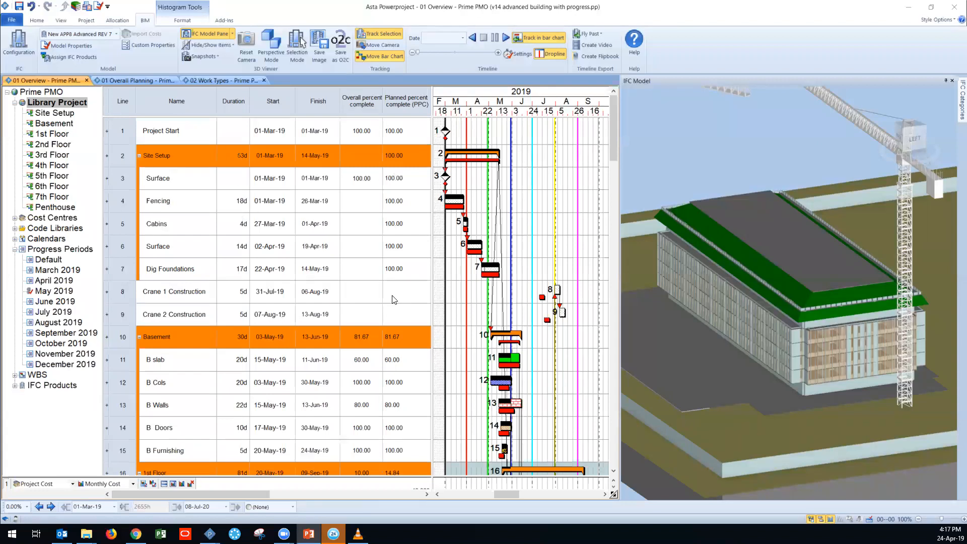
Step: Review the task lists of the individual branches from Basement to 7th Floor and return to the whole Library Project
left_click(53, 125)
left_click(51, 135)
left_click(51, 145)
left_click(46, 157)
left_click(47, 167)
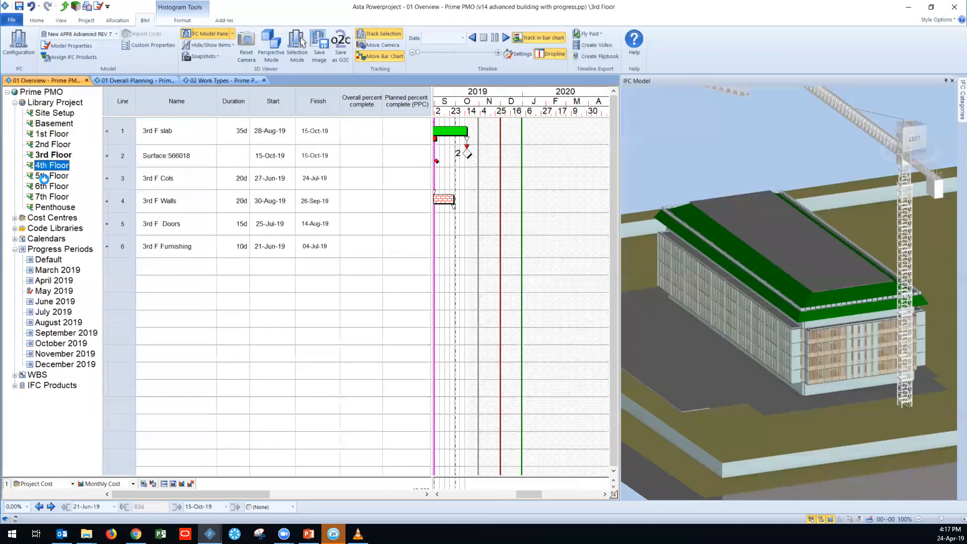
left_click(44, 179)
left_click(47, 189)
left_click(49, 199)
left_click(47, 103)
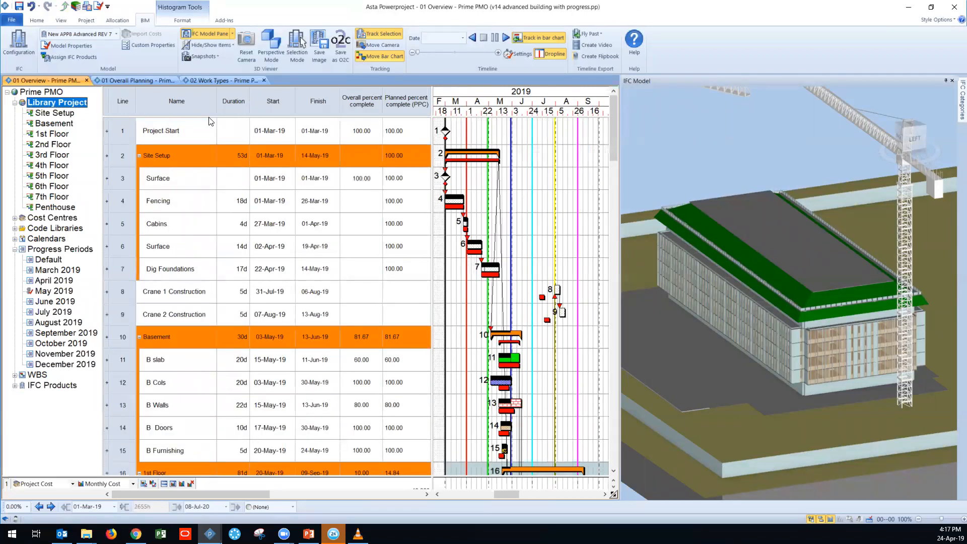
Step: Examine the column categories that can be added at the Overall percent complete column, from Progress to Formulae, without adding any
right_click(355, 107)
mouse_move(400, 200)
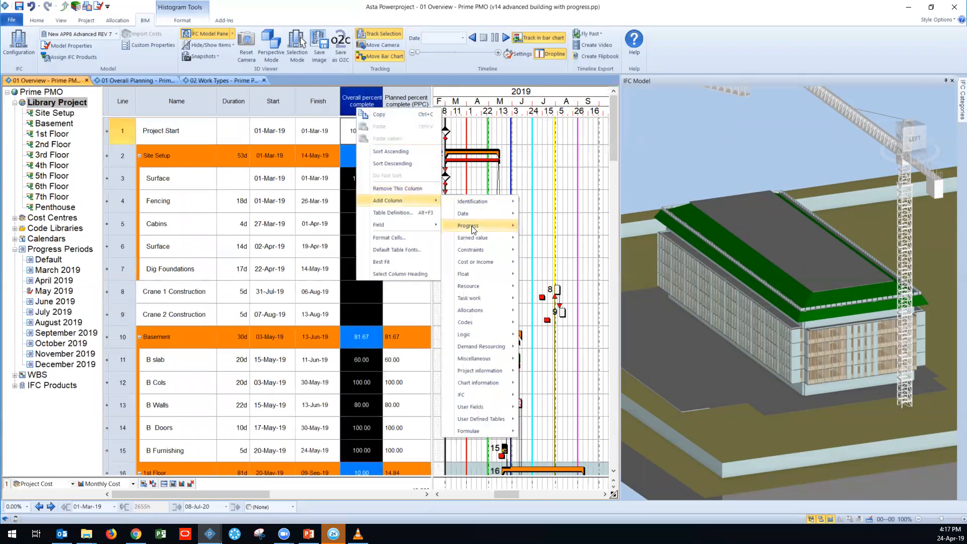
mouse_move(489, 236)
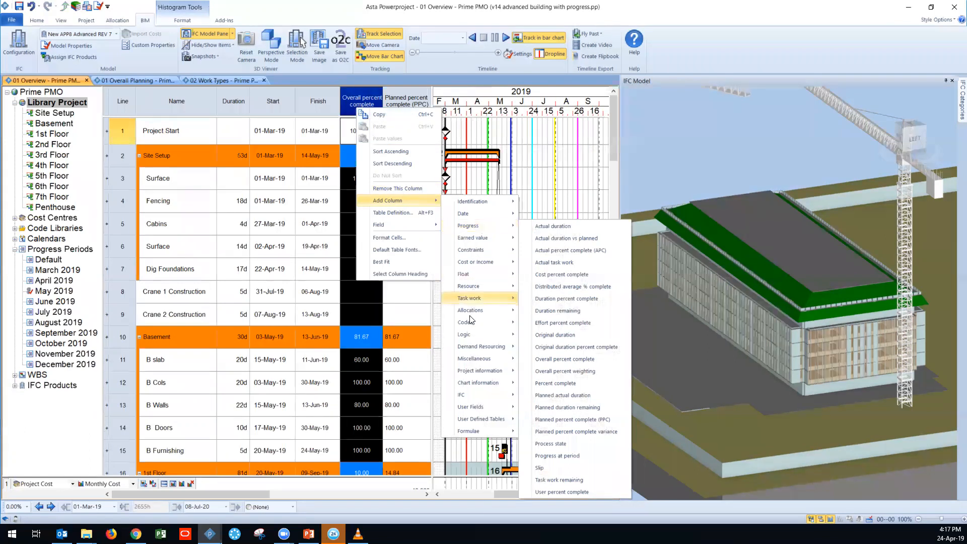
mouse_move(475, 429)
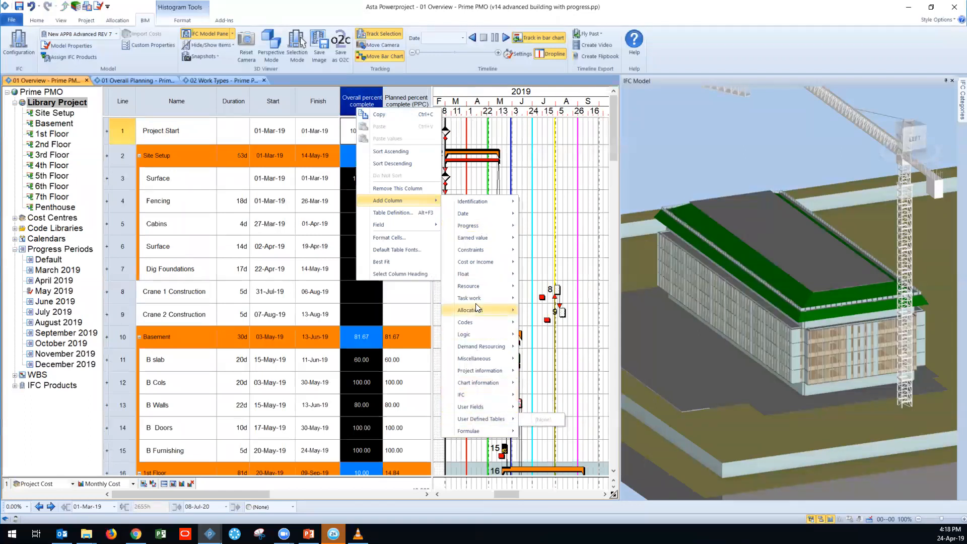
mouse_move(472, 323)
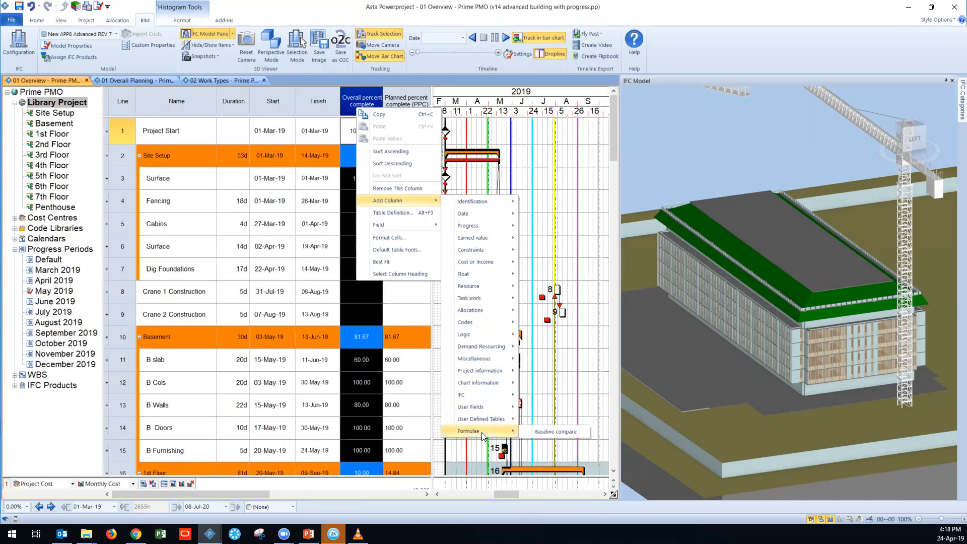
left_click(424, 93)
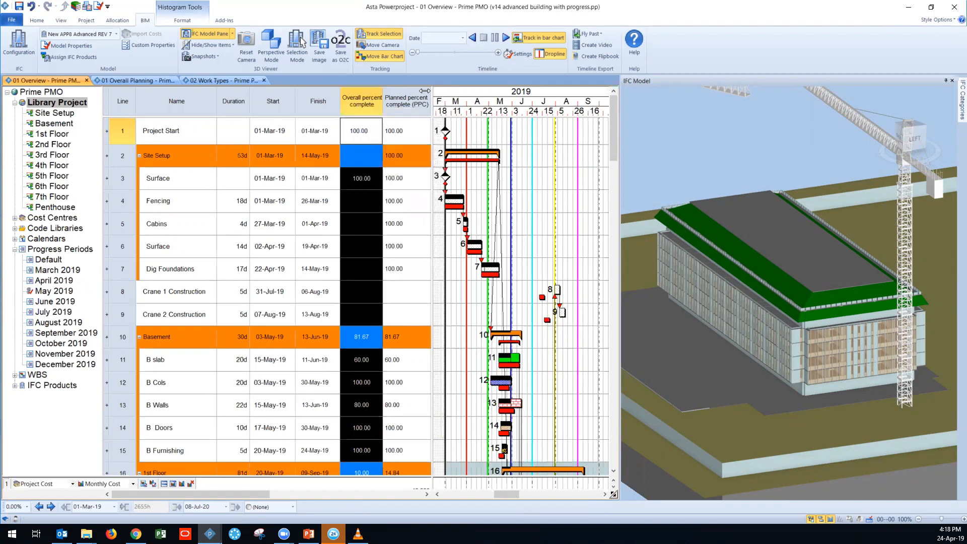
left_click(511, 140)
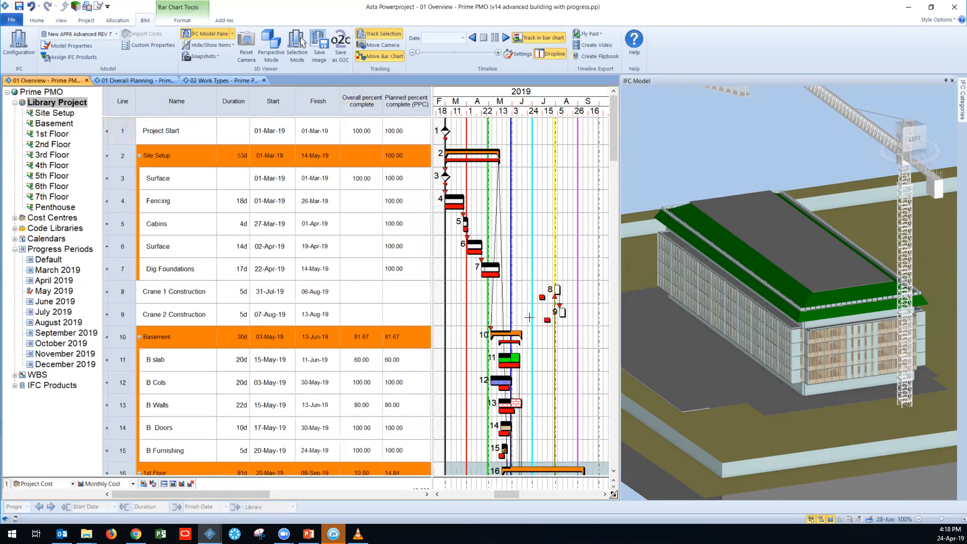
Step: Walk into the building model in perspective mode and select a door to track its task in the bar chart
scroll(526, 297, "down", 2)
scroll(514, 227, "up", 2)
key("ctrl")
key("ctrl")
left_click_drag(754, 306, 789, 264)
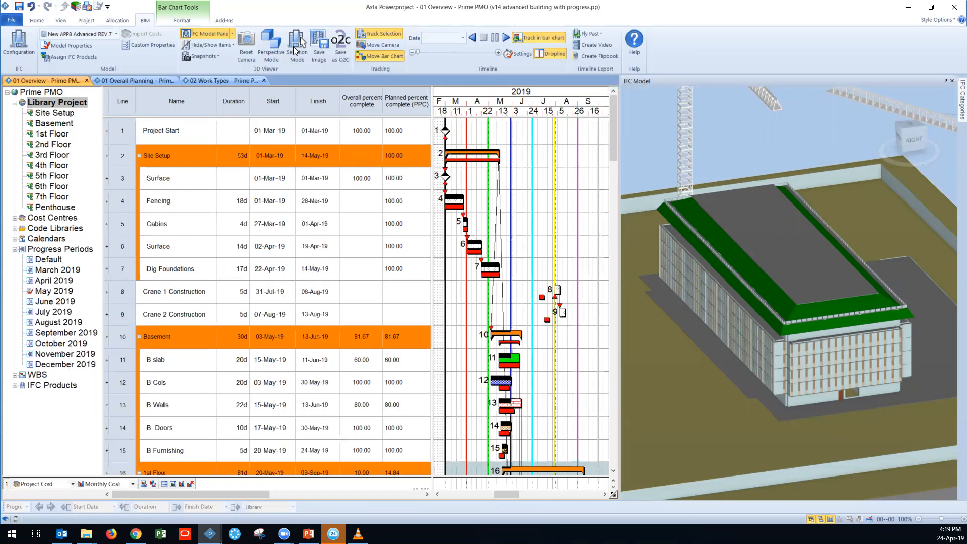
left_click(272, 46)
left_click_drag(761, 251, 699, 264)
left_click(711, 220)
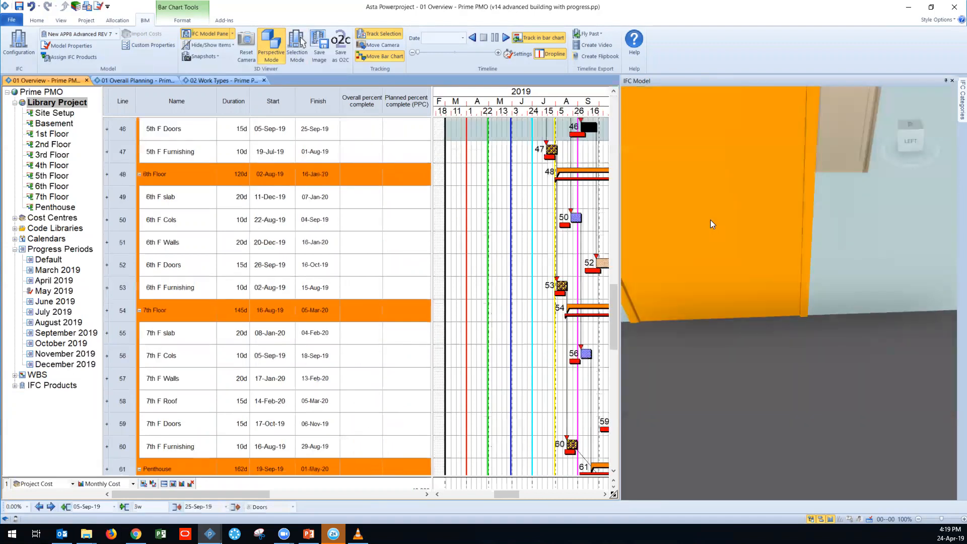
Step: Select the wall behind the door inside the building and display its IFC properties
scroll(805, 210, "down", 3)
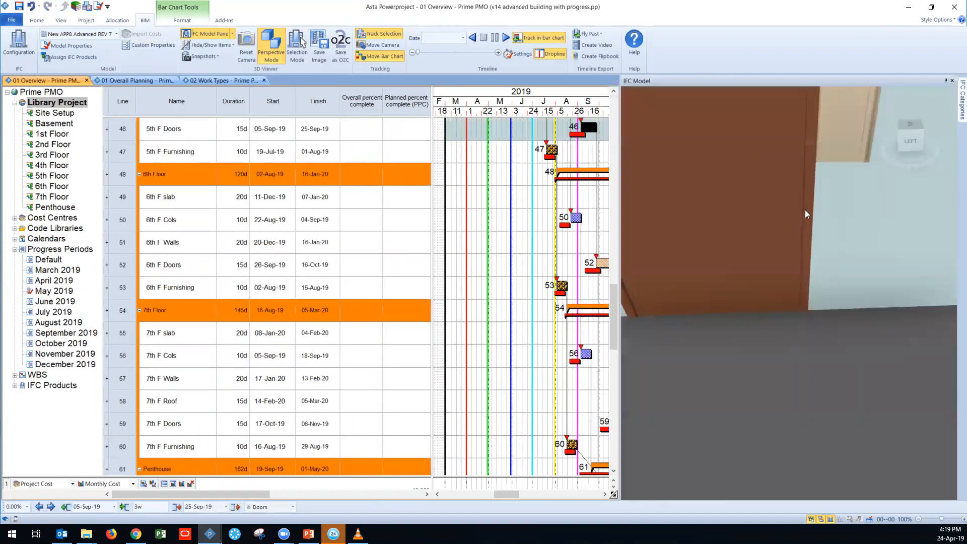
scroll(804, 210, "up", 3)
left_click_drag(796, 203, 715, 178)
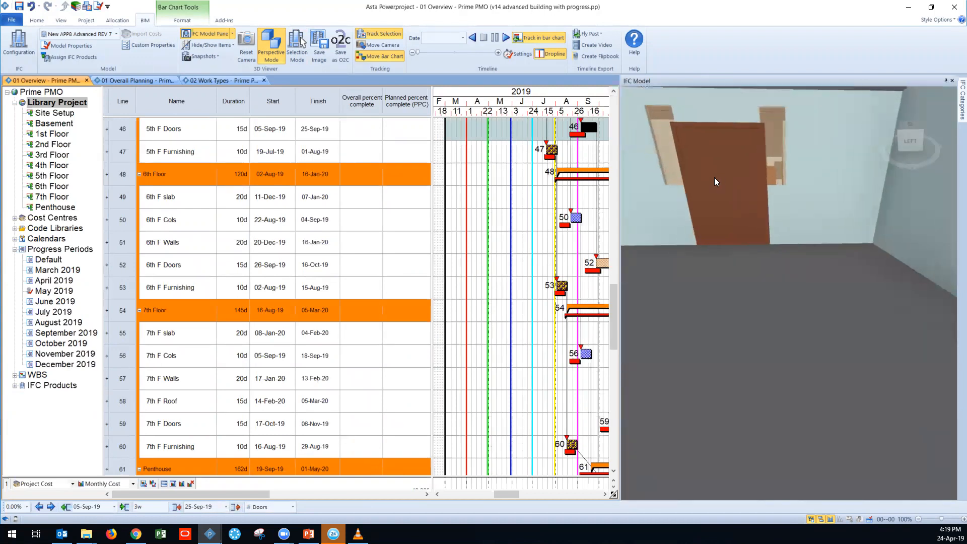
left_click(839, 163)
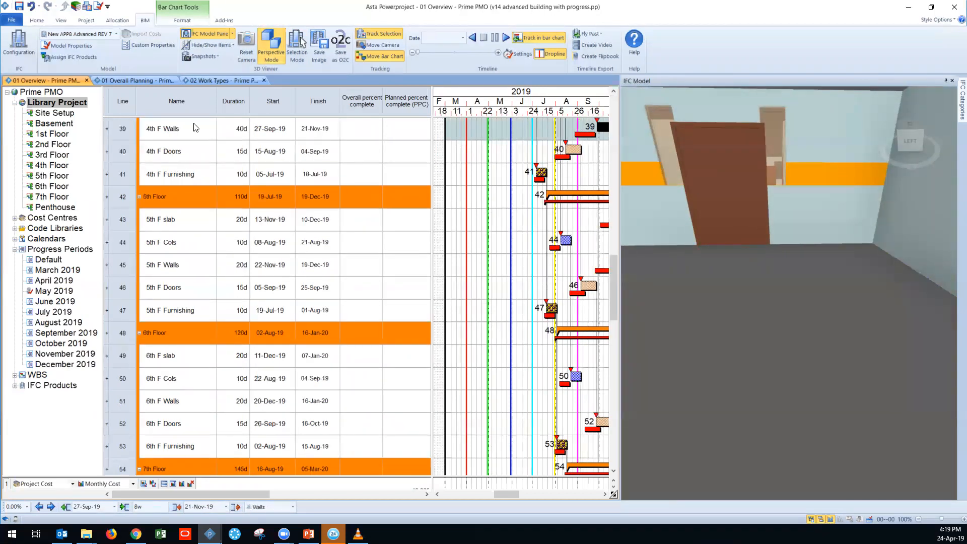
left_click(232, 35)
left_click(230, 59)
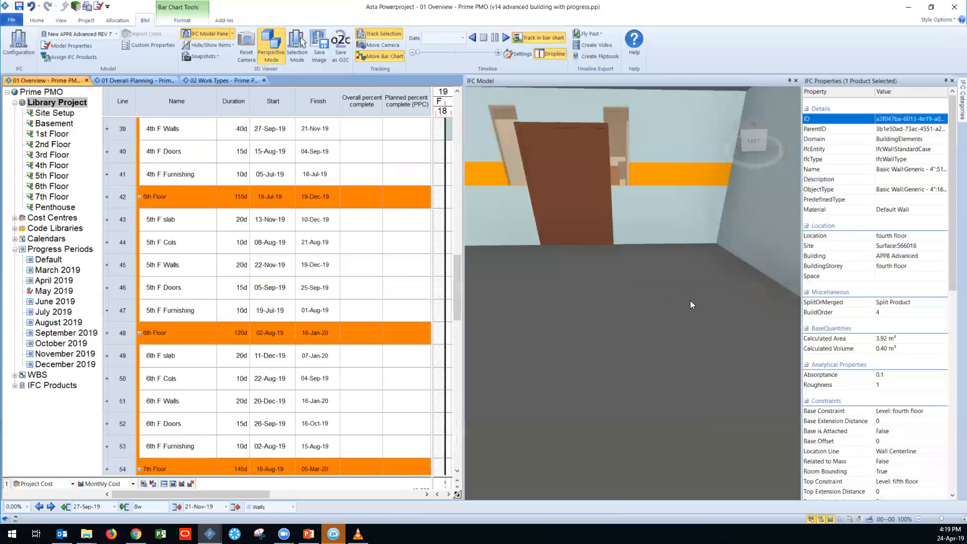
Step: Examine the selected wall's IFC properties, including its constraints, dimensions, calculated area and calculated volume
scroll(873, 256, "down", 3)
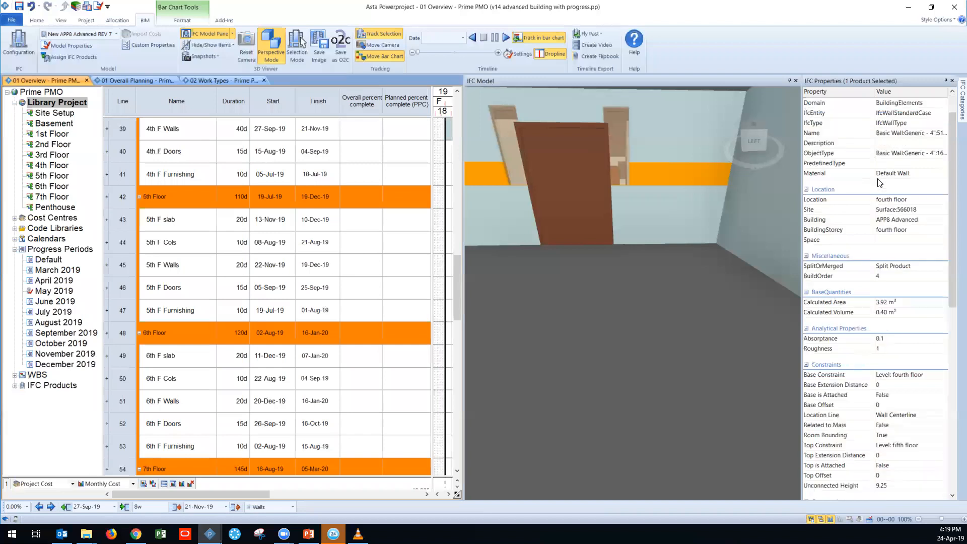
scroll(882, 335, "down", 2)
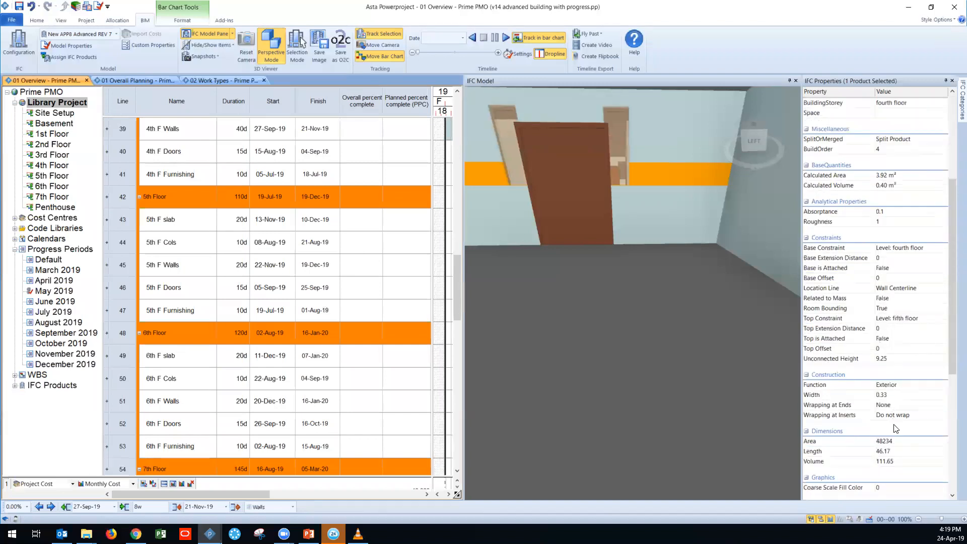
scroll(879, 201, "up", 5)
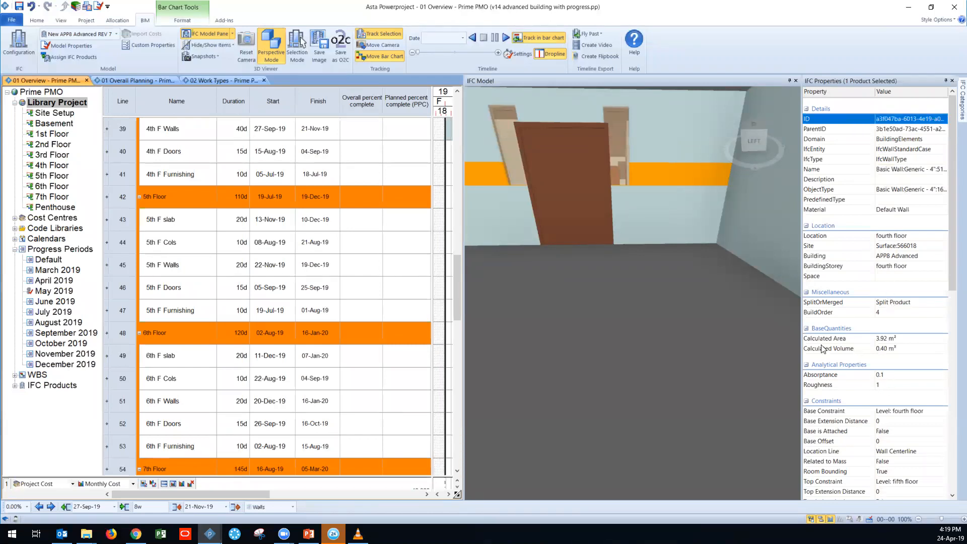
left_click(895, 349)
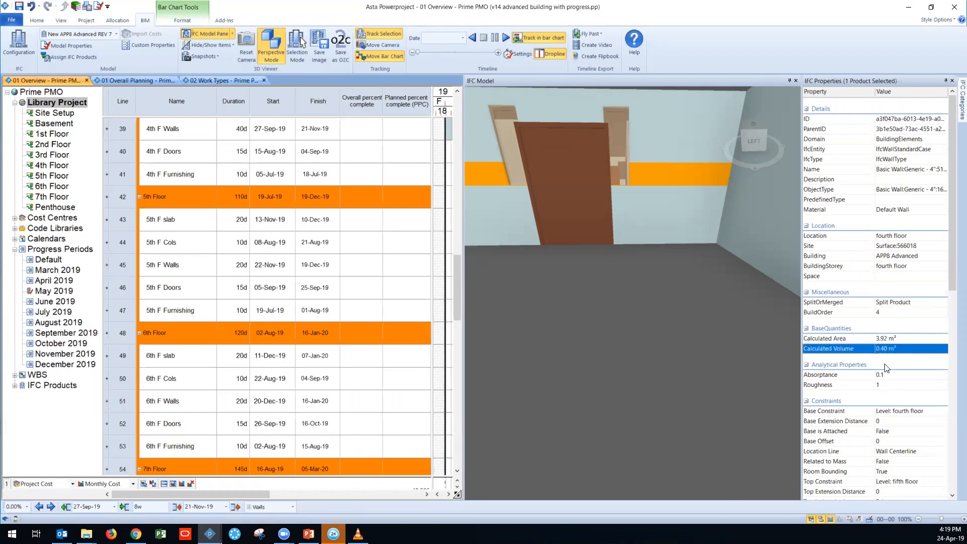
left_click(847, 336)
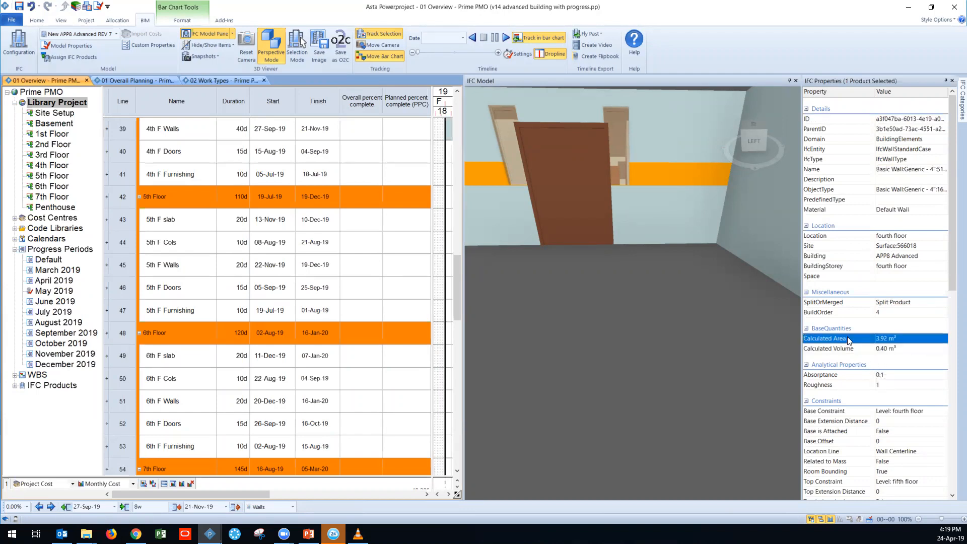
left_click(850, 349)
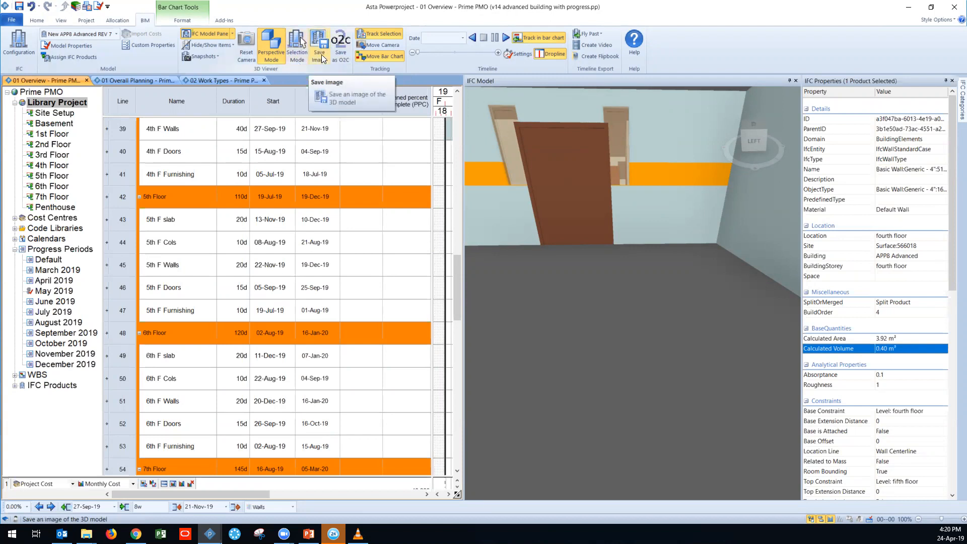
Step: Check the list of saved model snapshots and close the wall's IFC properties
left_click(205, 56)
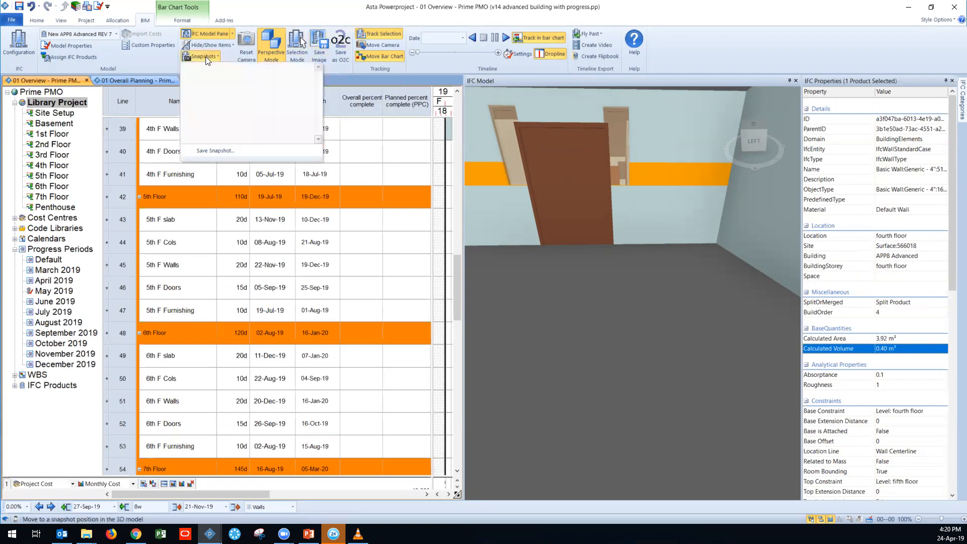
left_click(343, 12)
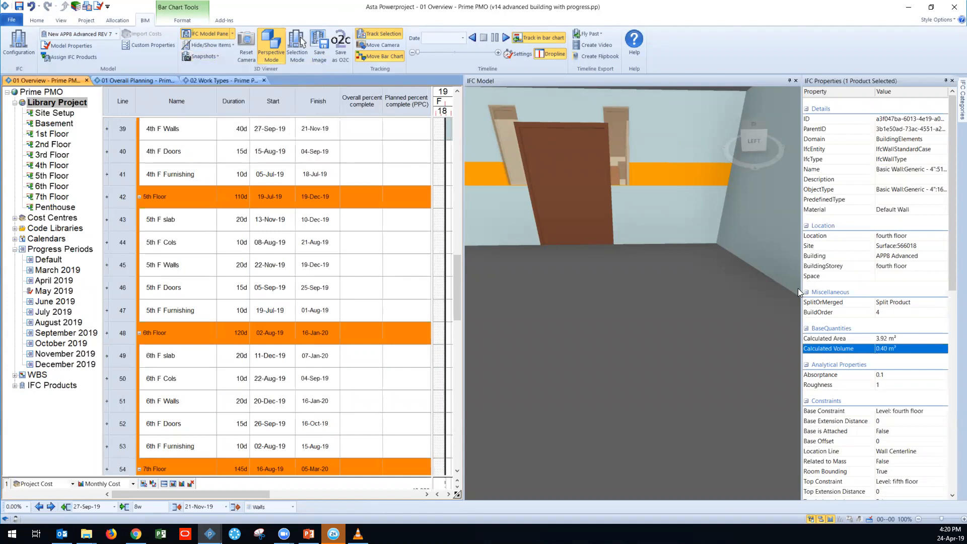
left_click(952, 81)
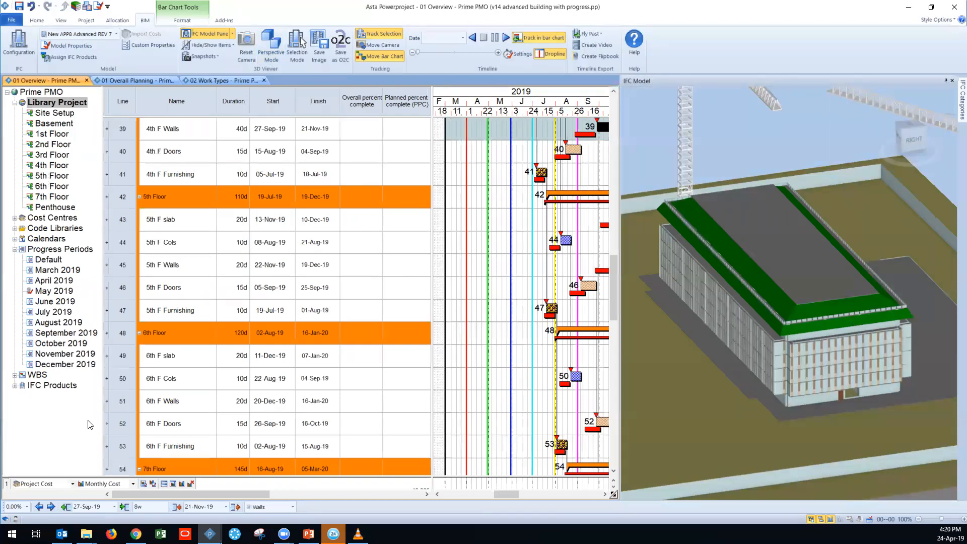
Step: Display the 5th Floor tasks and show only that view's items in the 3D model
left_click(53, 175)
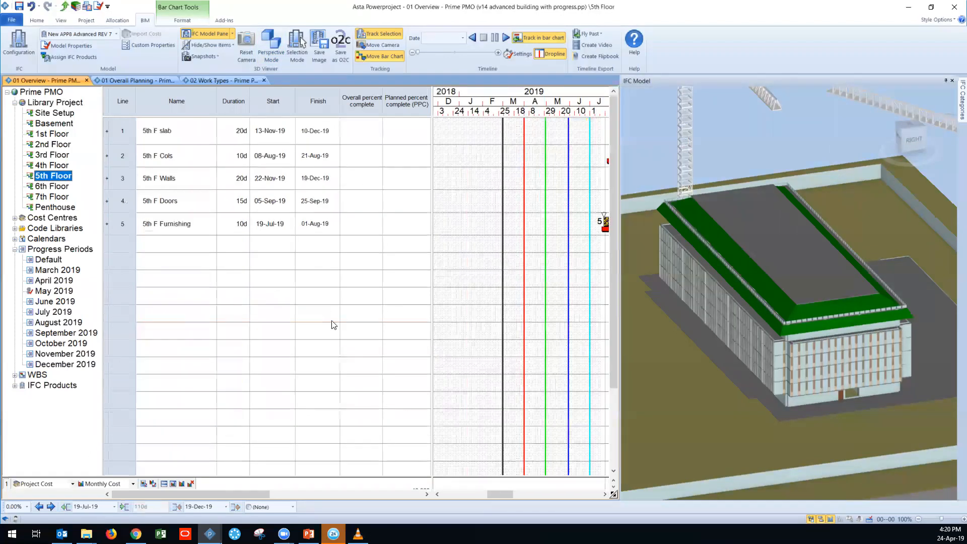
left_click(216, 46)
left_click(187, 289)
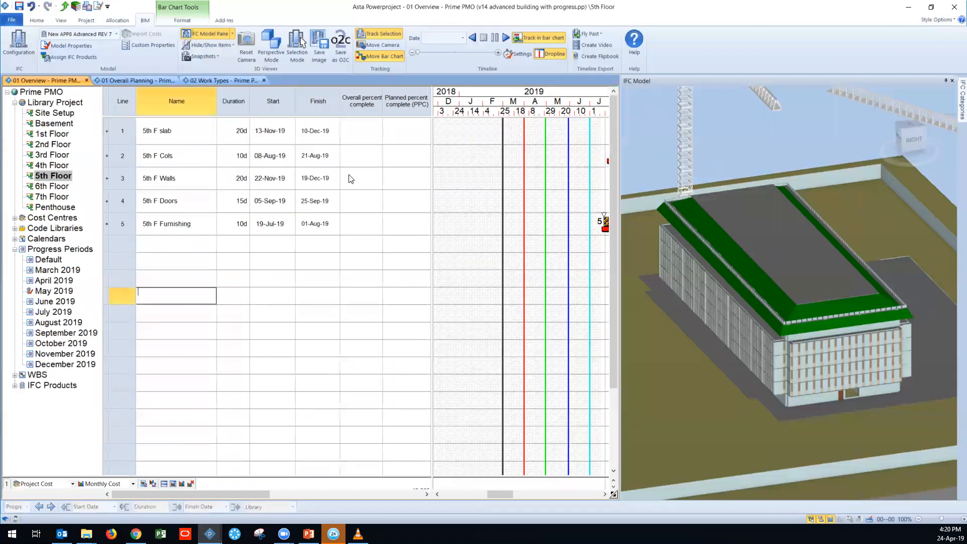
left_click(217, 45)
left_click(236, 155)
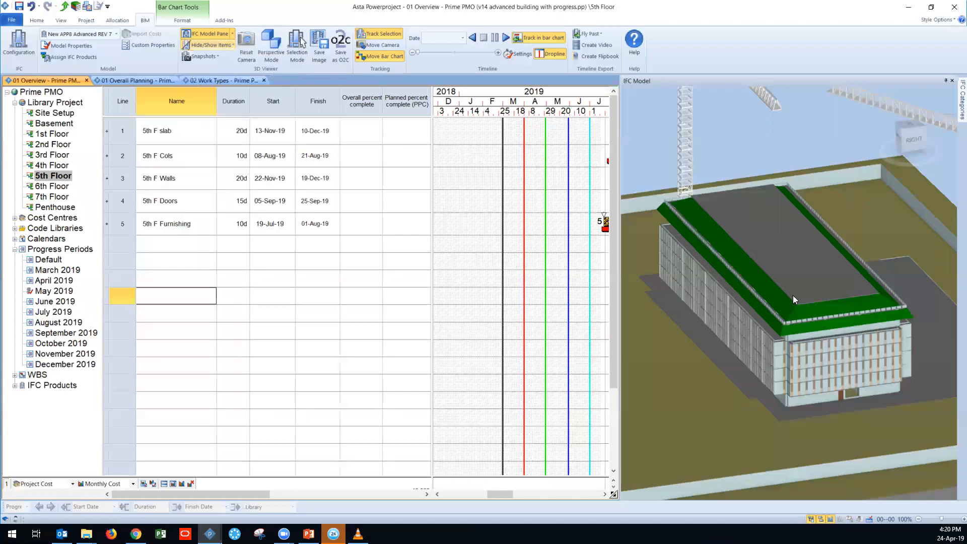
mouse_move(736, 291)
left_mouse_down()
mouse_move(747, 290)
mouse_move(683, 289)
mouse_move(725, 279)
left_mouse_up()
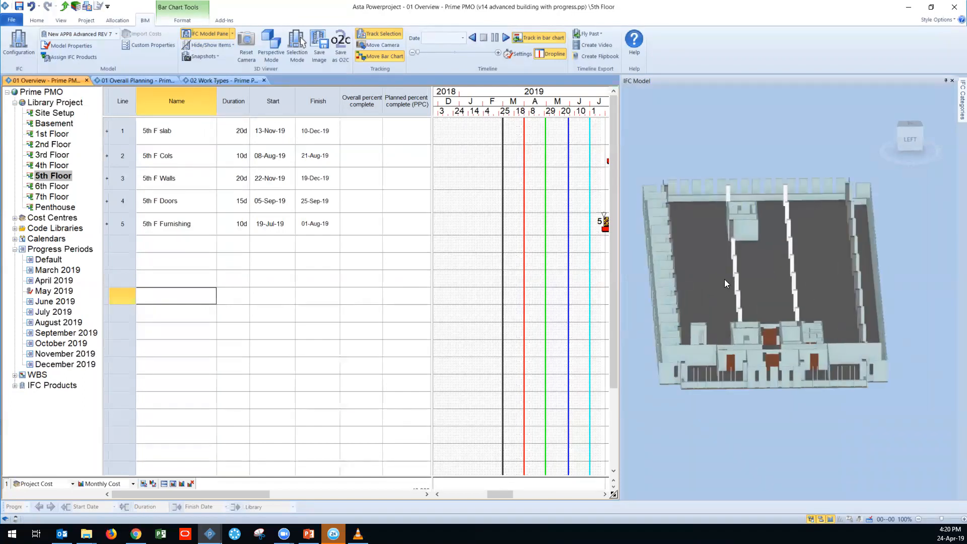
scroll(724, 279, "down", 2)
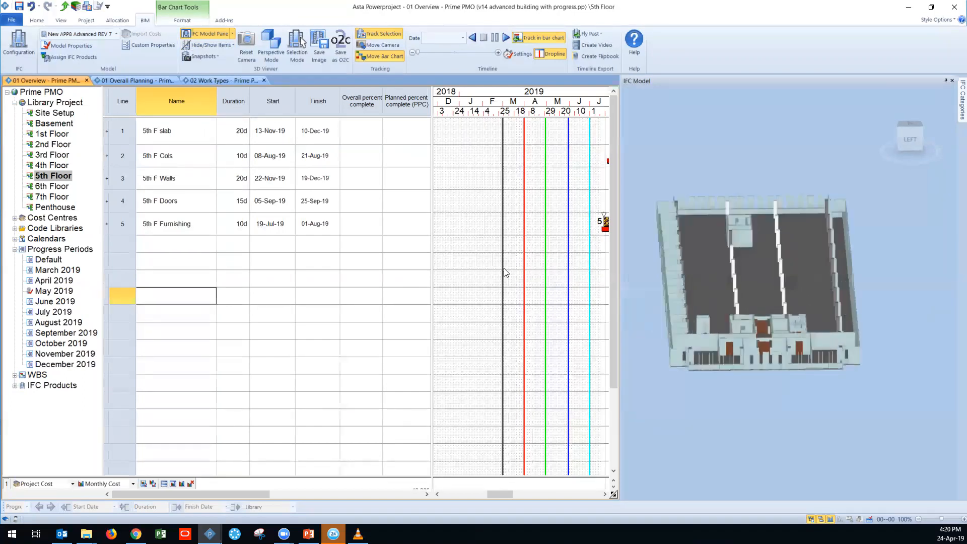
Step: Add the 4th Floor to the displayed 5th Floor tasks and show both floors' items in the 3D model
left_click(43, 167, "ctrl")
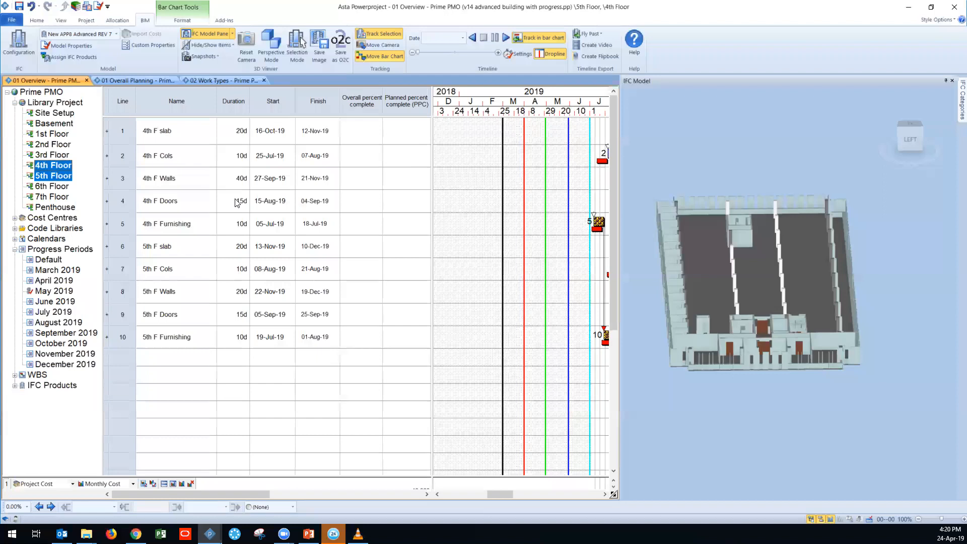
left_click(225, 47)
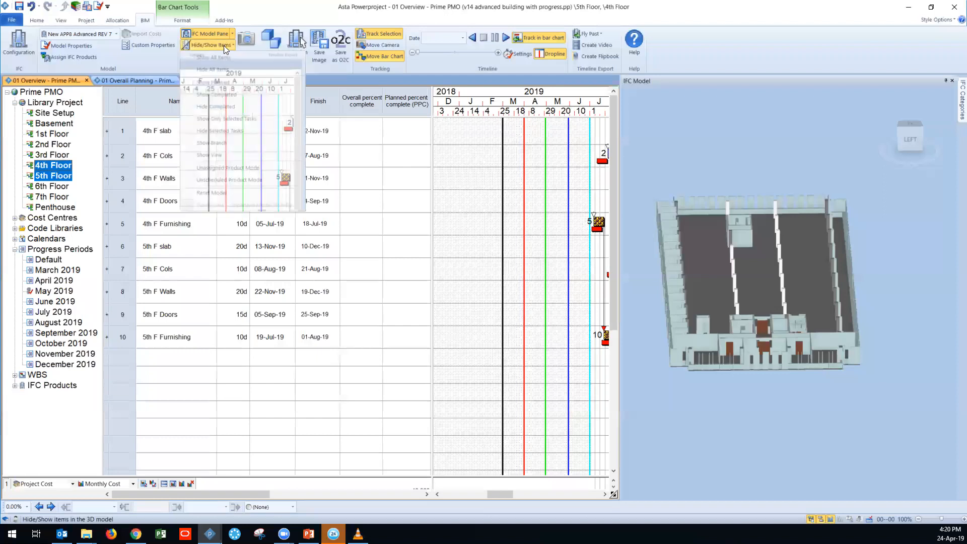
left_click(224, 155)
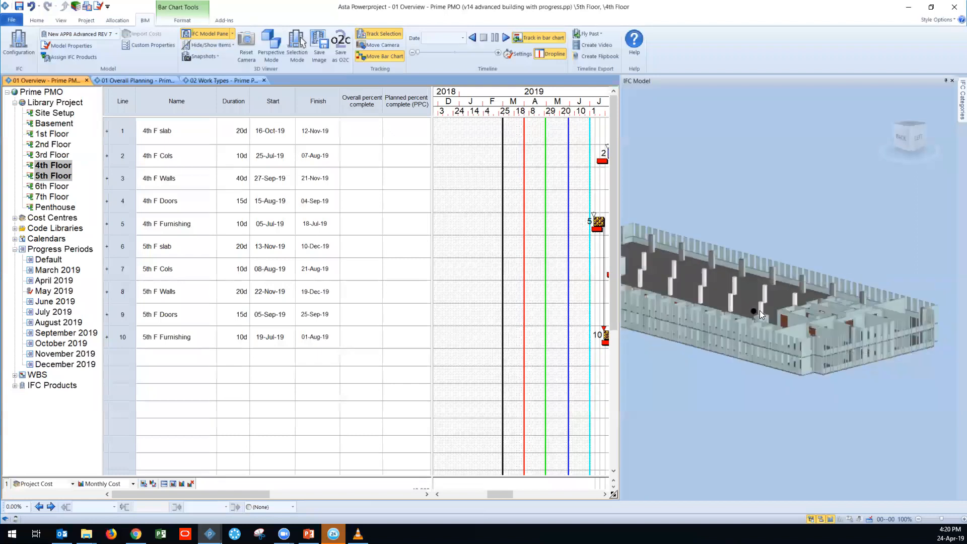
left_click_drag(505, 490, 518, 499)
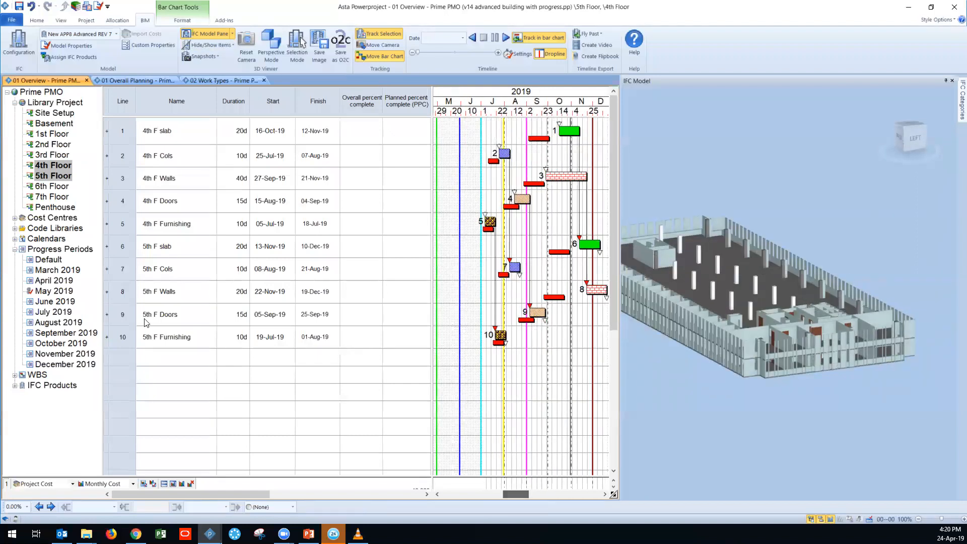
Step: Show all items in the 3D model again and display the whole Library Project's tasks
left_click(50, 111)
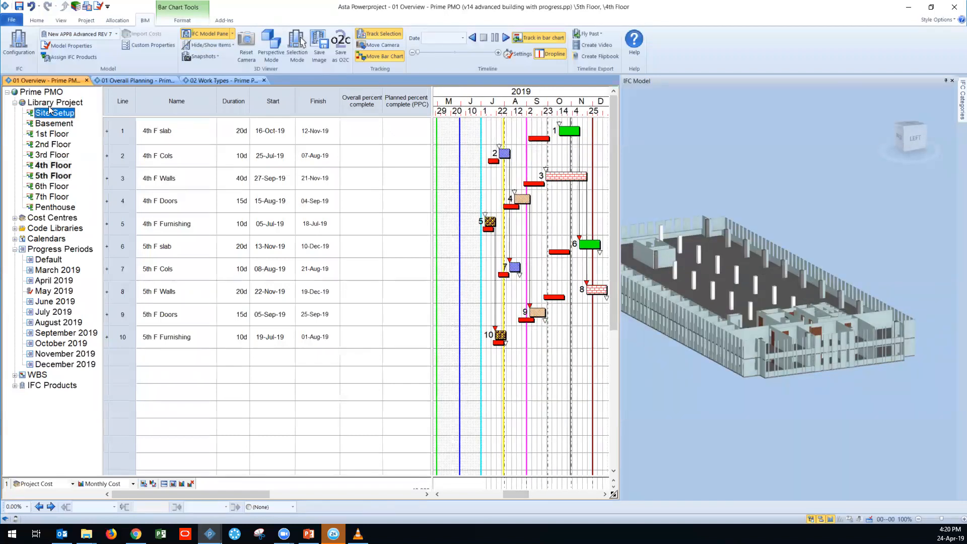
left_click(226, 43)
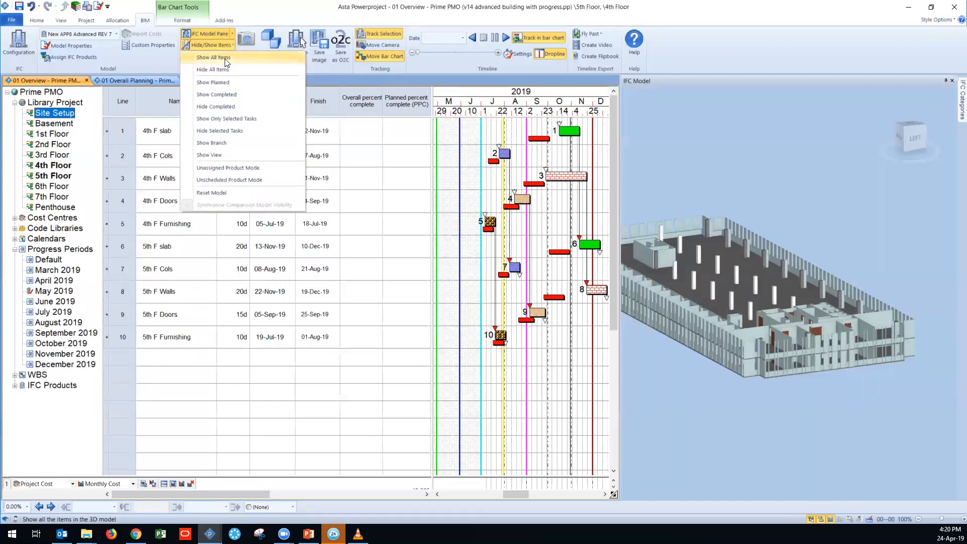
left_click(228, 72)
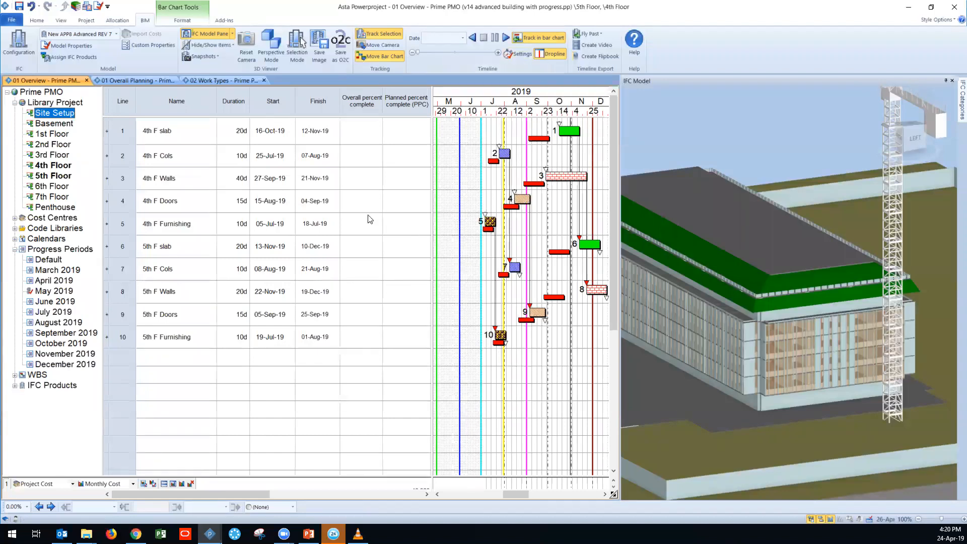
left_click(46, 103)
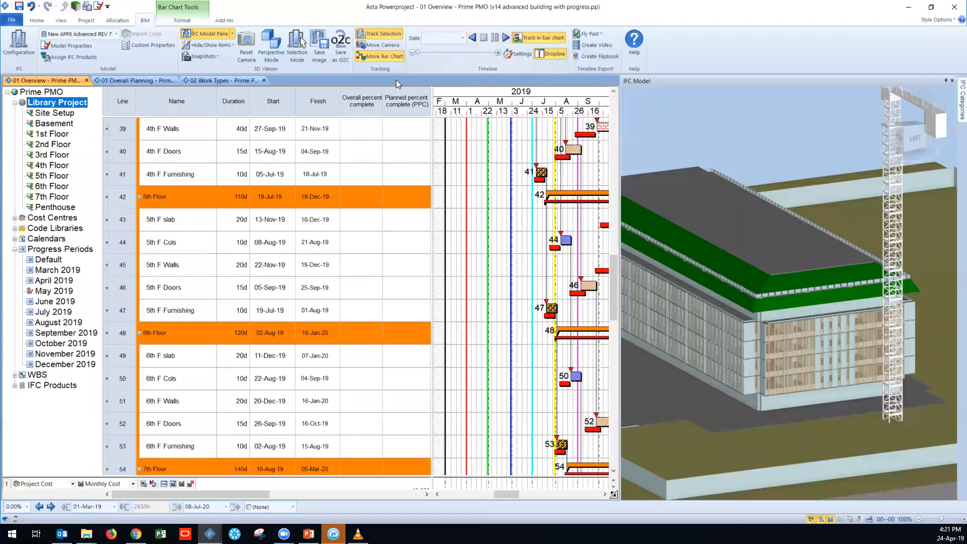
Step: Play the construction timeline simulation, pause it at 20-Jun-19, and view the early tasks alongside the 3D model
left_click(506, 38)
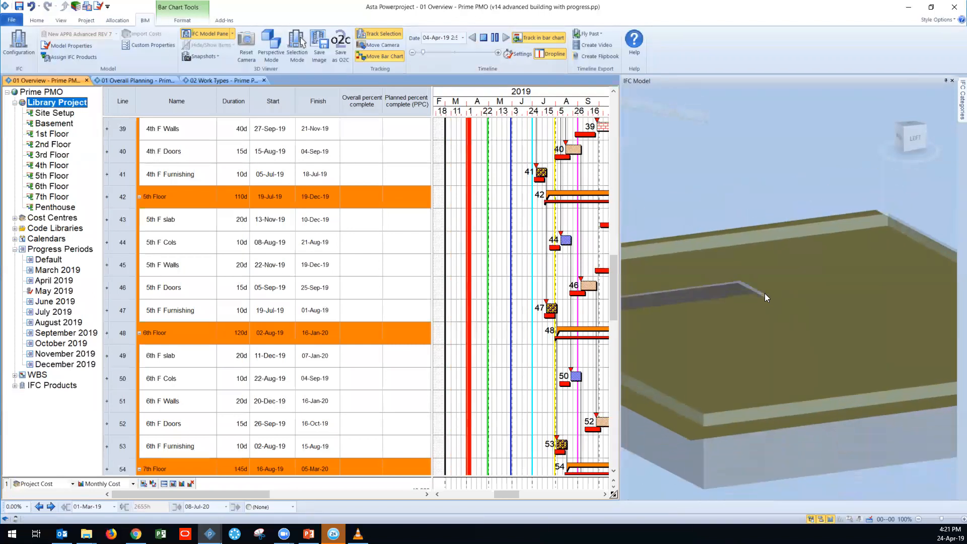
scroll(686, 312, "down", 1)
middle_click_drag(685, 312, 737, 322)
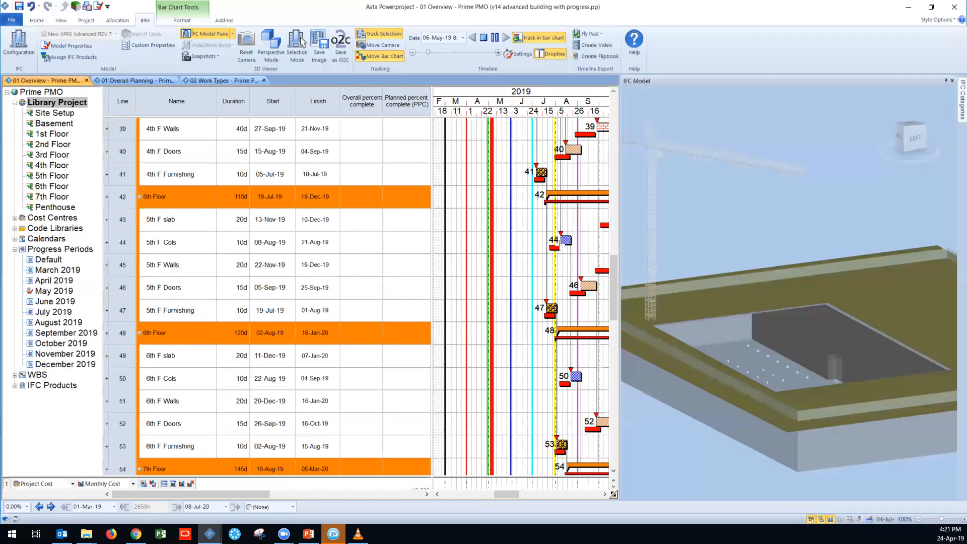
scroll(557, 242, "up", 3)
scroll(622, 257, "up", 3)
left_click_drag(609, 246, 610, 121)
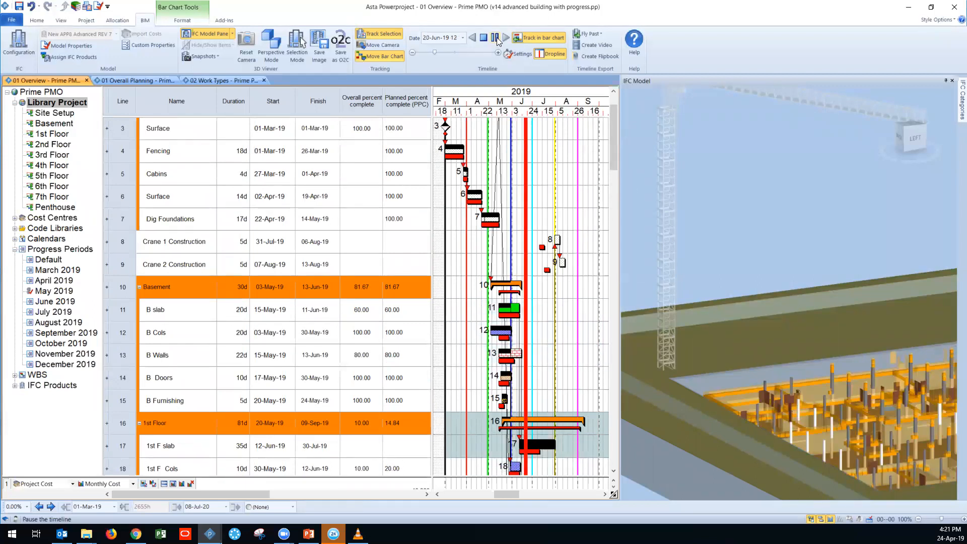
middle_click_drag(736, 200, 716, 162)
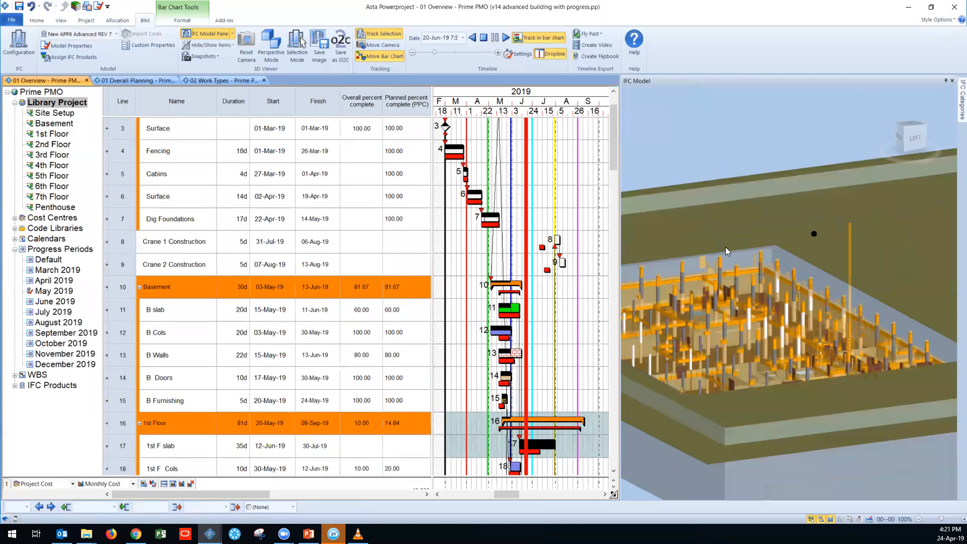
Step: Select the 1st F slab and 1st F Cols tasks in turn and inspect their linked elements in the 3D model
scroll(726, 248, "down", 3)
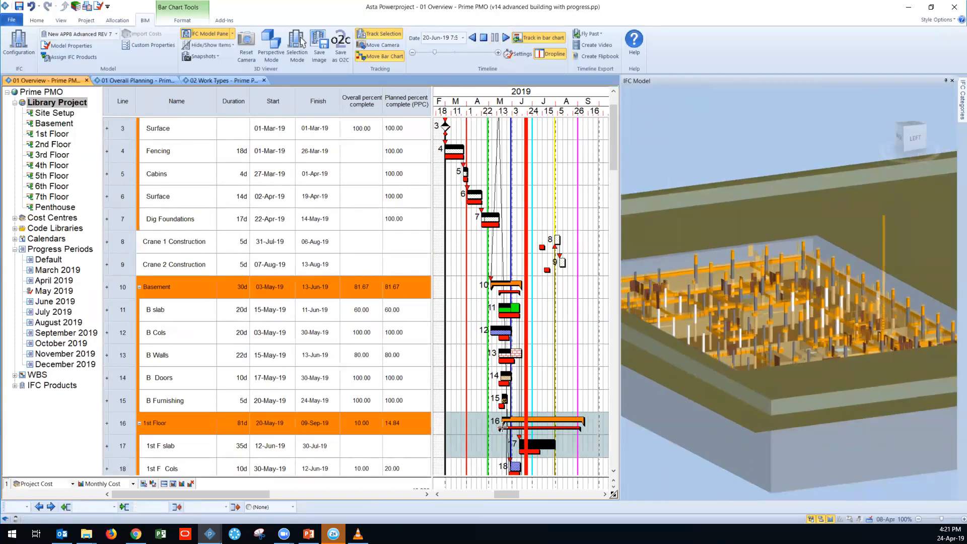
scroll(502, 427, "down", 3)
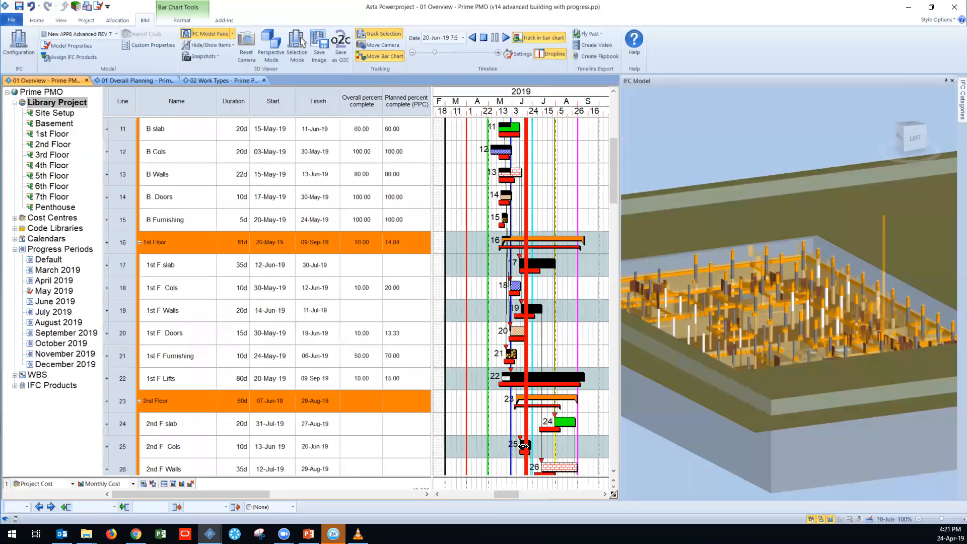
left_click(124, 271)
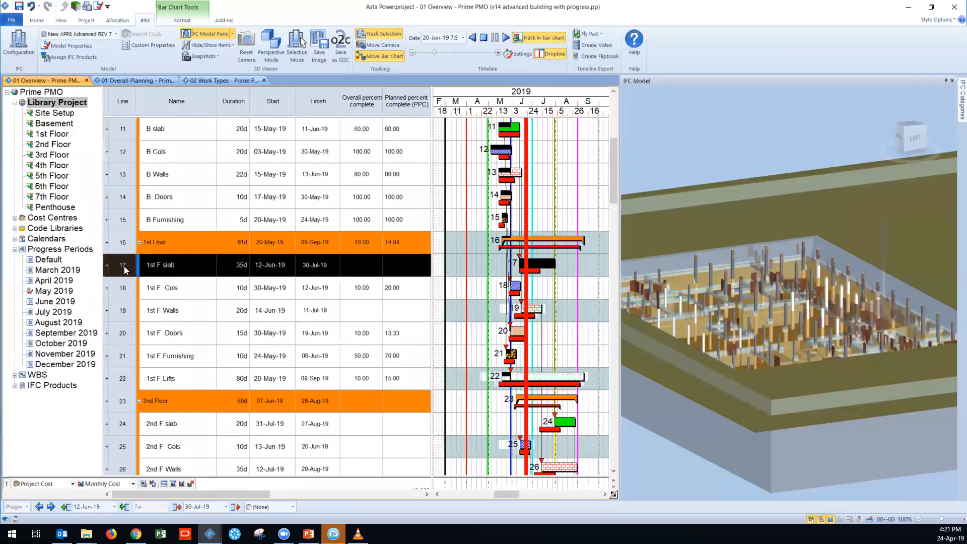
left_click(128, 296)
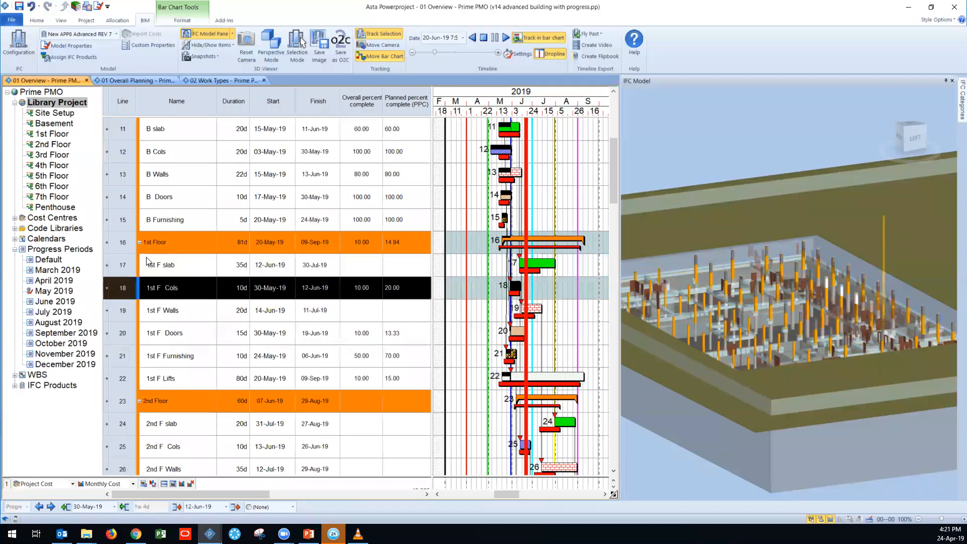
left_click(126, 270)
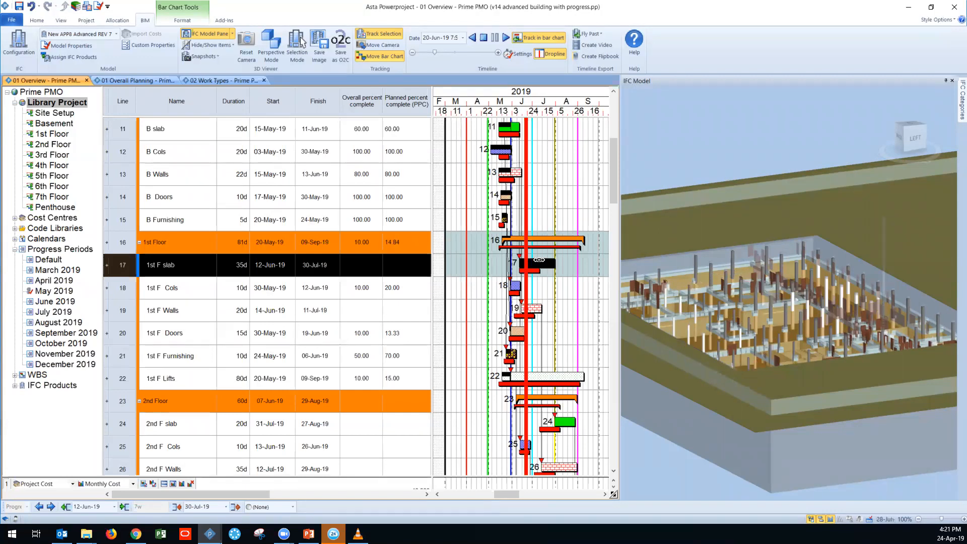
scroll(540, 363, "down", 4)
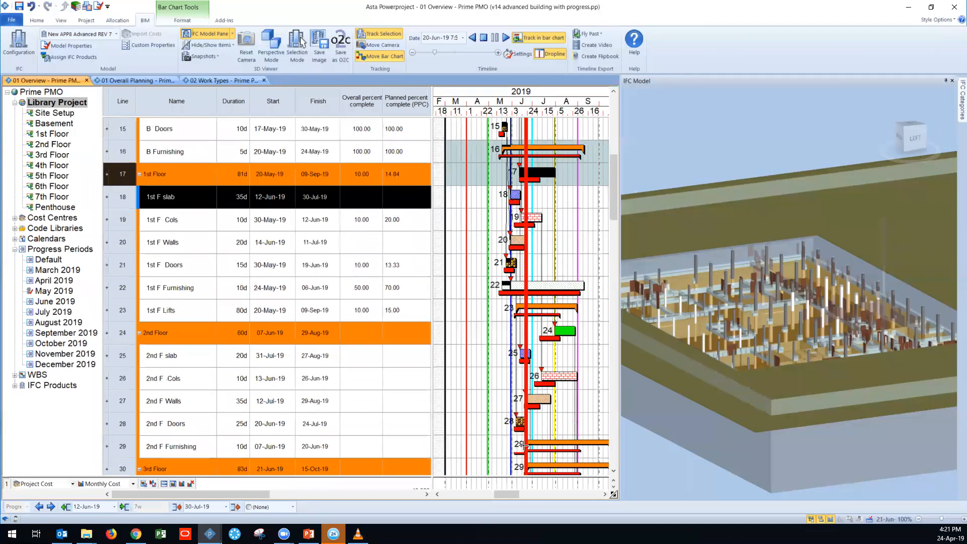
scroll(525, 435, "up", 4)
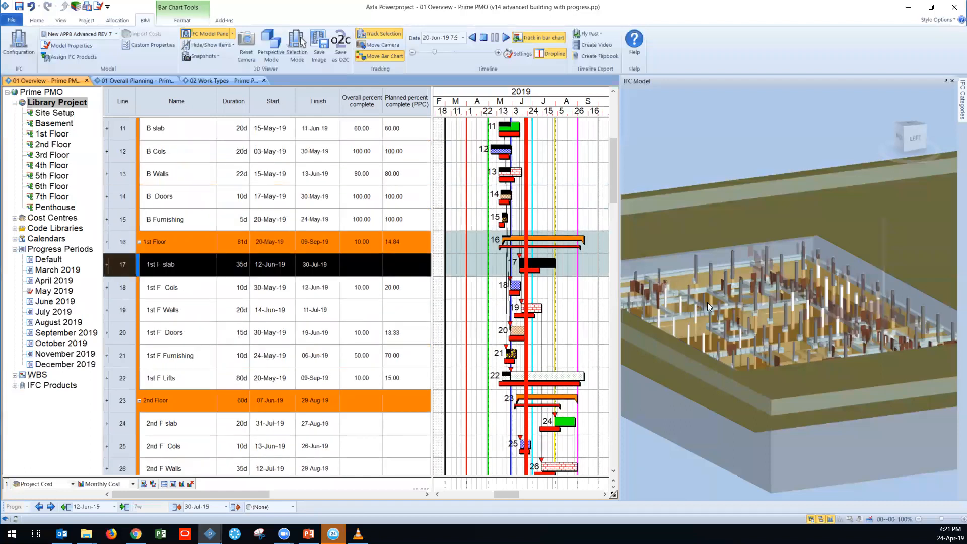
scroll(711, 302, "up", 2)
left_click_drag(715, 303, 749, 304)
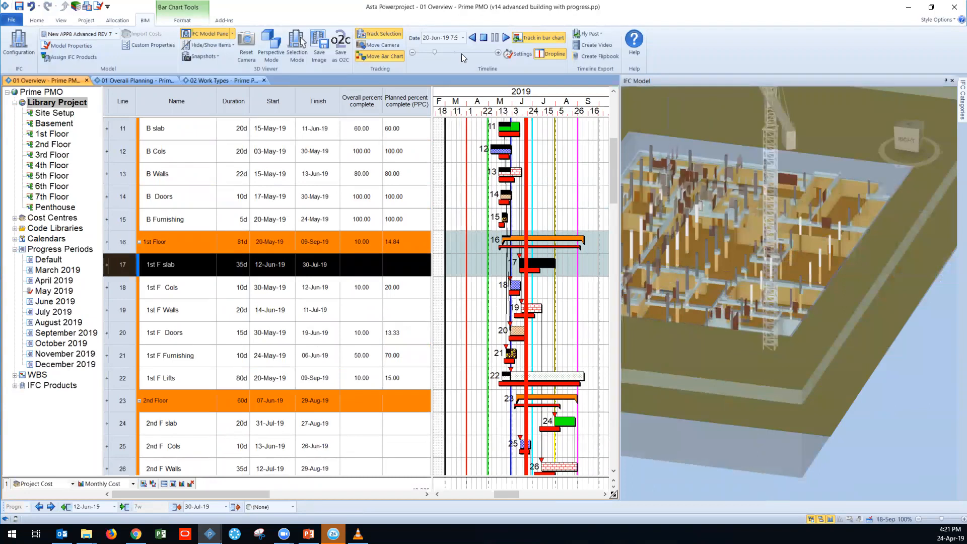
Step: Set the timeline date to 31-Jul-19 and examine the highlighted model elements and the tasks crossing that date
left_click(463, 38)
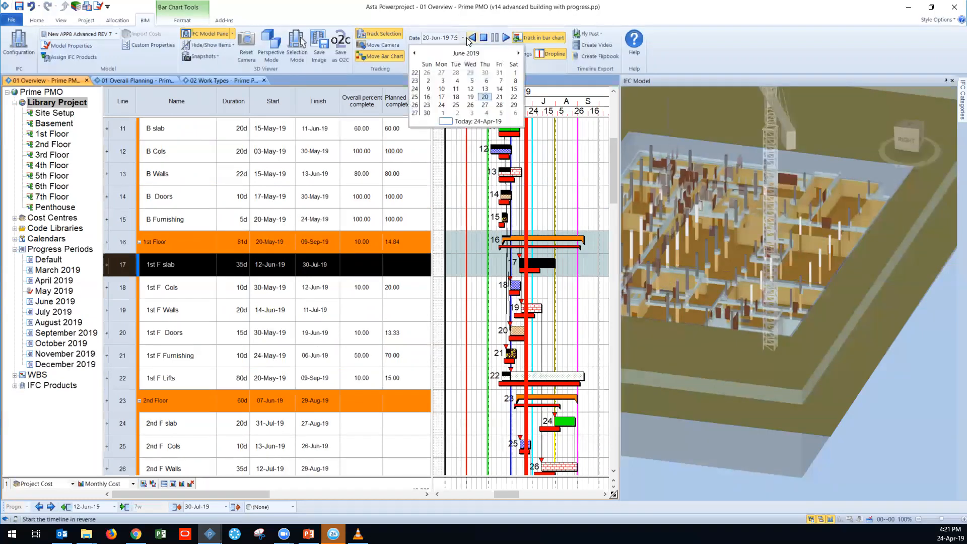
left_click(518, 53)
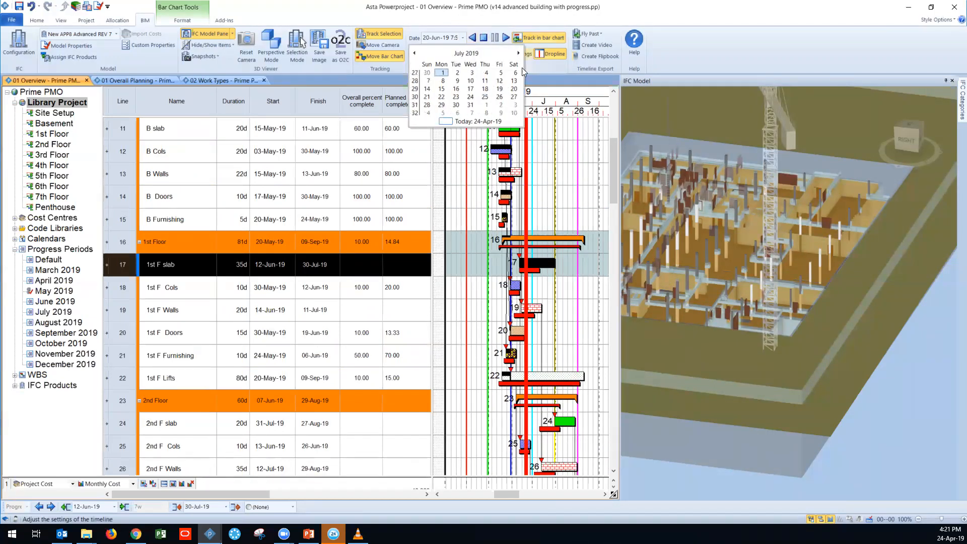
left_click(470, 105)
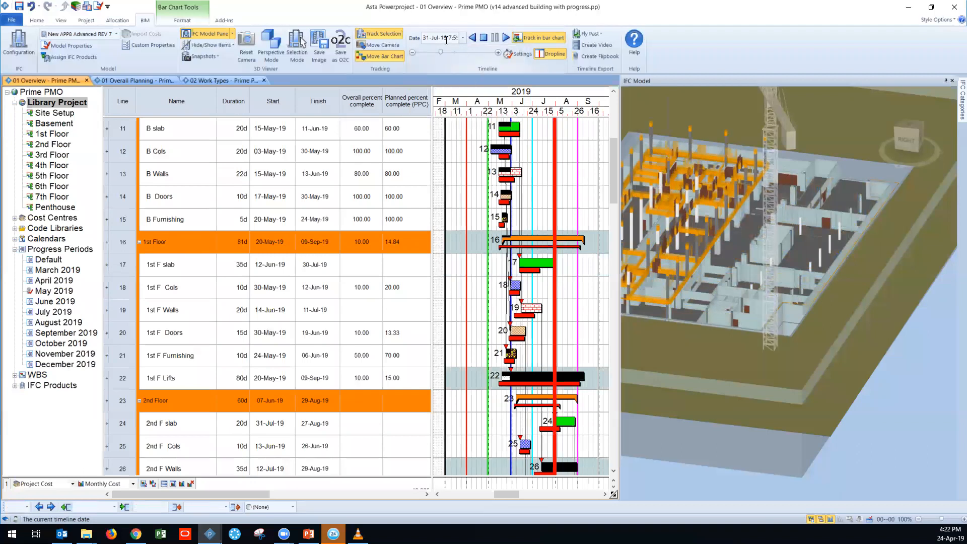
left_click_drag(849, 281, 756, 284)
scroll(808, 284, "up", 3)
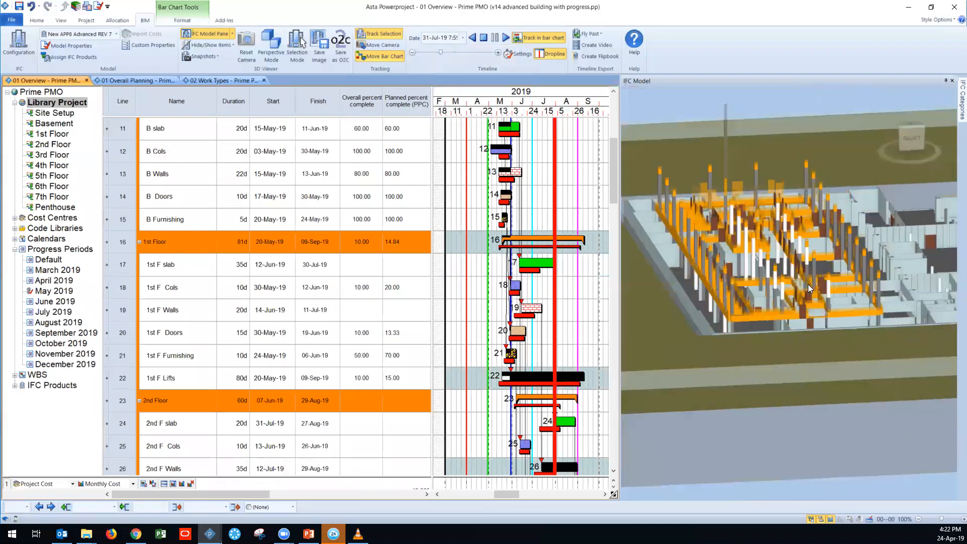
scroll(573, 360, "down", 1)
scroll(574, 348, "down", 4)
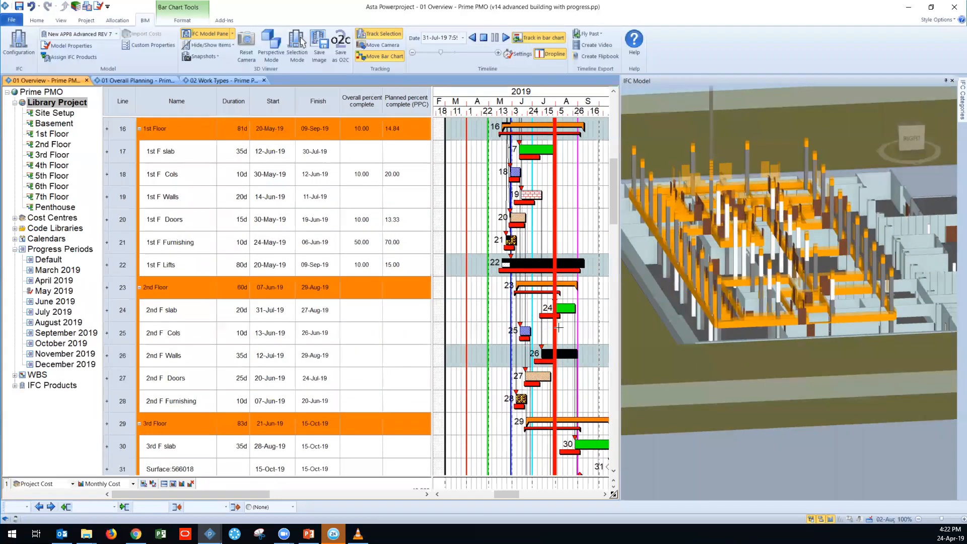
left_click_drag(556, 276, 556, 353)
scroll(562, 328, "up", 5)
Step: Apply the APP fly past, reset the timeline, and play the simulation until 19-Oct-19
left_click(600, 36)
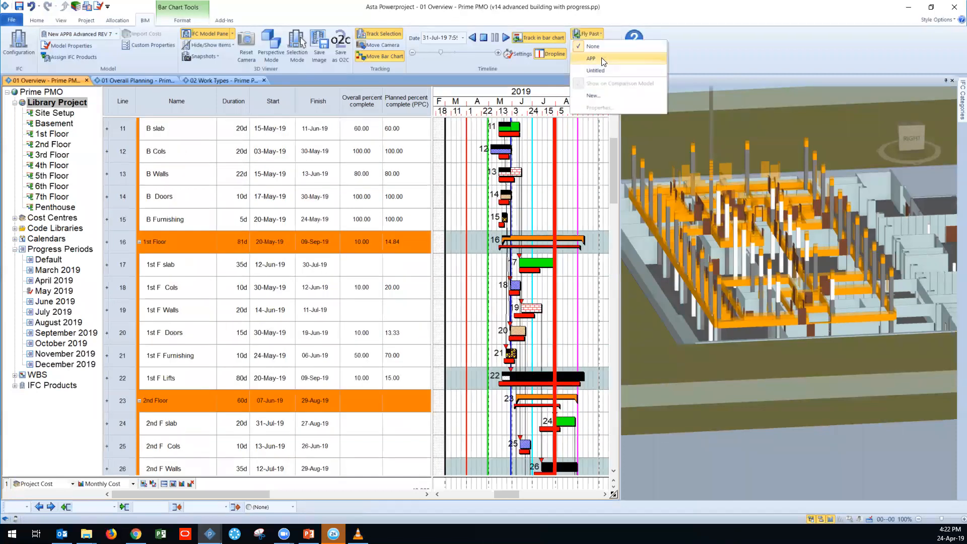
left_click(602, 58)
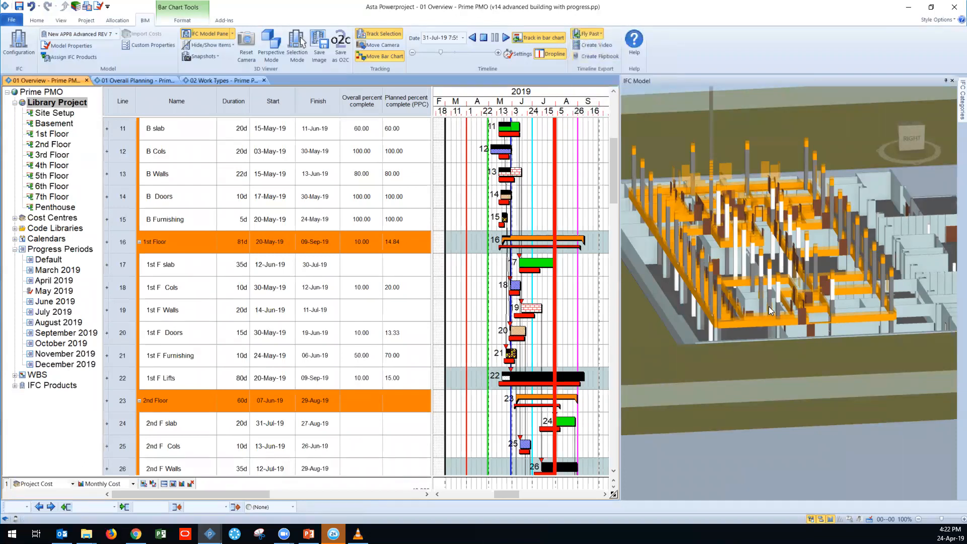
left_click(482, 40)
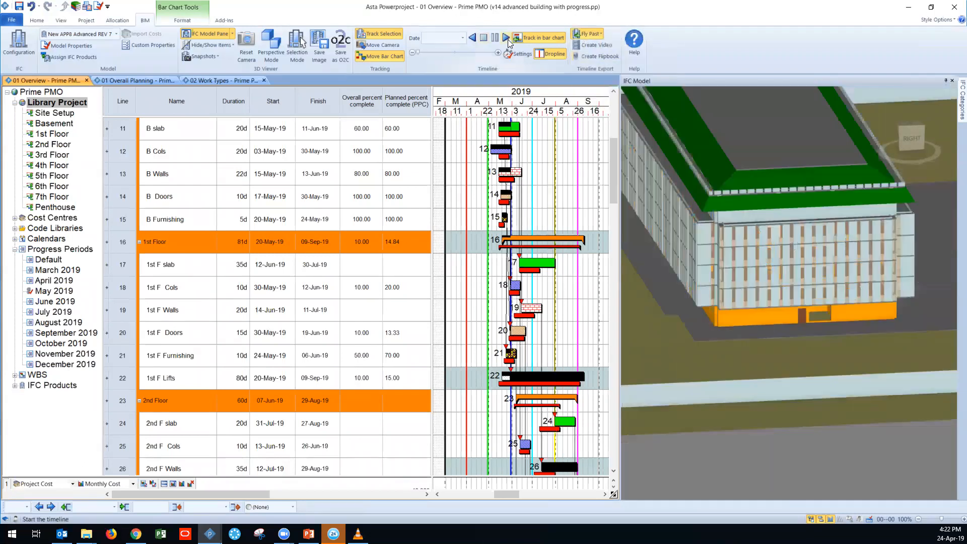
left_click(506, 39)
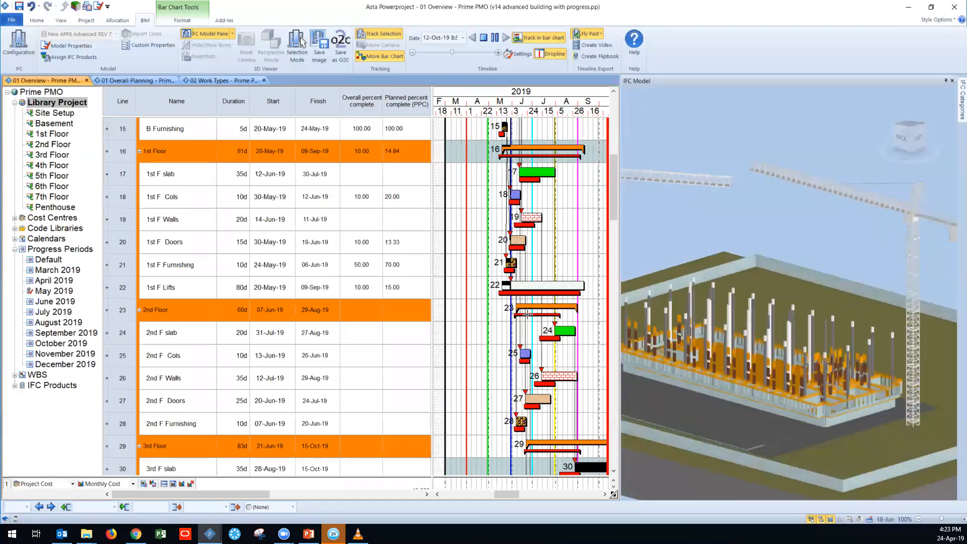
left_click(485, 39)
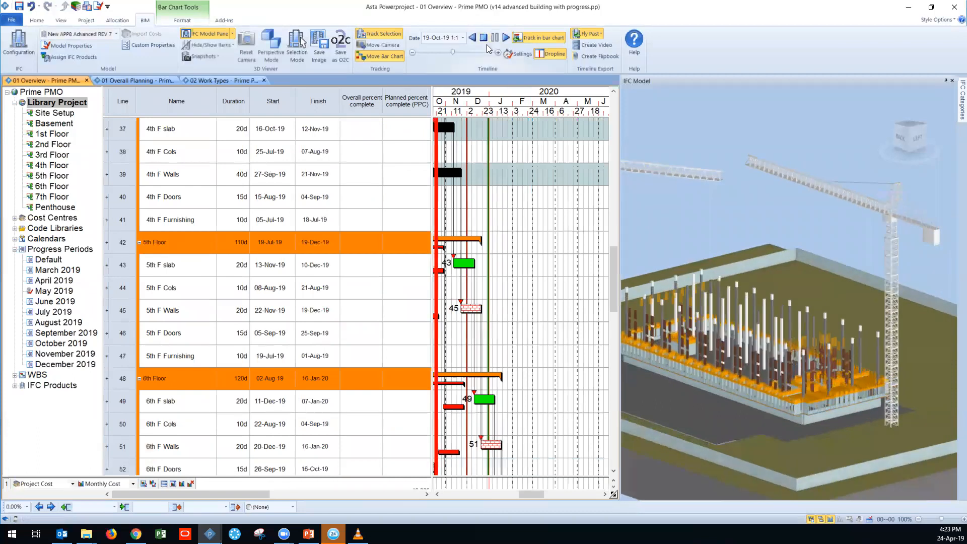
Step: Return the bar chart to the project start, show the IFC Comparison Model, and check the timeline's baseline comparison settings
left_click_drag(522, 493, 512, 489)
scroll(488, 281, "up", 4)
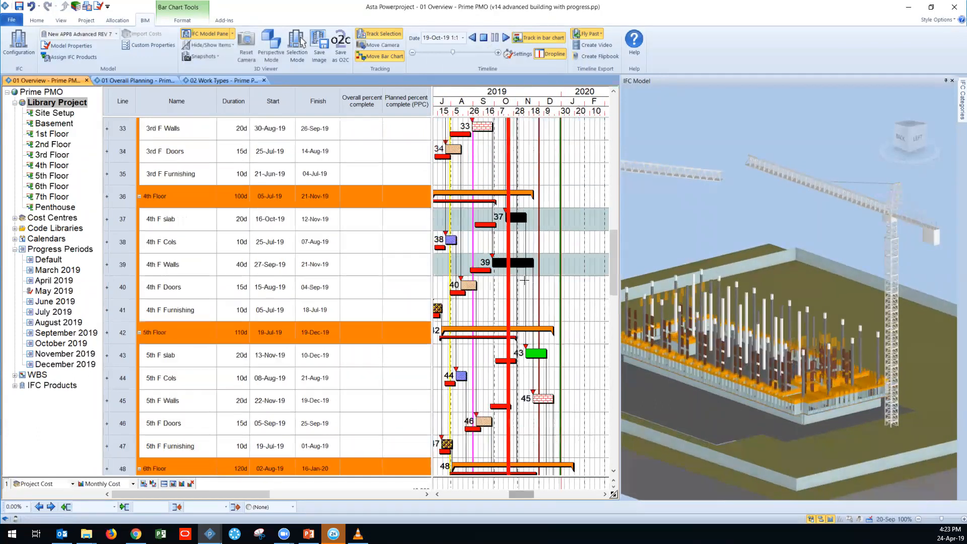
left_click_drag(615, 258, 613, 121)
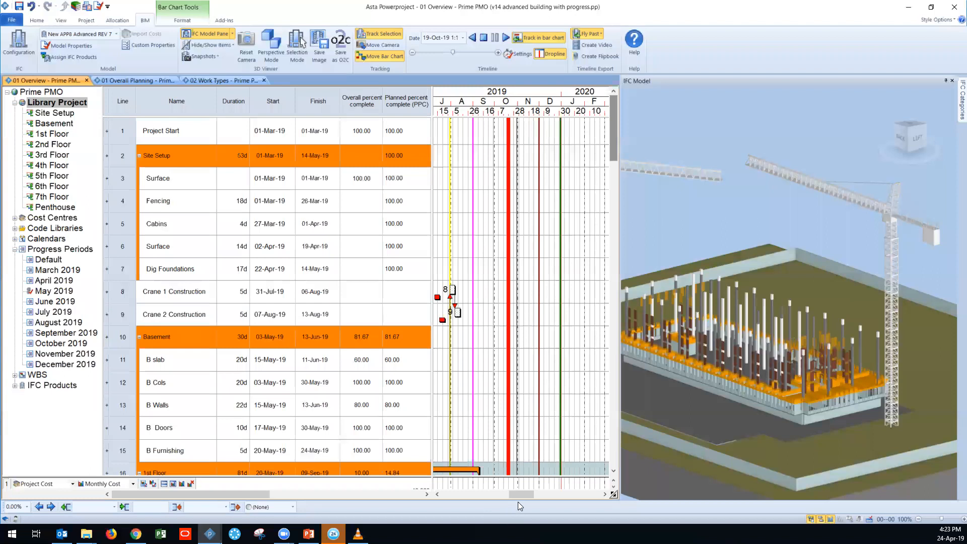
left_click(502, 491)
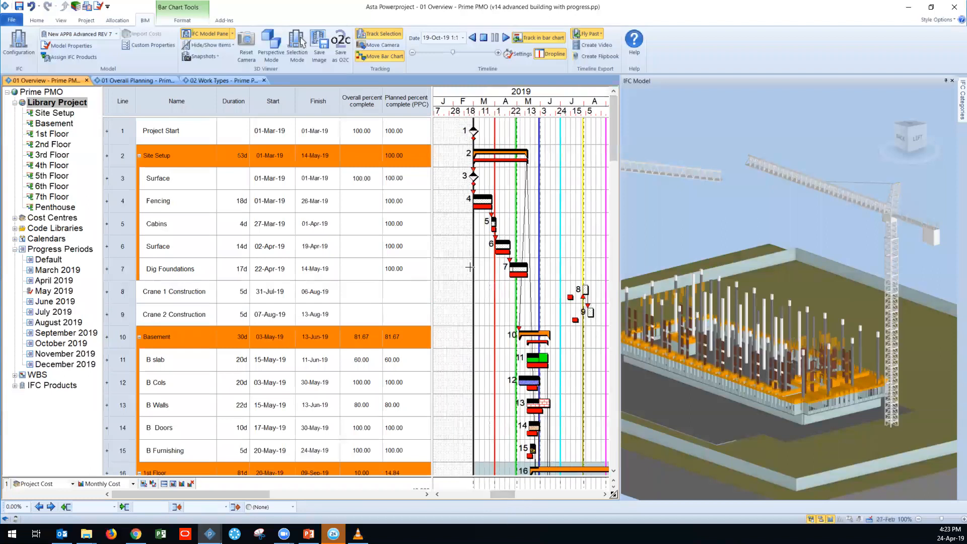
left_click(233, 38)
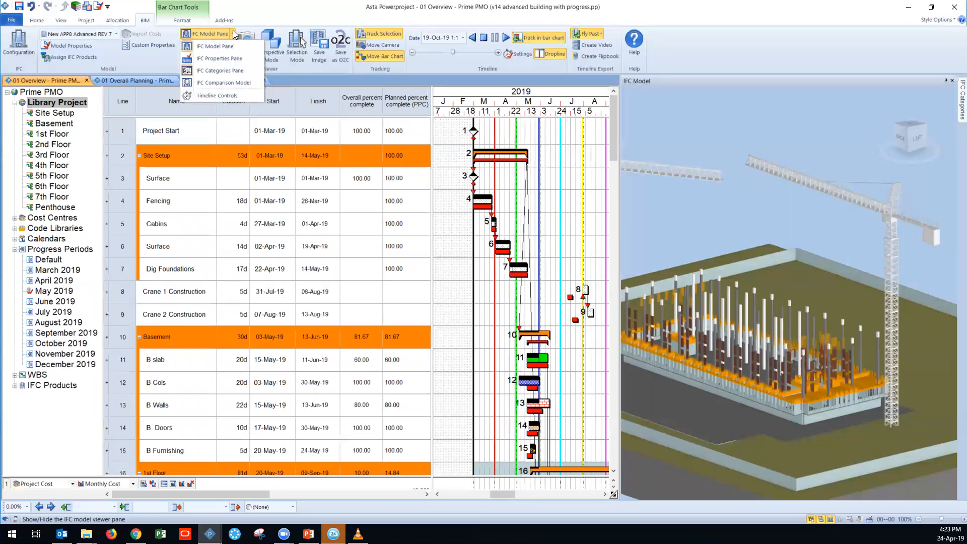
left_click(224, 82)
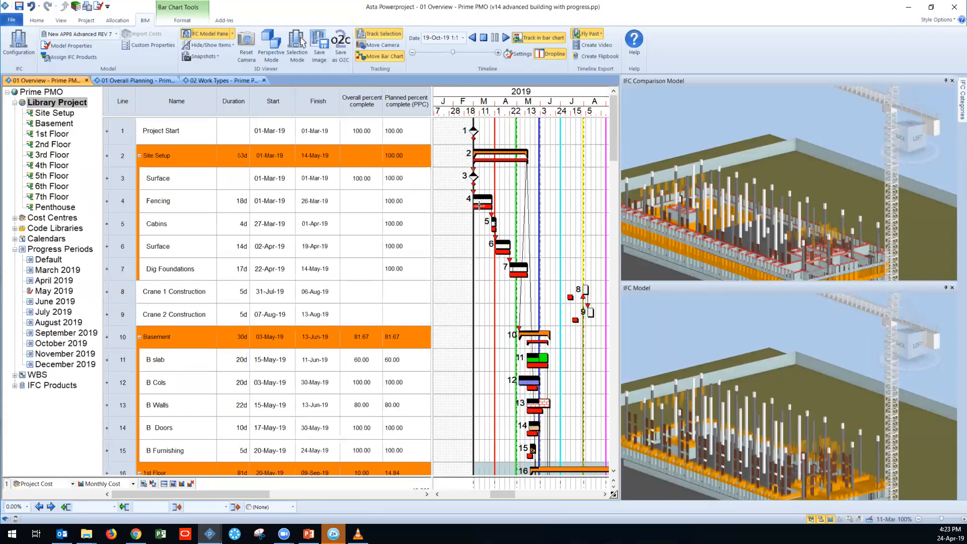
left_click(516, 54)
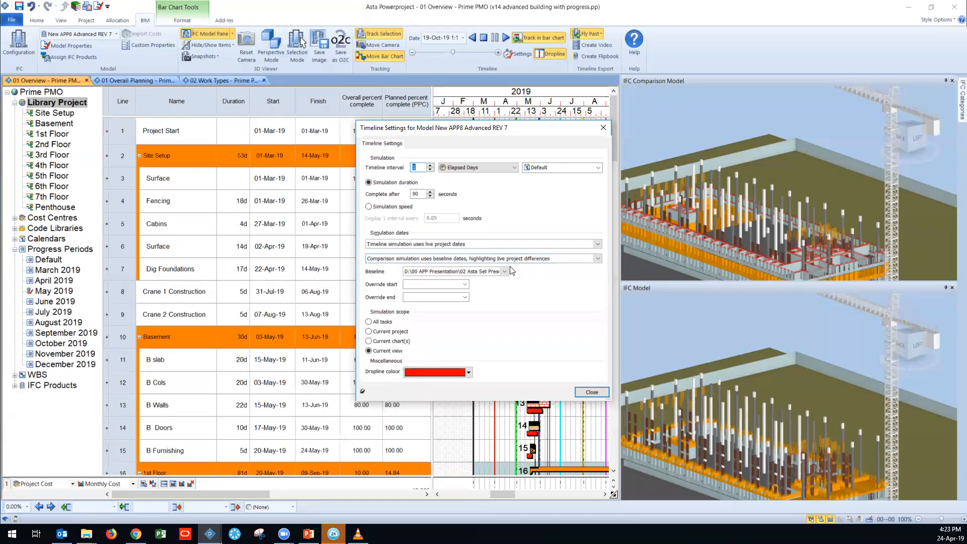
left_click(604, 127)
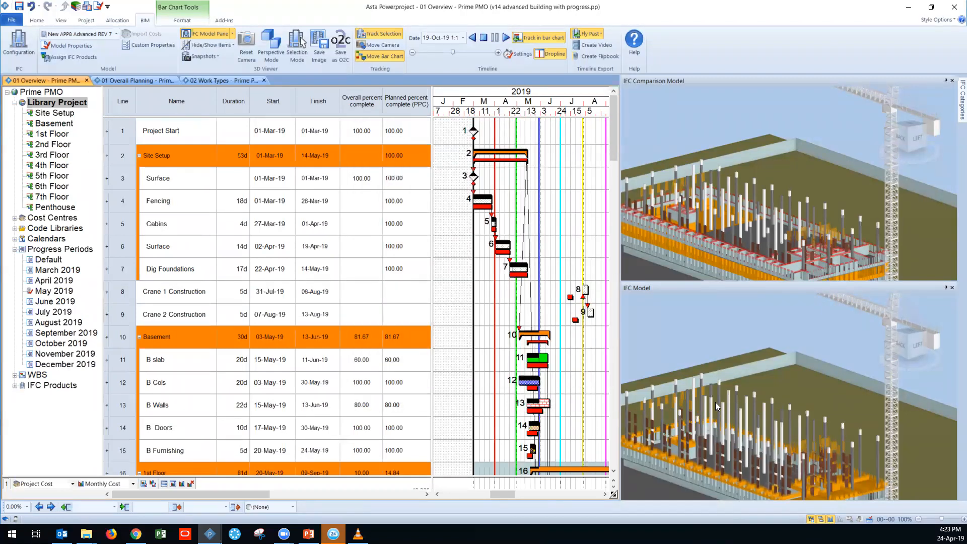
Step: Match the IFC Model's view to the IFC comparison viewpoint
right_click(704, 342)
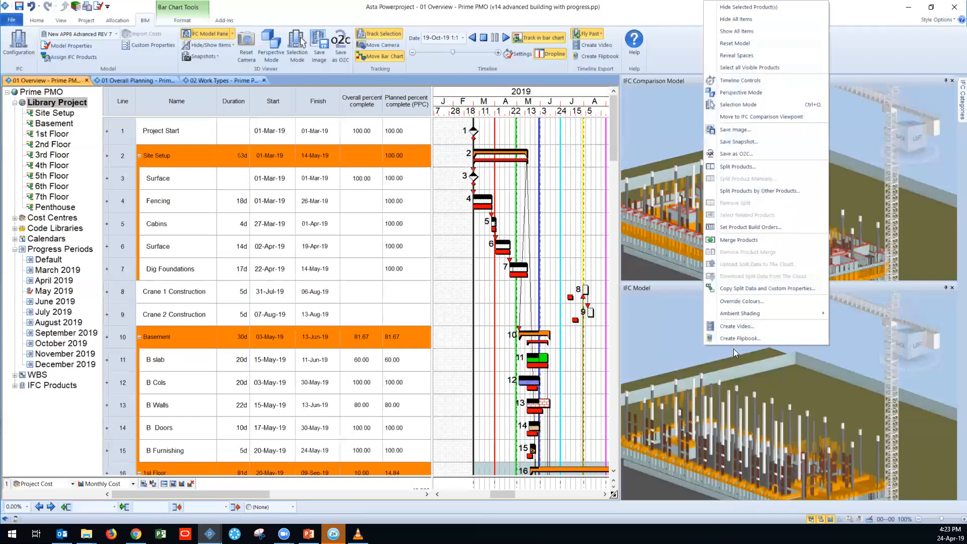
left_click(761, 117)
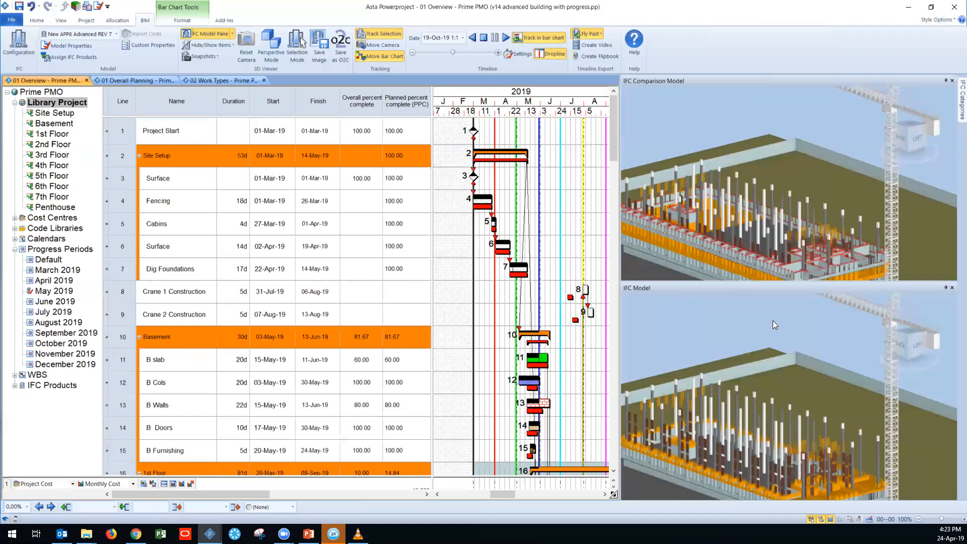
right_click(671, 325)
left_click(749, 117)
Step: Replay the timeline from the start in both models, stop at 11-Jun-19, and review the Basement and 1st Floor tasks
left_click(483, 37)
left_click(506, 38)
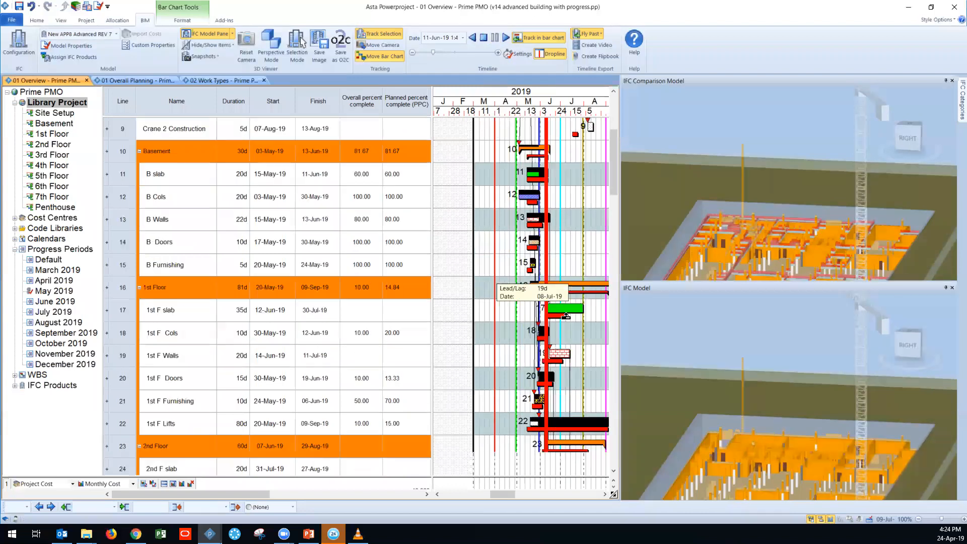
scroll(566, 313, "down", 2)
key("ctrl")
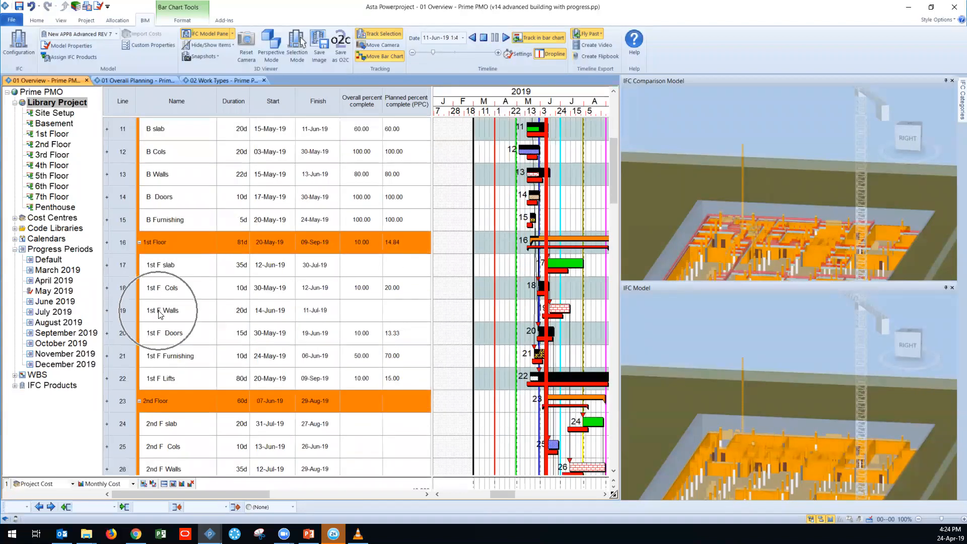
Step: Select the surface around the excavation in the IFC Model to locate its linked task in the bar chart
middle_click_drag(754, 454, 766, 379)
scroll(756, 395, "up", 4)
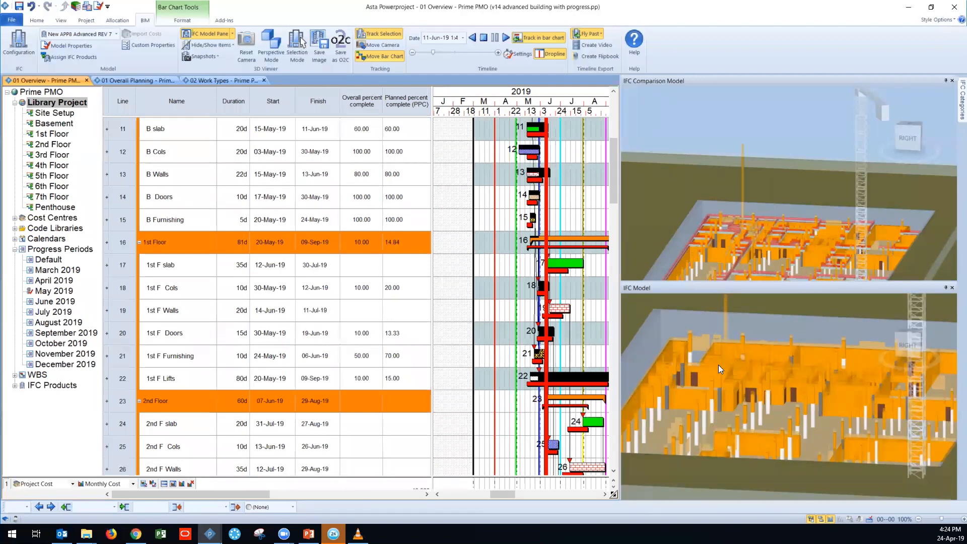
left_click(691, 317)
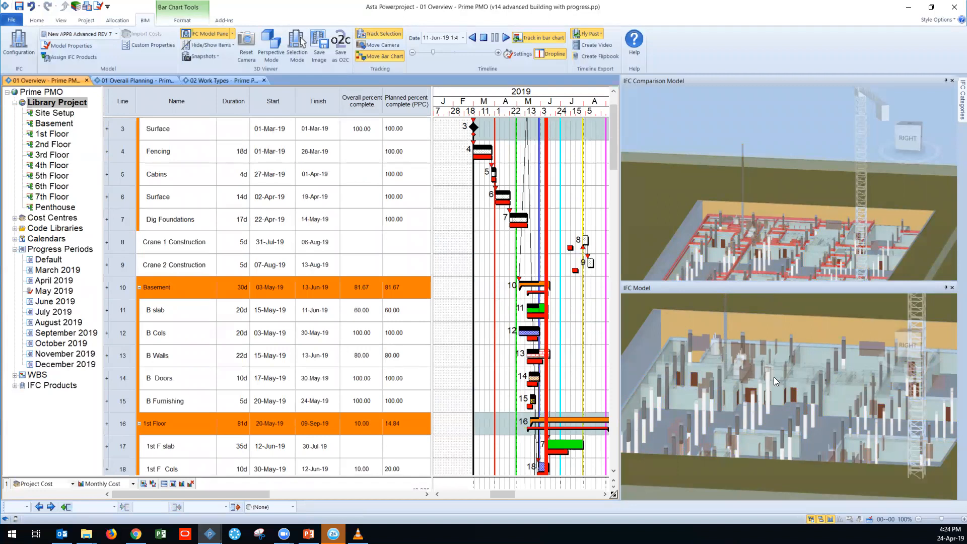
Step: Examine the Basement and 1st Floor task bars and their percent complete against the baseline in the bar chart
left_click(779, 307)
left_click(736, 356)
scroll(550, 408, "down", 1)
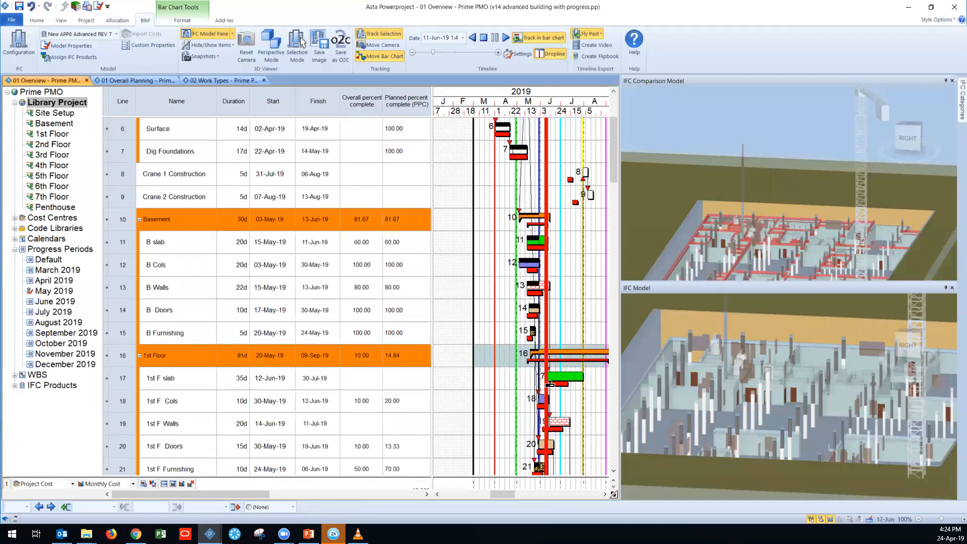
scroll(550, 383, "down", 3)
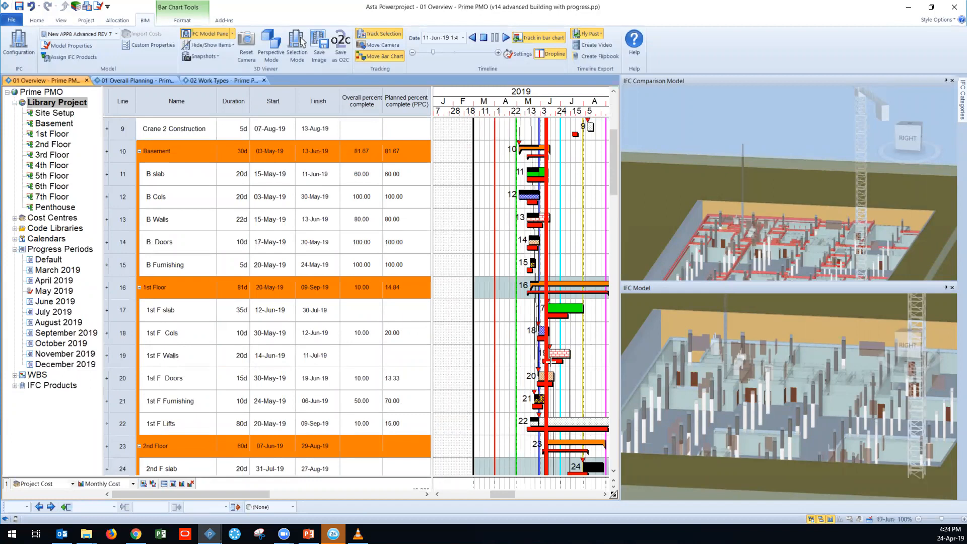
left_click(187, 359)
Step: Compare the basement structure up close in the IFC Comparison Model and the IFC Model
left_click_drag(781, 176, 730, 193)
scroll(731, 198, "up", 5)
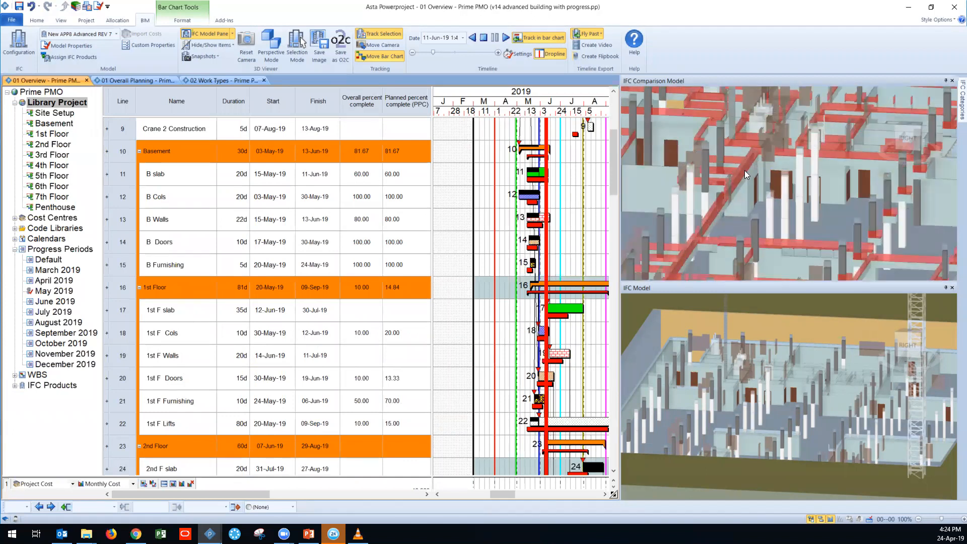
scroll(750, 151, "down", 5)
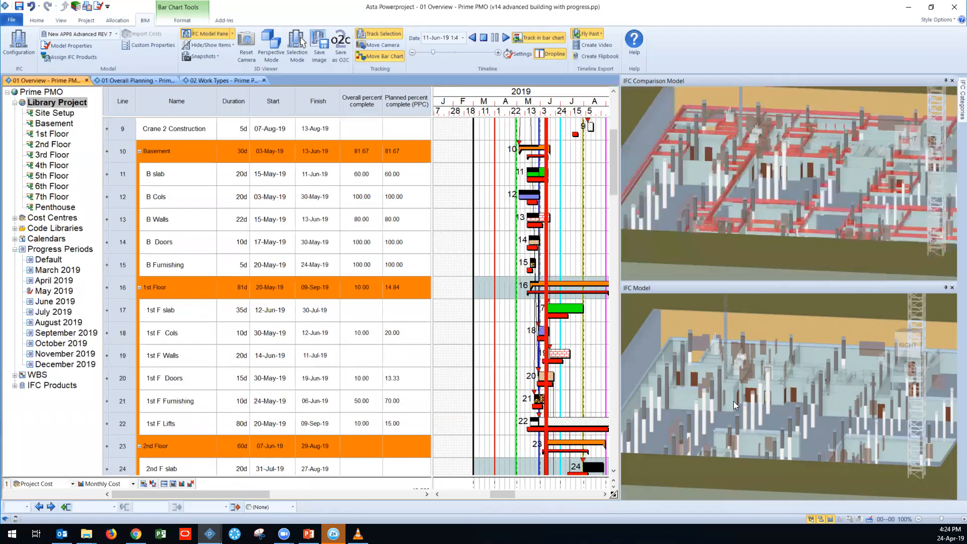
scroll(741, 391, "up", 3)
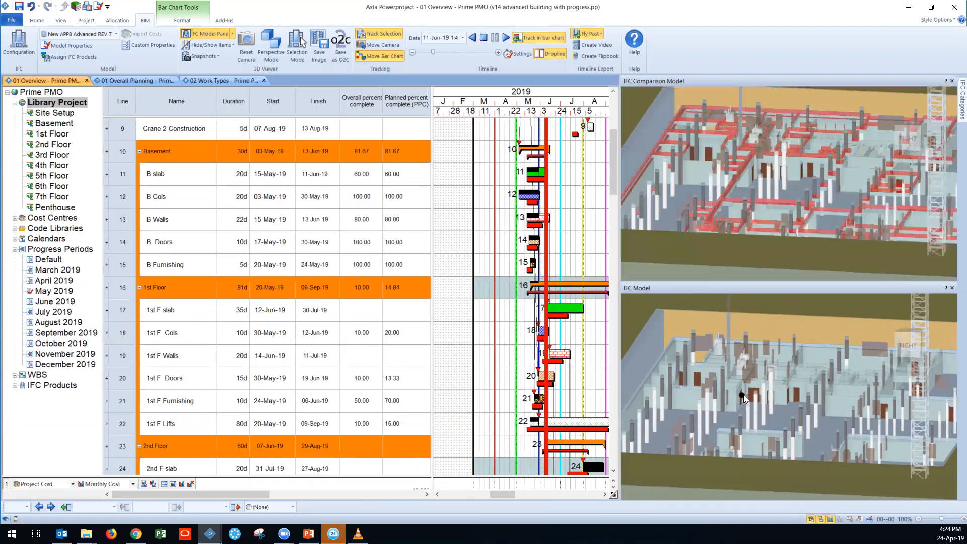
scroll(722, 392, "up", 3)
scroll(712, 426, "down", 5)
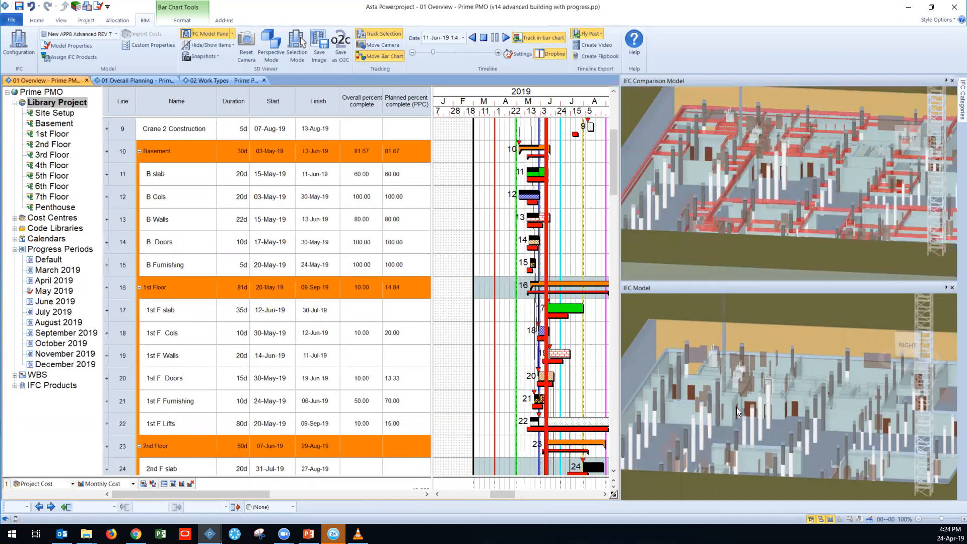
scroll(736, 407, "down", 2)
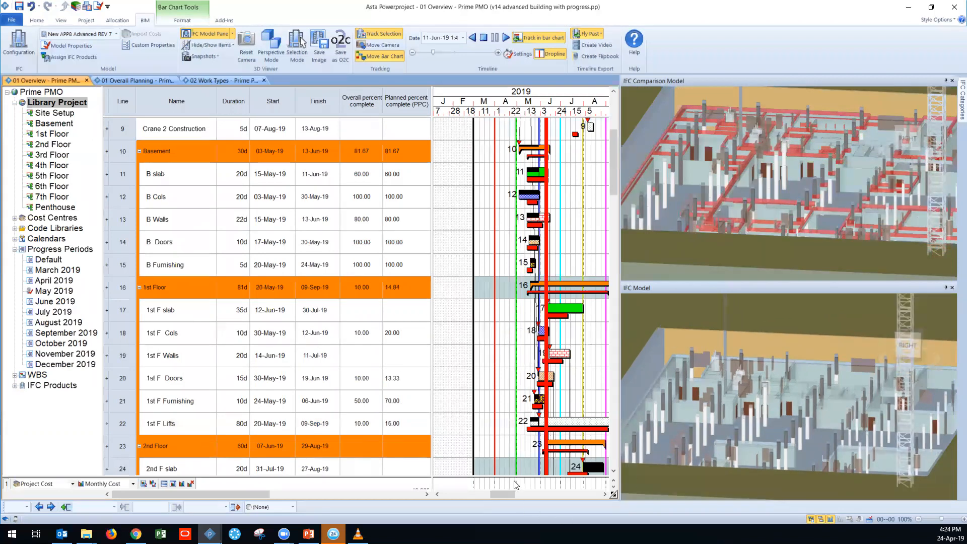
Step: Reveal the project cost and income histograms, check the available histogram reports, and collapse the histogram area again
left_click_drag(511, 474, 498, 346)
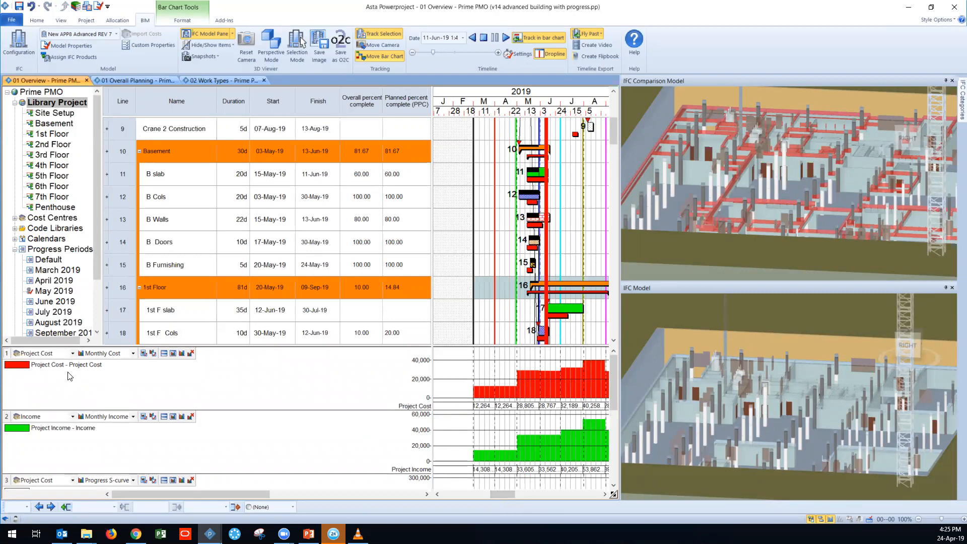
key("ctrl")
left_click(134, 353)
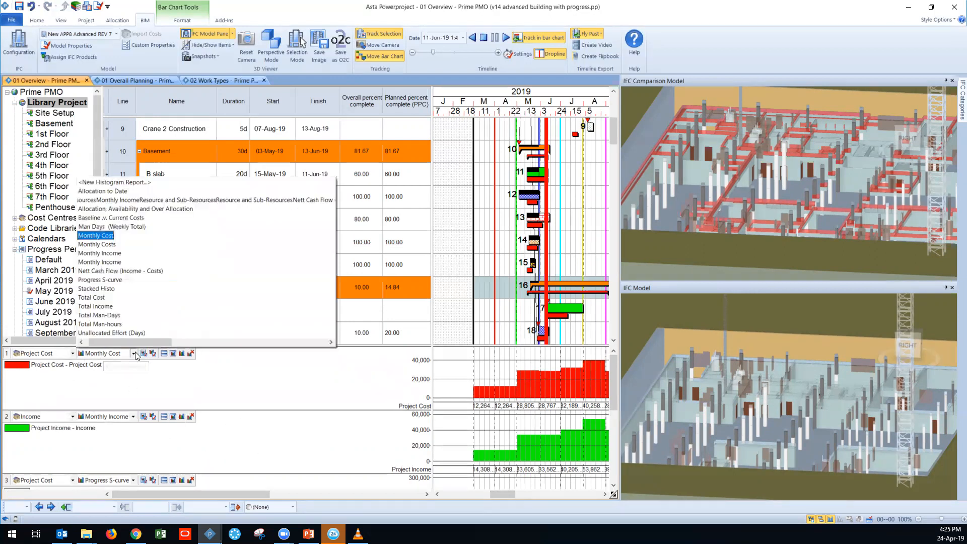
left_click_drag(132, 340, 97, 340)
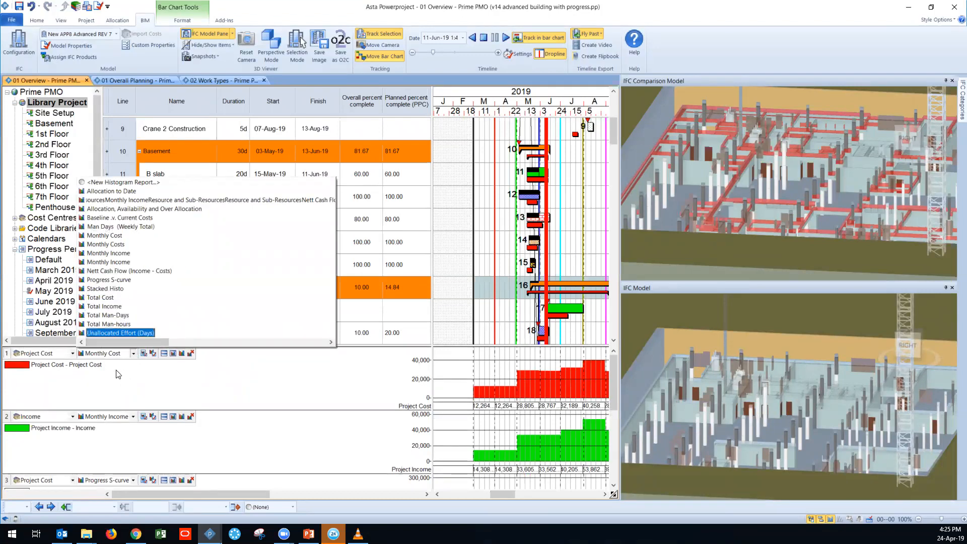
left_click(210, 355)
left_click_drag(212, 347, 211, 479)
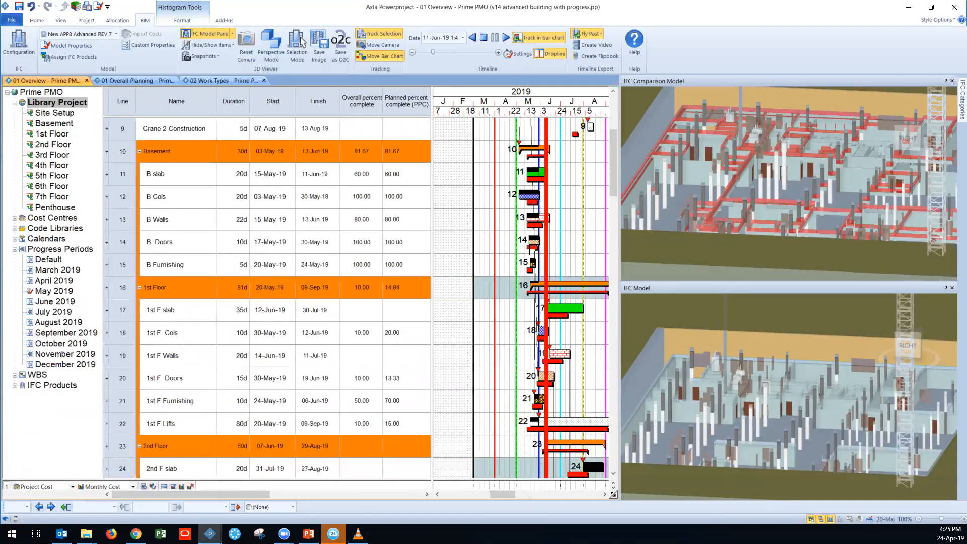
Step: Switch to the Bridge and Road project and bring its road and arch bridge closer in the IFC model
scroll(504, 204, "down", 1)
scroll(463, 194, "up", 3)
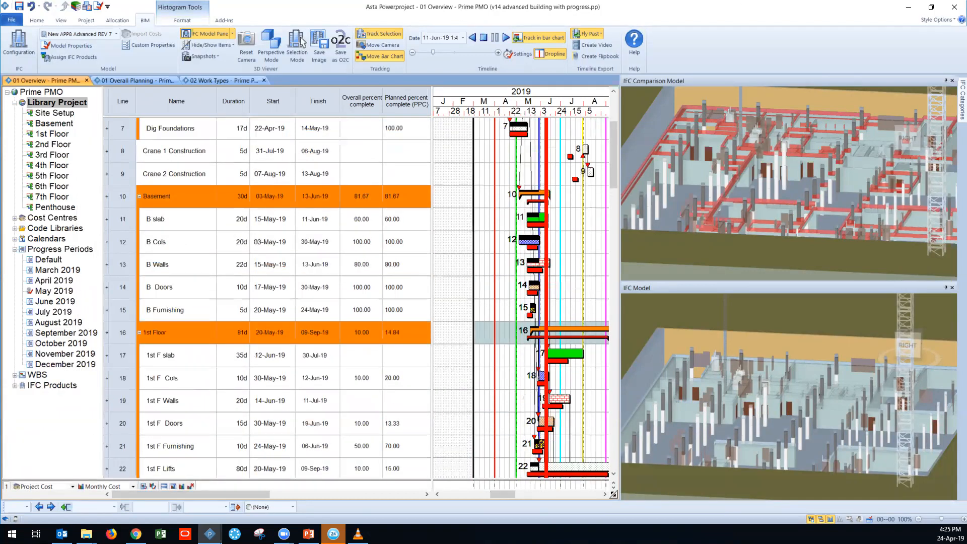
mouse_move(209, 534)
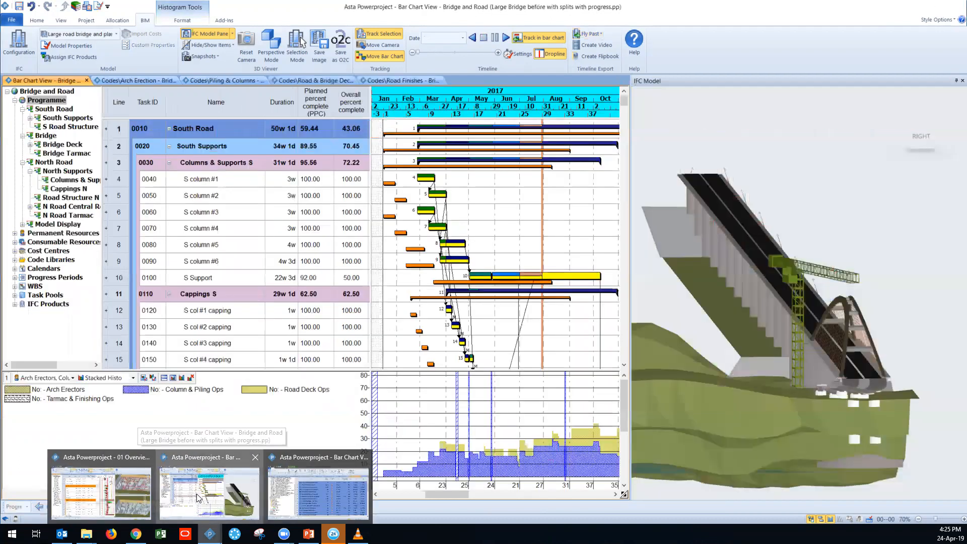
left_click(197, 496)
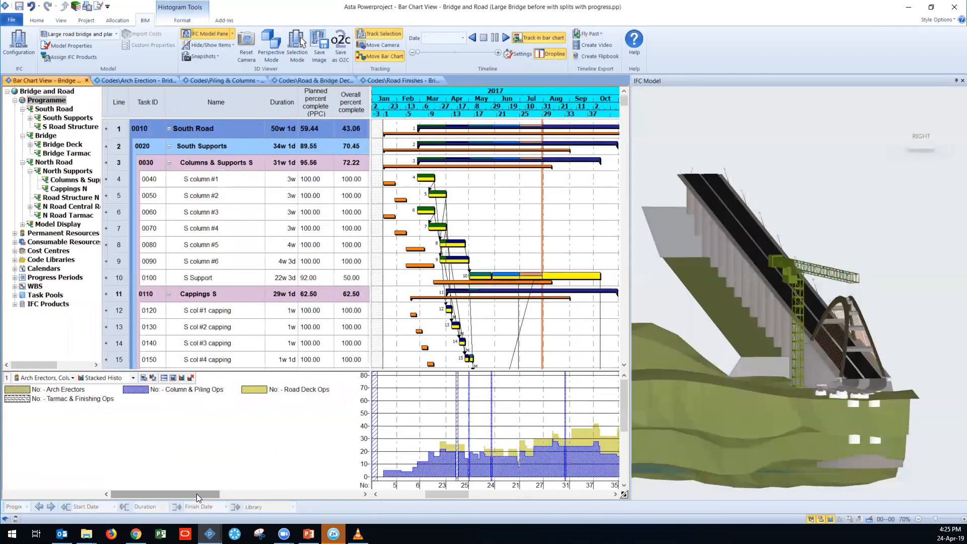
left_click_drag(767, 368, 750, 348)
middle_click_drag(716, 327, 810, 409)
Step: Check which site resources are selected for the Stacked Histo histogram from the start of the programme
key("ctrl")
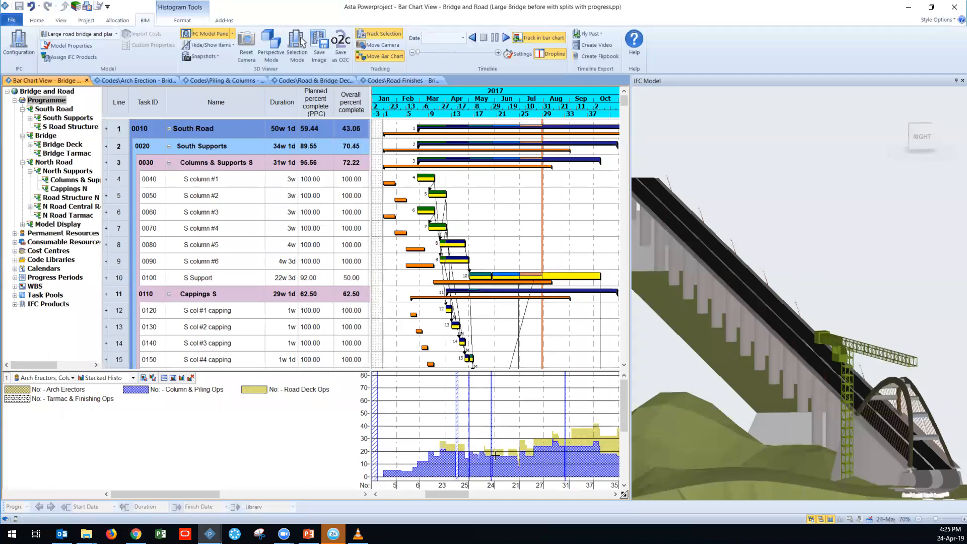
mouse_move(446, 494)
left_mouse_down()
mouse_move(495, 488)
mouse_move(443, 487)
left_mouse_up()
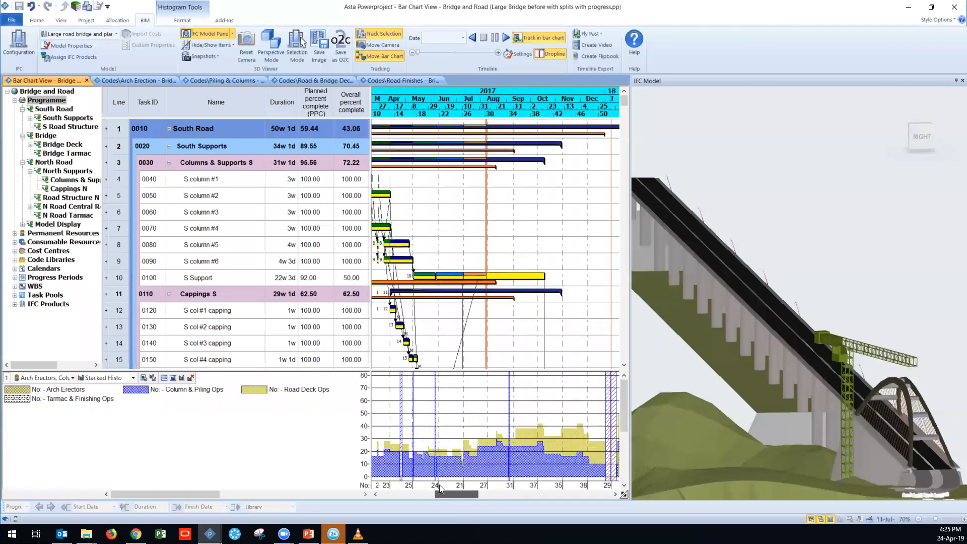
left_click(73, 379)
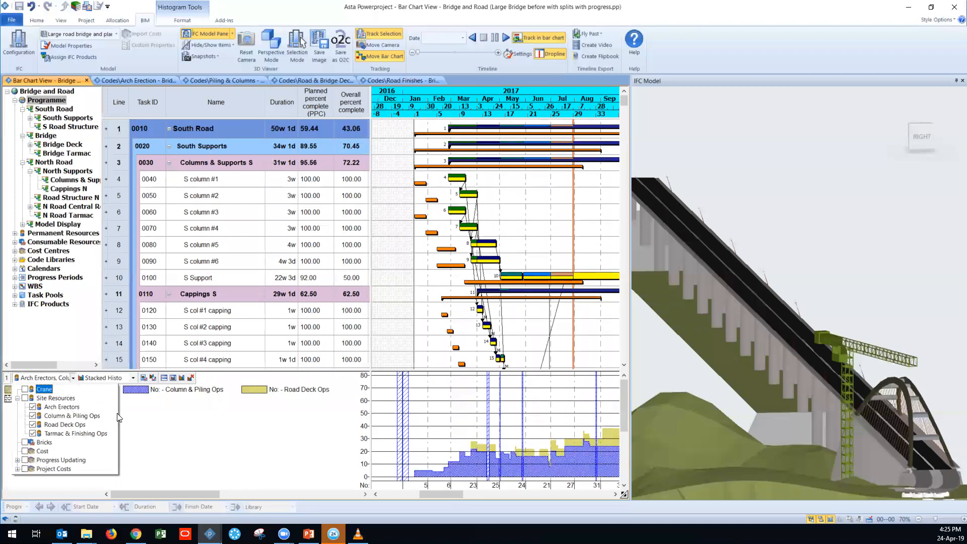
key("ctrl")
left_click(74, 378)
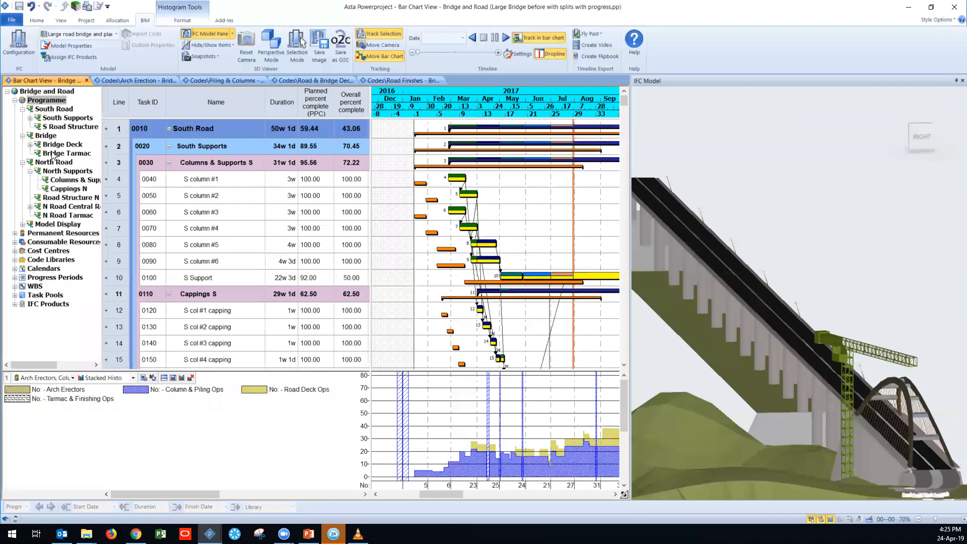
Step: Open the South Road branch and apply Show View so the IFC model displays only its items
left_click(49, 118)
left_click(48, 109)
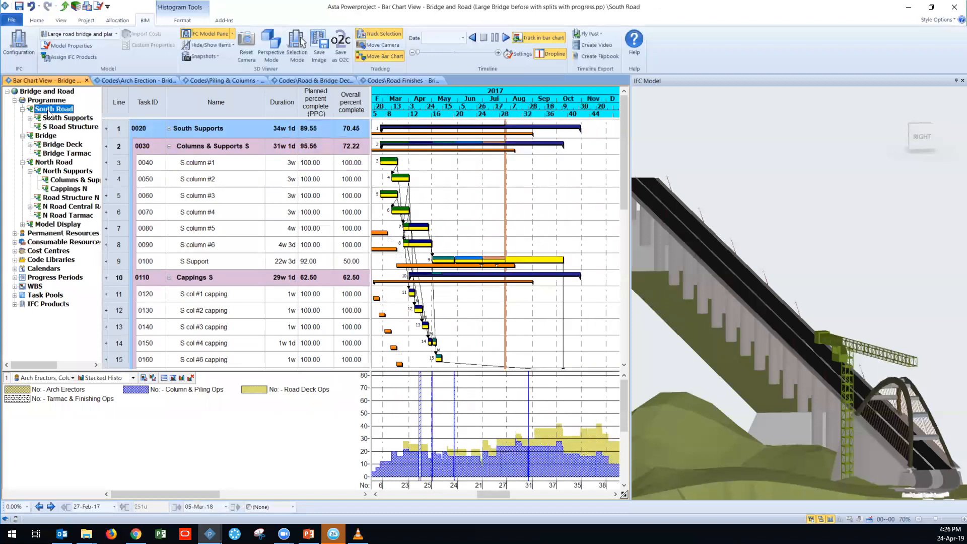
left_click(212, 45)
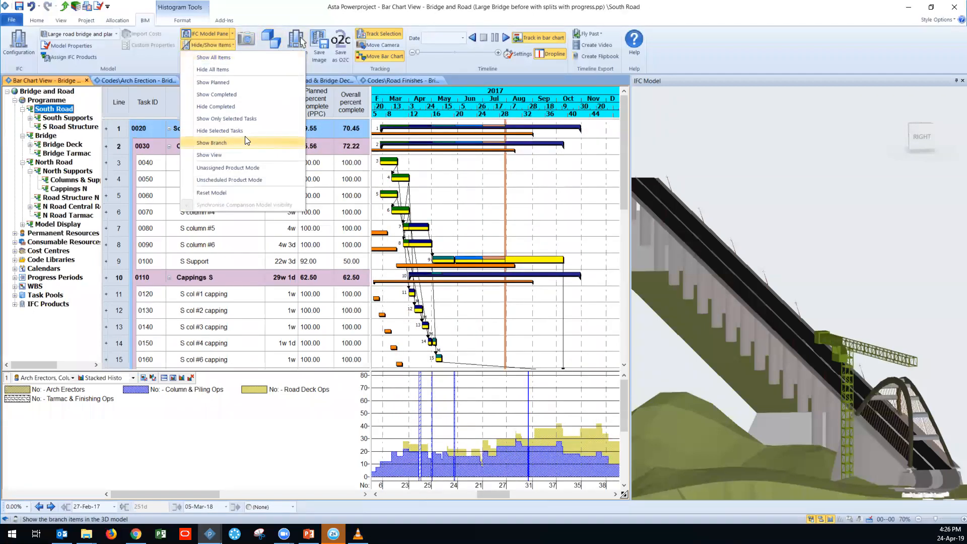
left_click(237, 154)
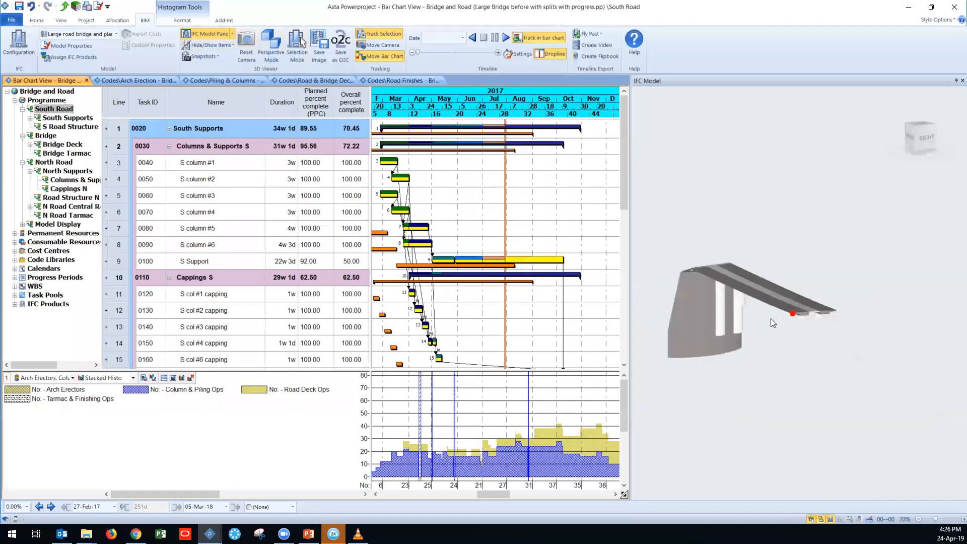
left_click_drag(735, 344, 774, 343)
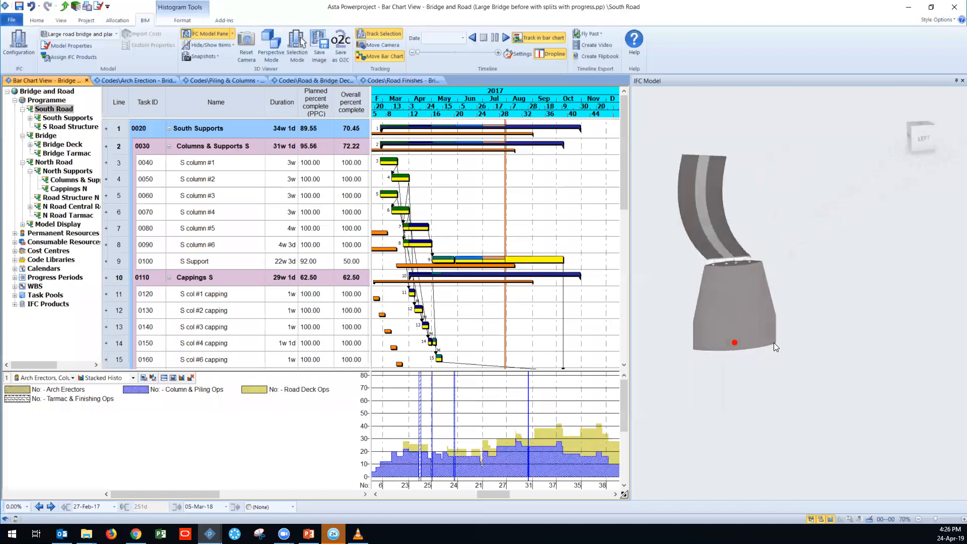
Step: Open the Bridge branch and apply Show View so the IFC model displays only the bridge
left_click(45, 136)
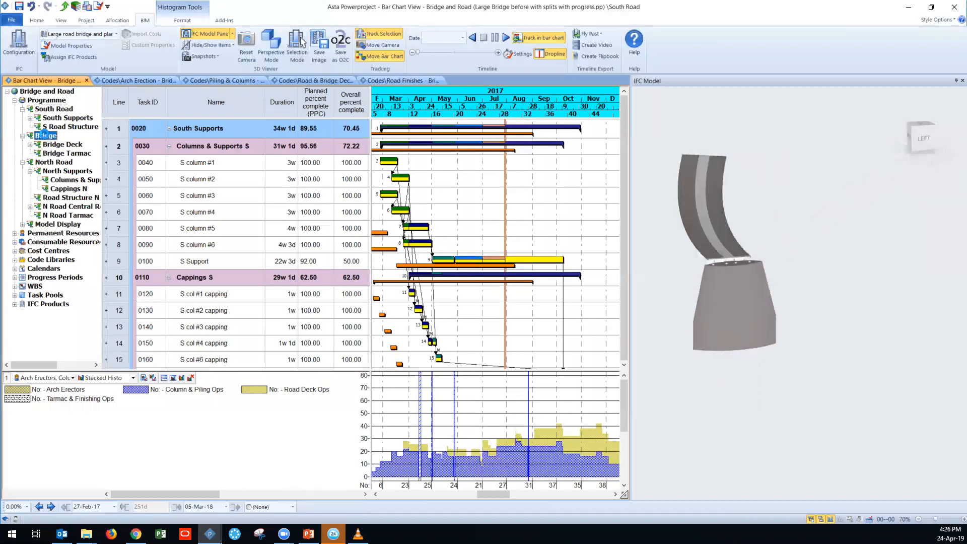
left_click(224, 46)
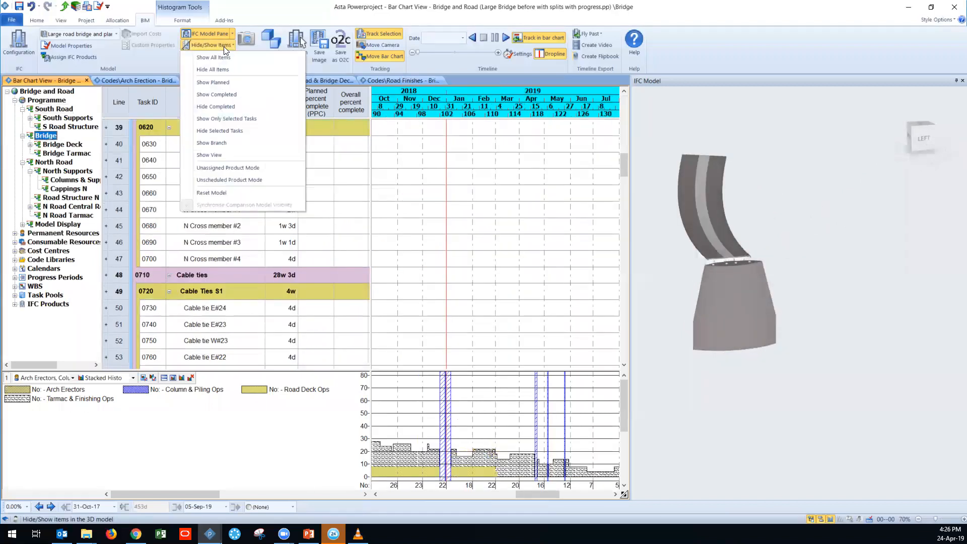
left_click(241, 157)
middle_click_drag(765, 292, 740, 286, "ctrl")
scroll(734, 274, "up", 2)
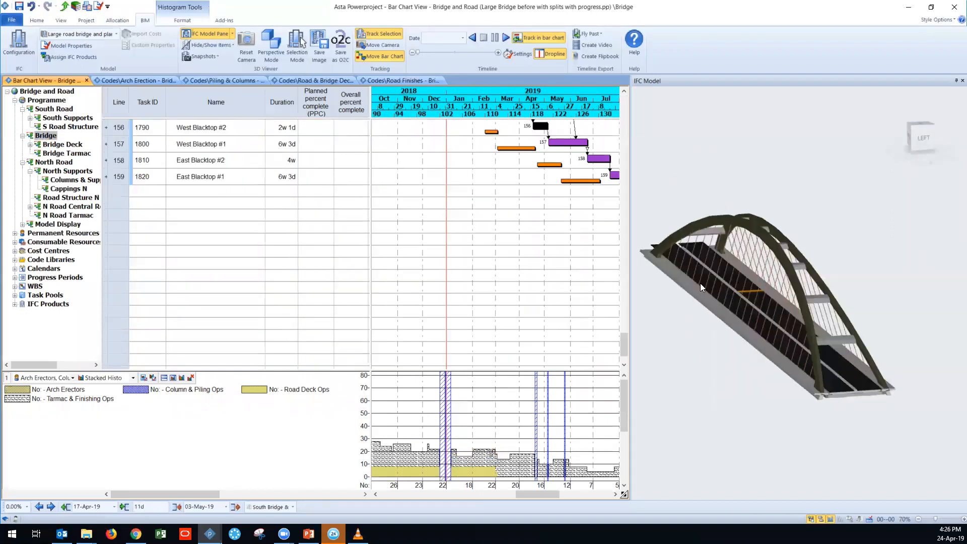
Step: Select arch segments in the bridge model to locate their linked tasks in the bar chart, and clear the selection
left_click(699, 220)
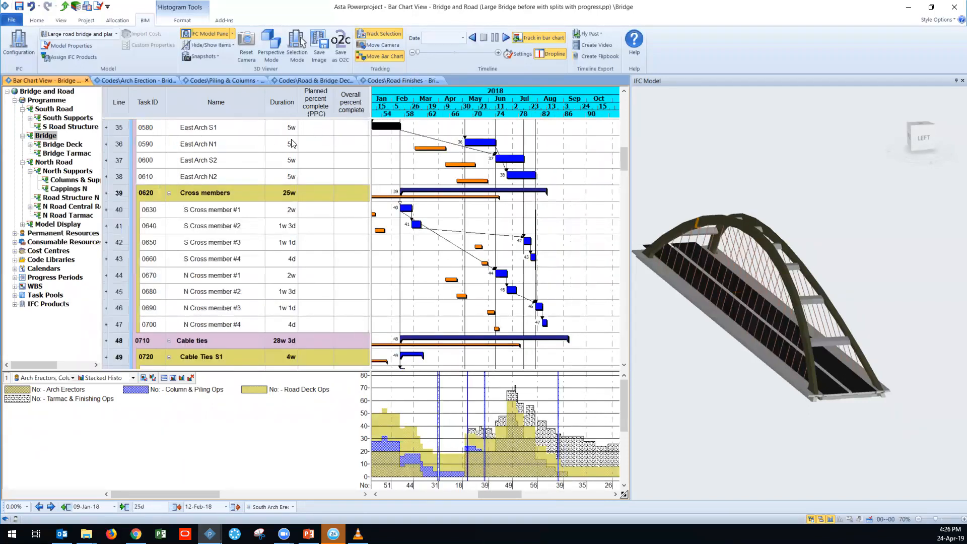
scroll(367, 152, "up", 2)
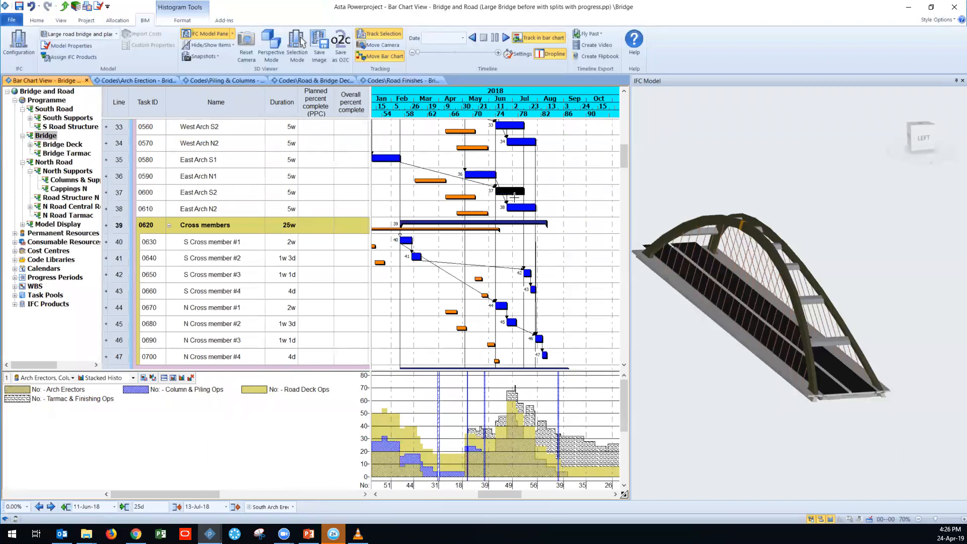
mouse_move(513, 197)
left_mouse_down()
mouse_move(527, 212)
mouse_move(520, 192)
left_mouse_up()
left_click(677, 353)
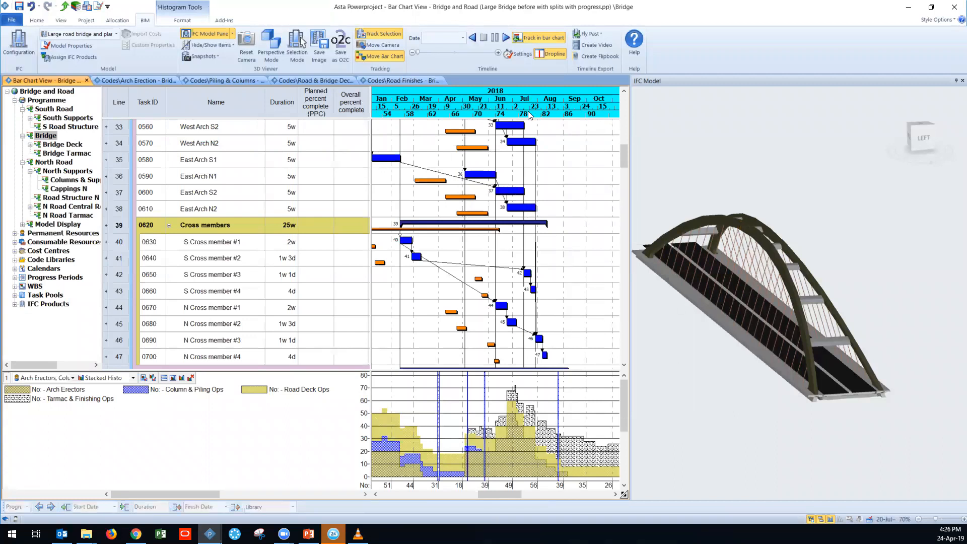
Step: Return to the full Programme, play the construction timeline, and pause it at 17-Aug-17
left_click(45, 100)
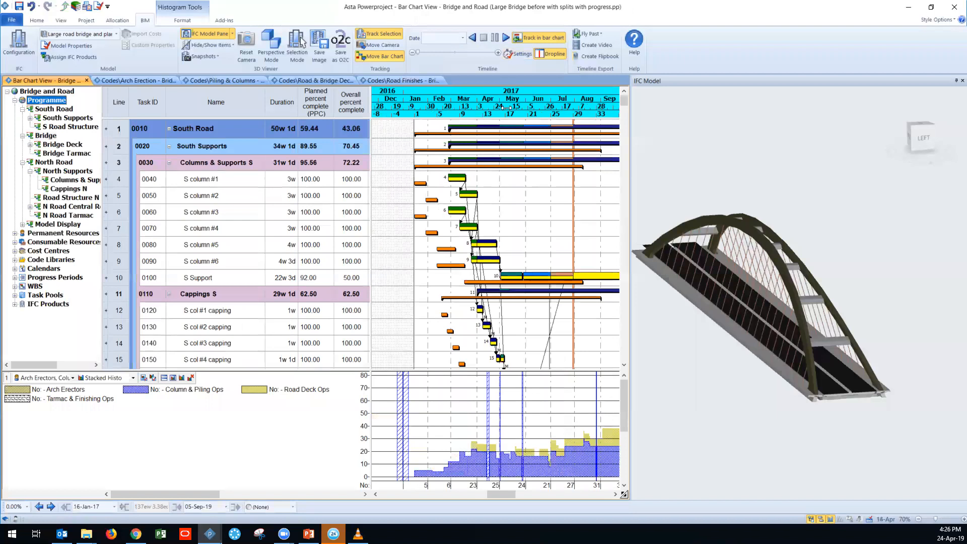
left_click(506, 38)
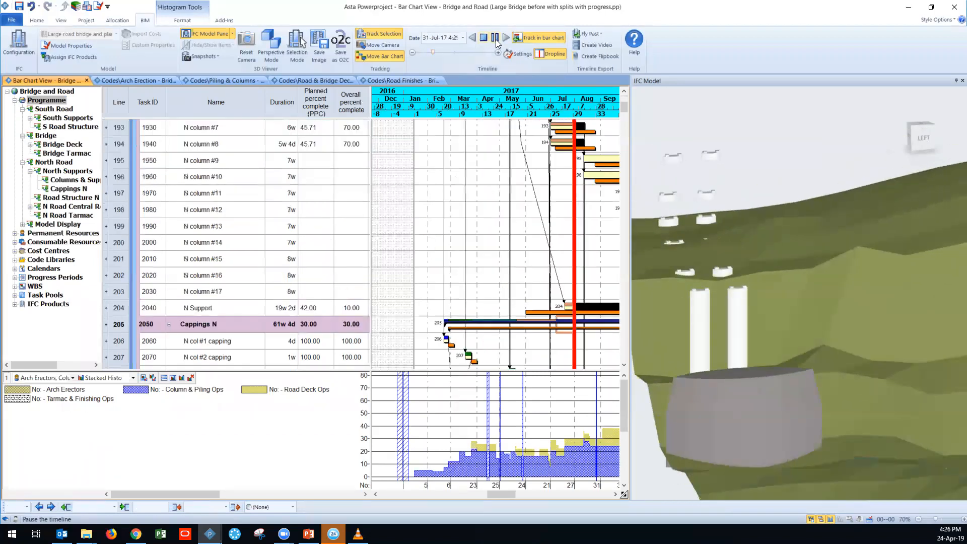
left_click(496, 39)
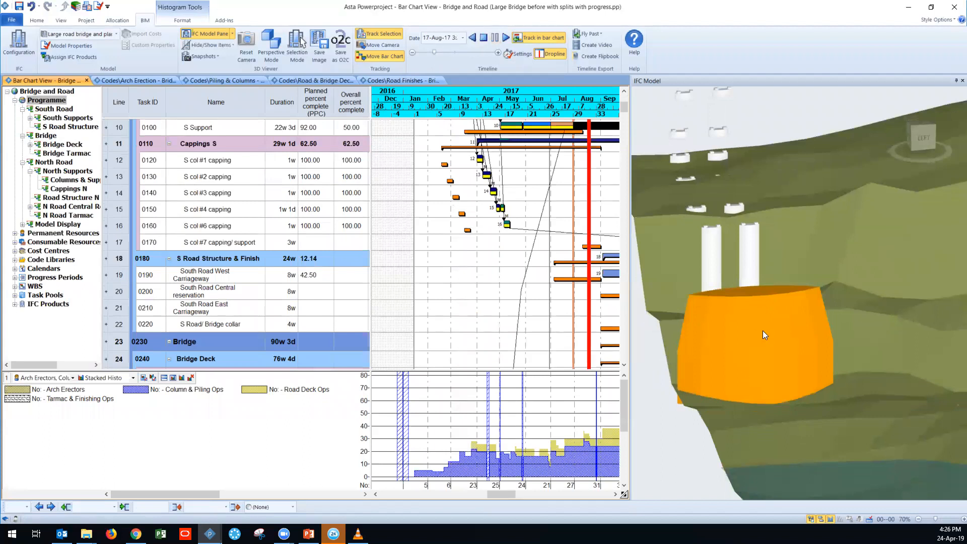
Step: Examine the South Supports and Cappings S tasks around the 17-Aug-17 timeline marker in the bar chart
scroll(763, 330, "up", 2)
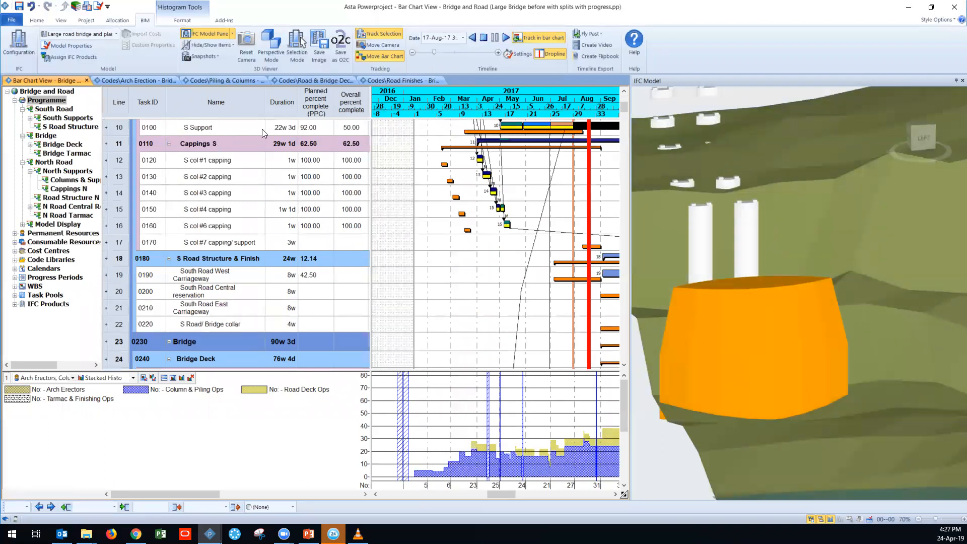
scroll(519, 132, "up", 3)
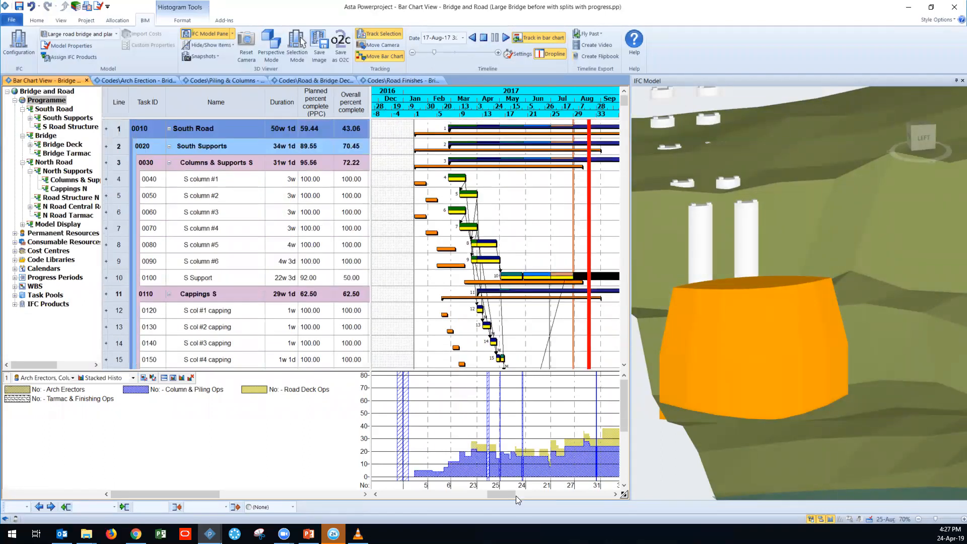
left_click_drag(503, 495, 509, 496)
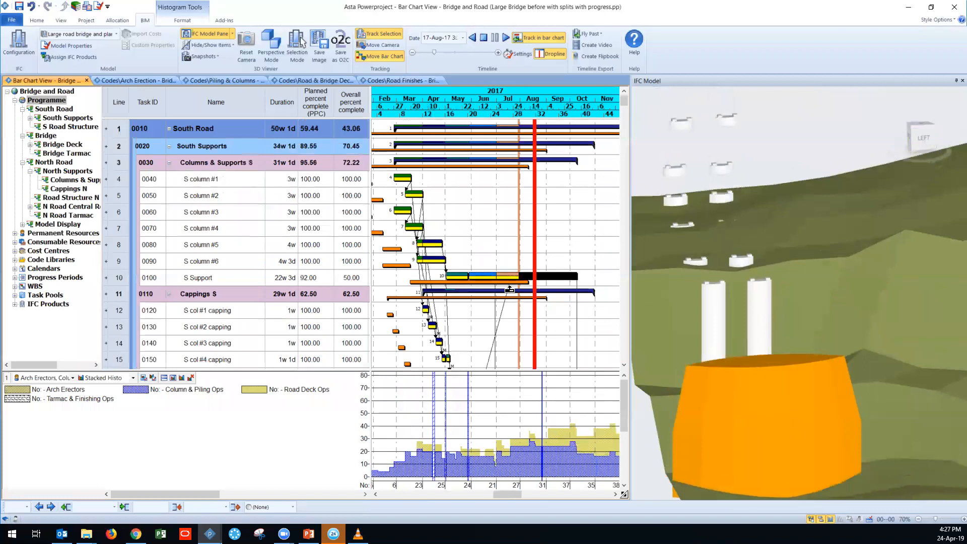
scroll(533, 255, "down", 2)
scroll(533, 255, "down", 2)
scroll(534, 267, "up", 3)
scroll(535, 277, "down", 3)
scroll(536, 288, "up", 2)
Step: Inspect the partly built road and bridge structure from the opposite side in the IFC model at 17-Aug-17
left_click_drag(740, 228, 782, 212)
middle_click_drag(776, 180, 836, 428)
middle_click_drag(712, 136, 750, 212)
scroll(749, 202, "down", 4)
left_click_drag(735, 162, 731, 282)
scroll(752, 296, "down", 2)
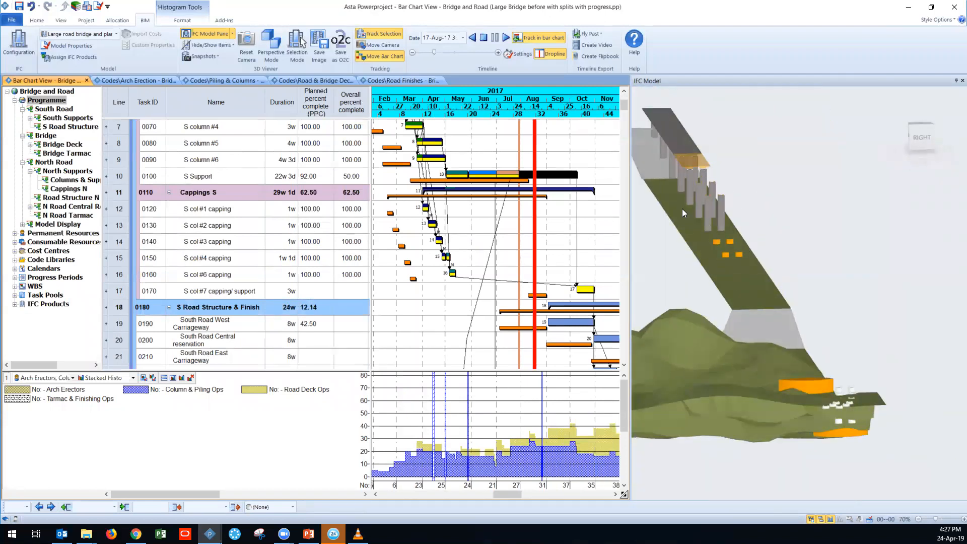
Step: Play the construction timeline onward from 17-Aug-17 and pause it at 18-May-18 to inspect the bridge model
scroll(669, 164, "up", 3)
left_click(700, 183)
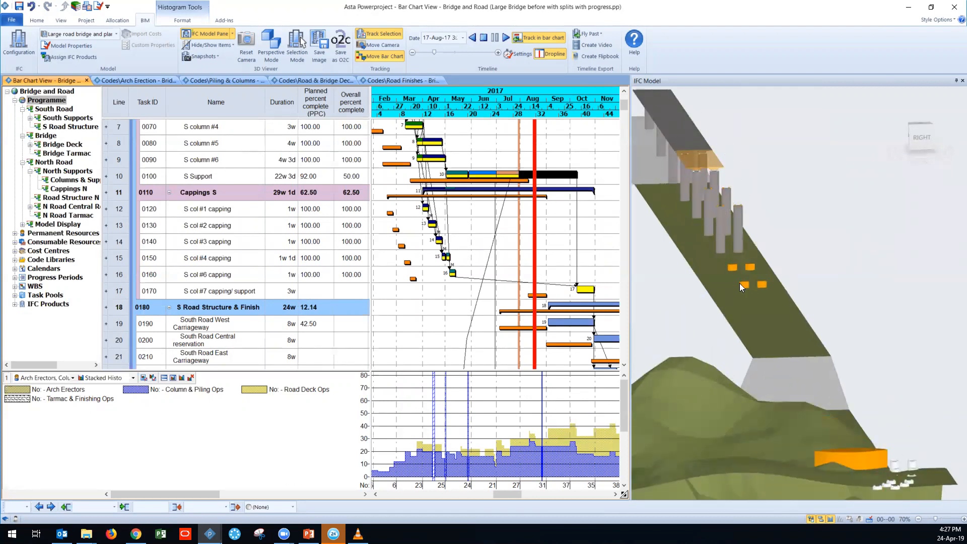
left_click(506, 37)
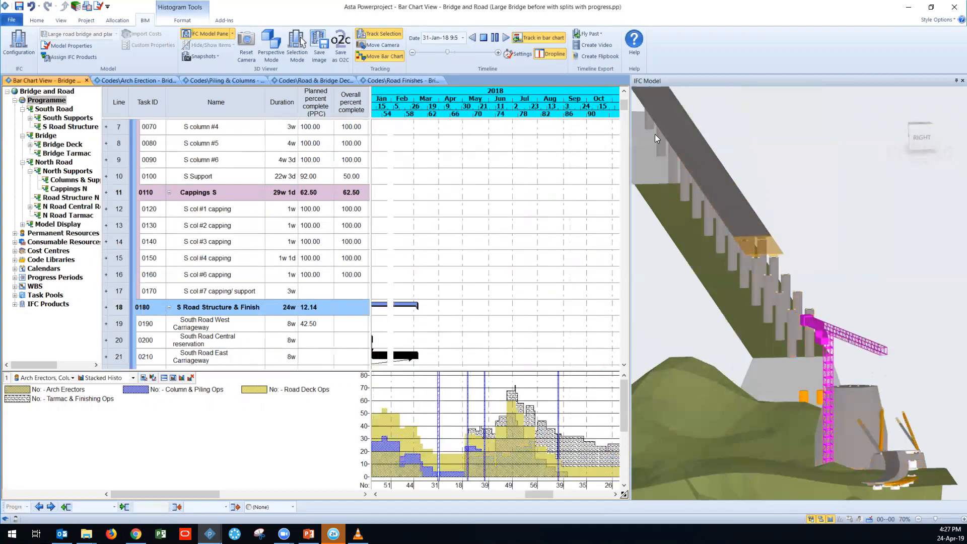
left_click(495, 38)
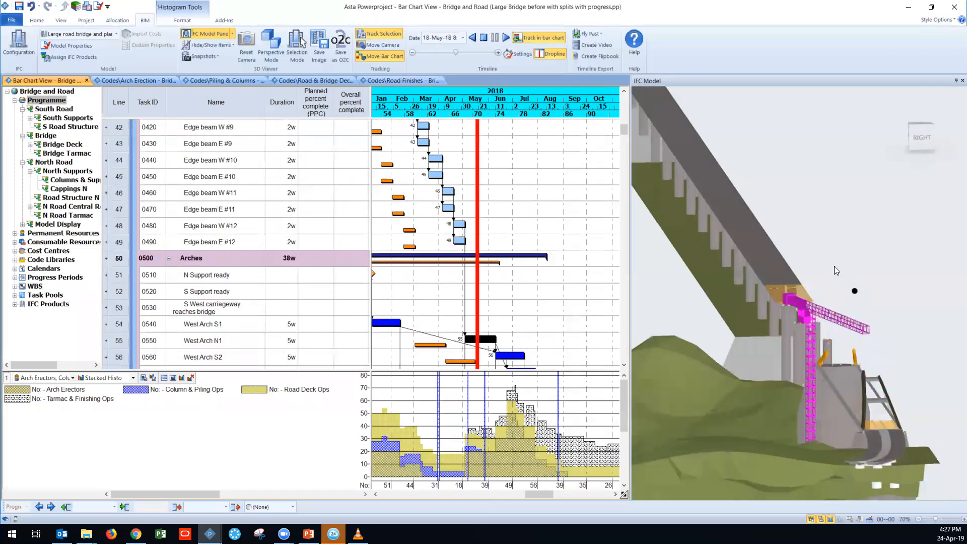
Step: Resume the construction timeline, pausing at 28-Jan-19 and again at 26-Jun-19 to compare the model with the bar chart
left_click(505, 38)
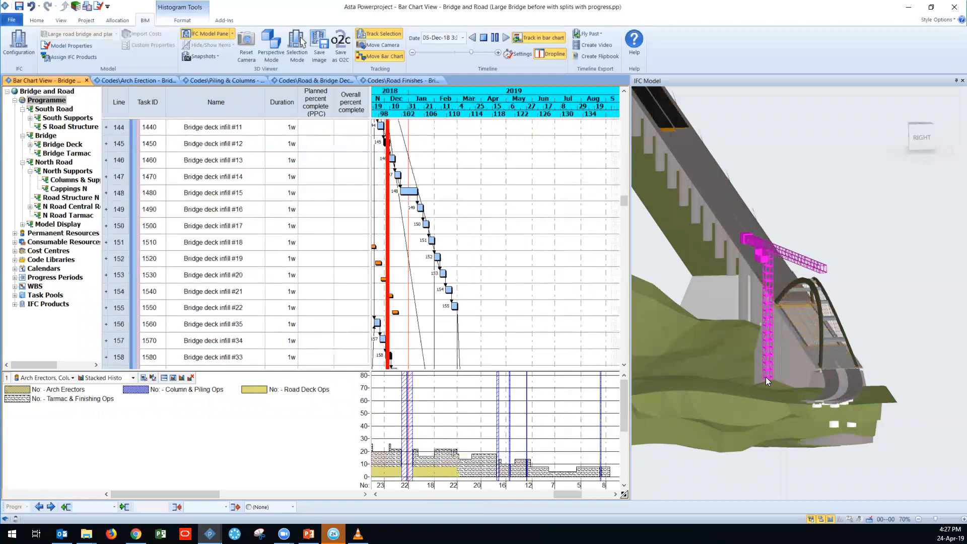
left_click(496, 37)
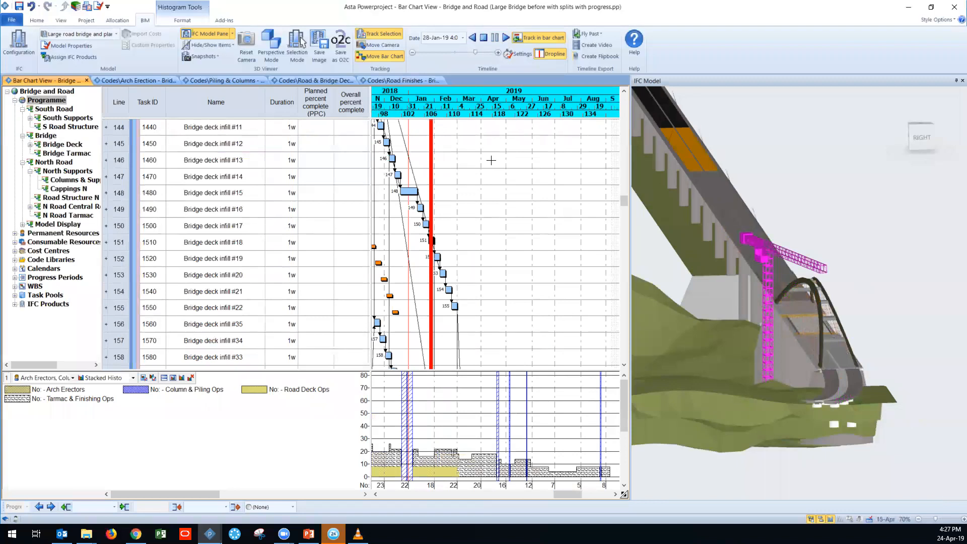
left_click(765, 314)
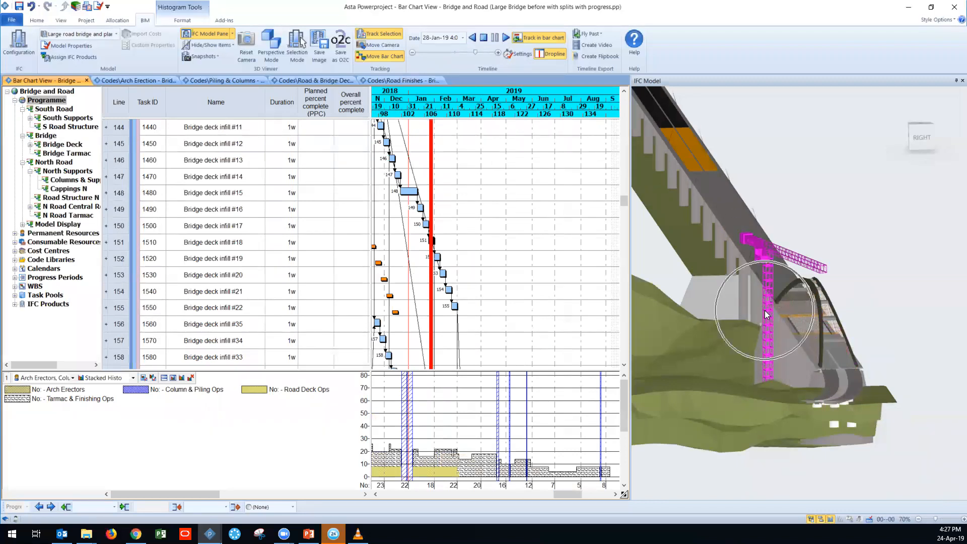
left_click(507, 37)
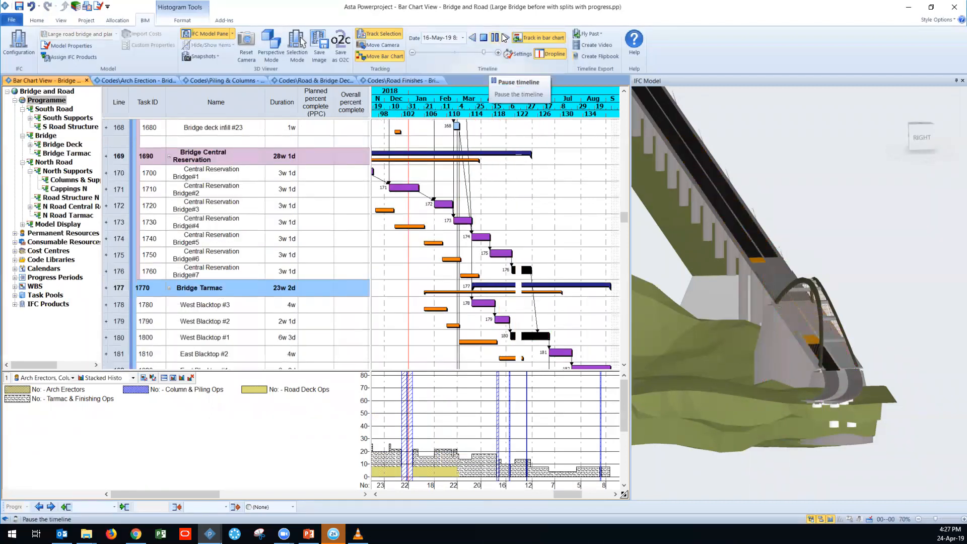
left_click(505, 37)
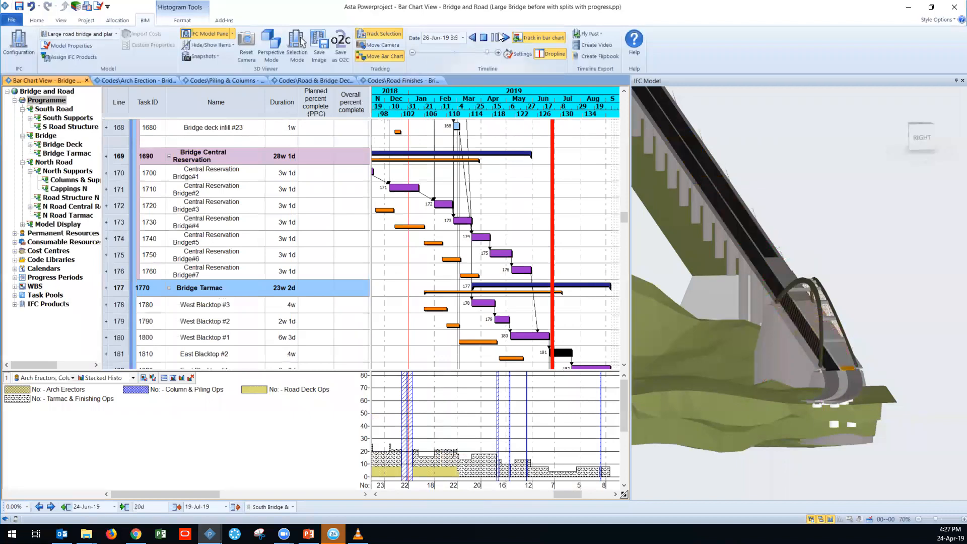
Step: Start a new Asta Powerproject window and browse to the Prime PMO folder for a project to open
right_click(209, 533)
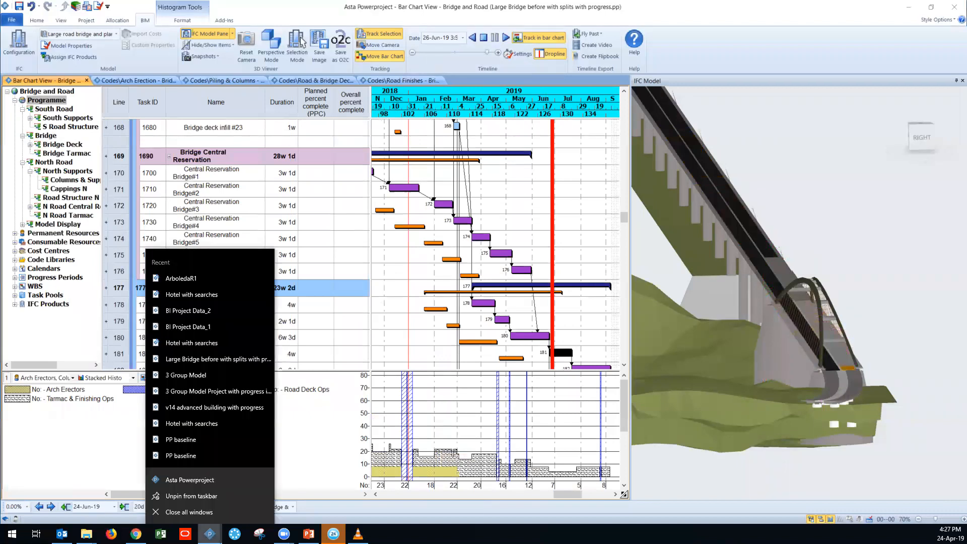
left_click(196, 483)
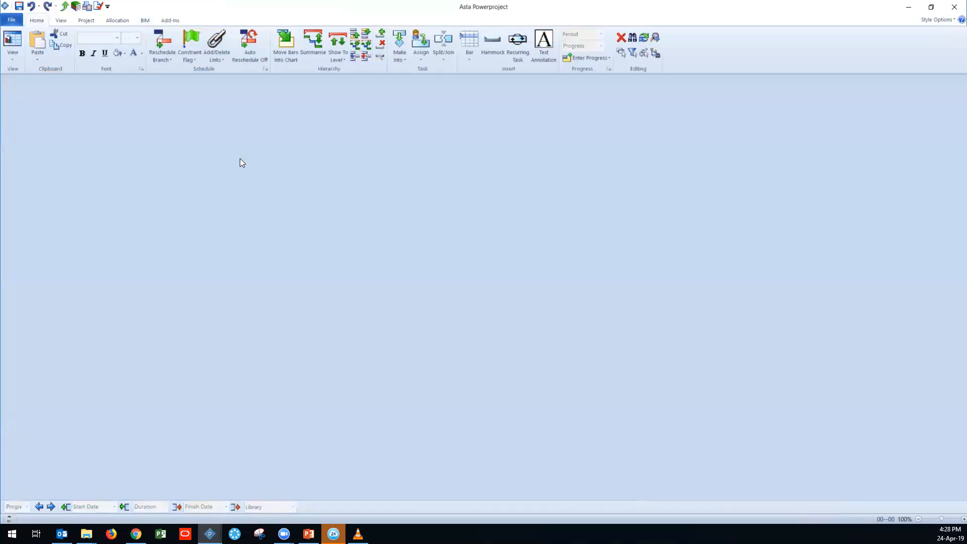
left_click(12, 20)
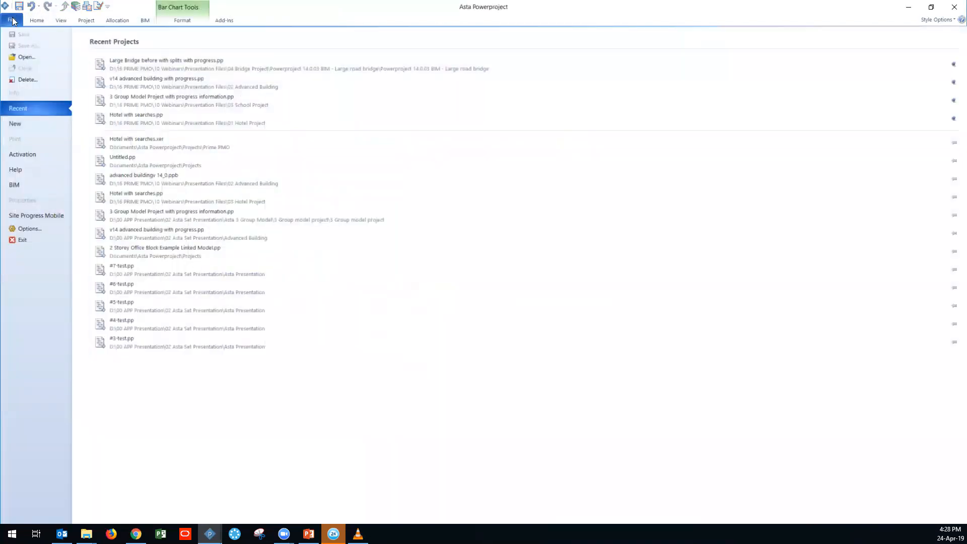
left_click(45, 56)
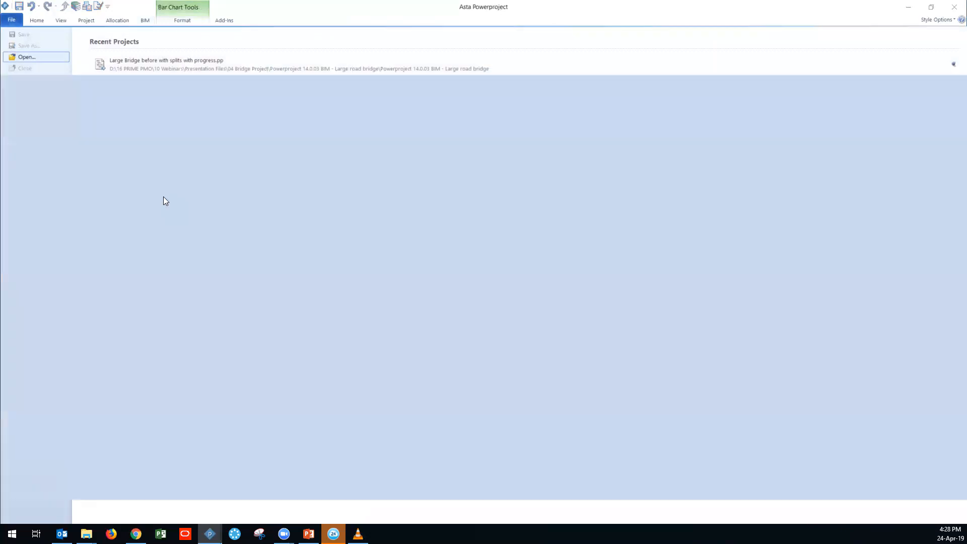
scroll(361, 227, "down", 10)
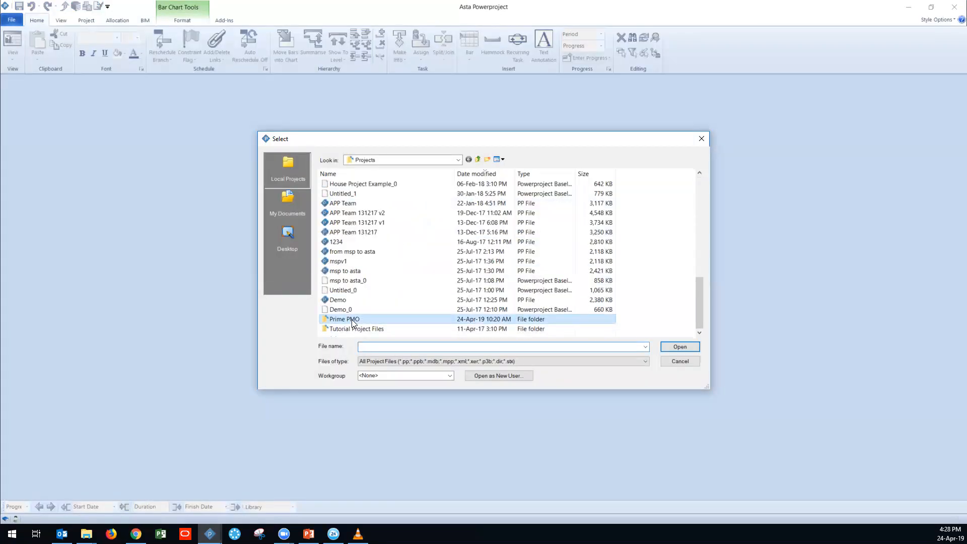
double_click(352, 319)
Step: Examine the three Hotel with searches files in their different formats and the project file types that can be opened
left_click(360, 204)
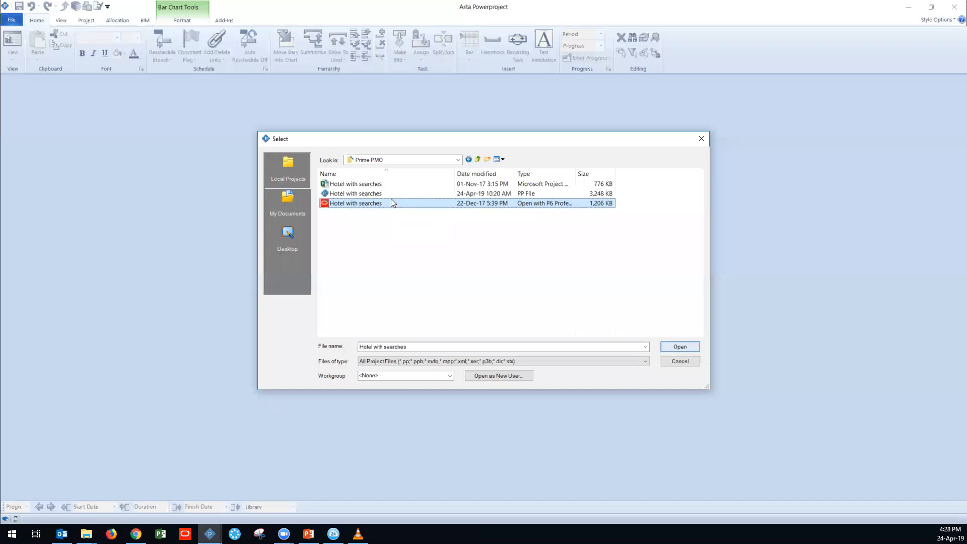
left_click(363, 193)
left_click(368, 185)
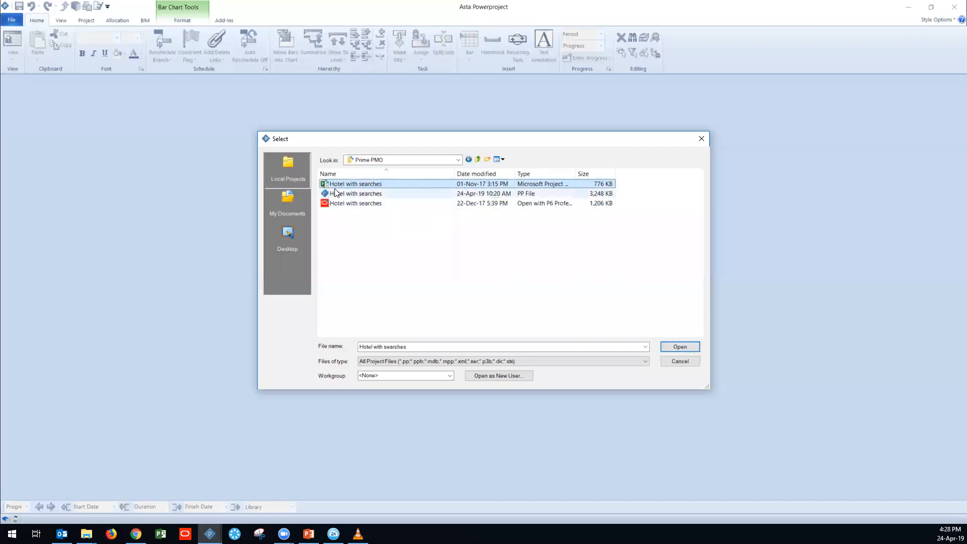
left_click(344, 203)
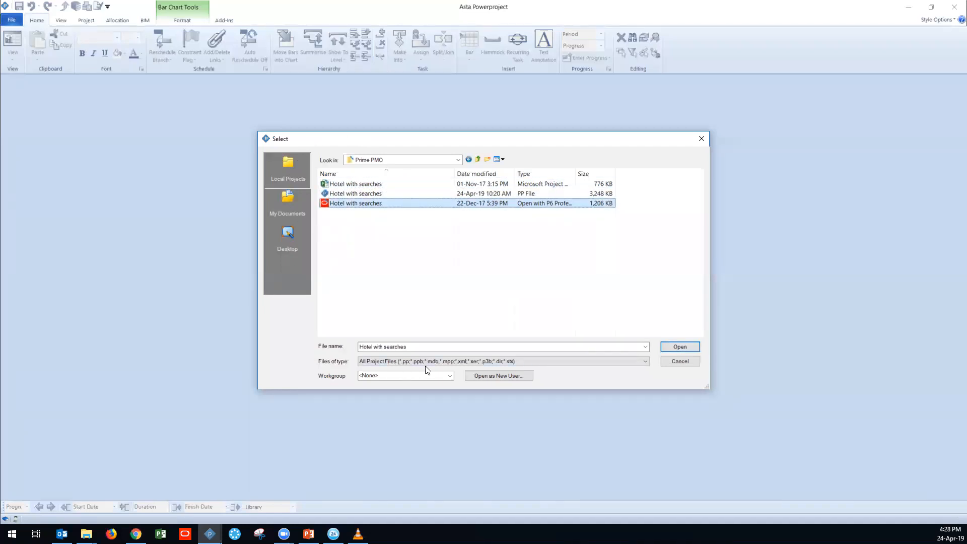
left_click(467, 364)
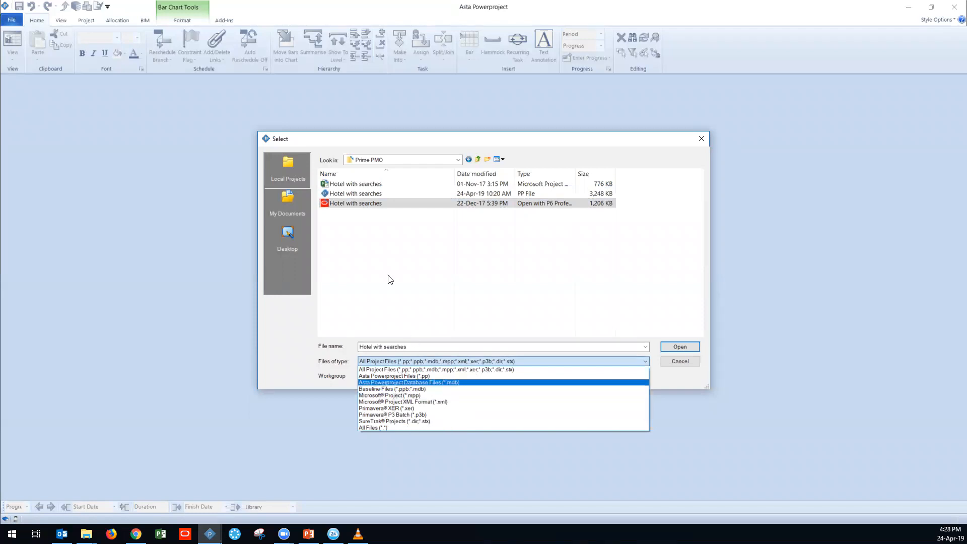
Step: Open the Primavera XER version of Hotel with searches and complete its import
left_click(349, 216)
left_click(680, 349)
left_click(494, 283)
left_click(493, 348)
left_click(489, 320)
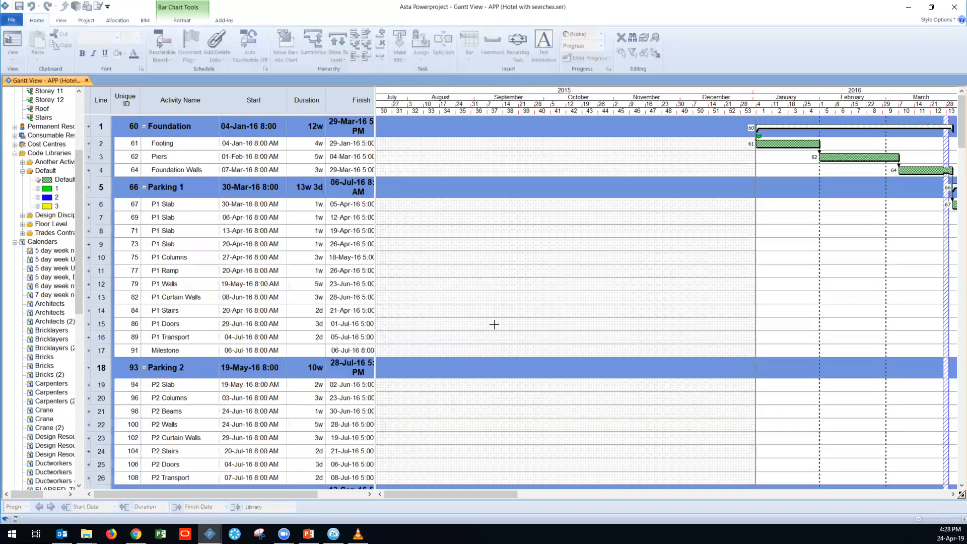
Step: Examine the imported hotel programme's task bars, permanent resources, code libraries and calendars
left_click_drag(505, 494, 575, 499)
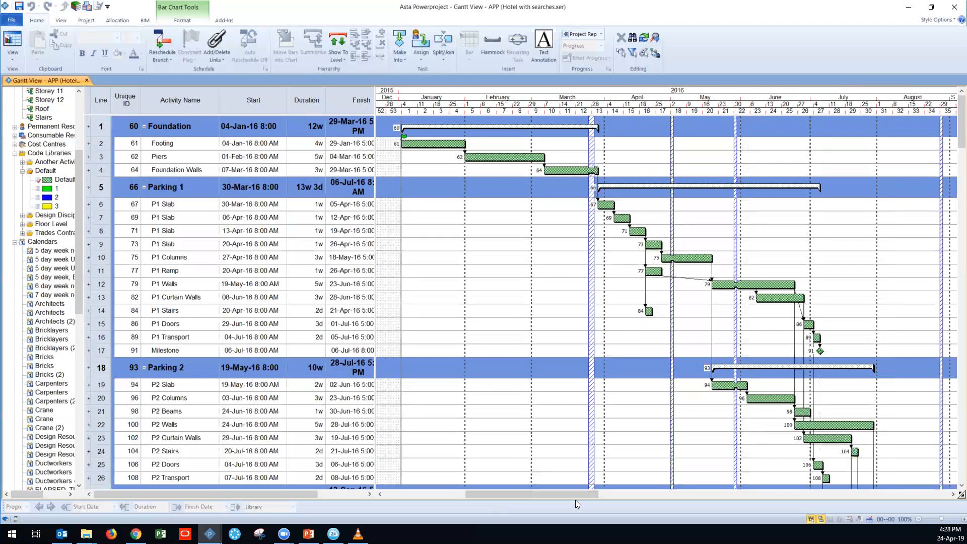
scroll(36, 285, "up", 5)
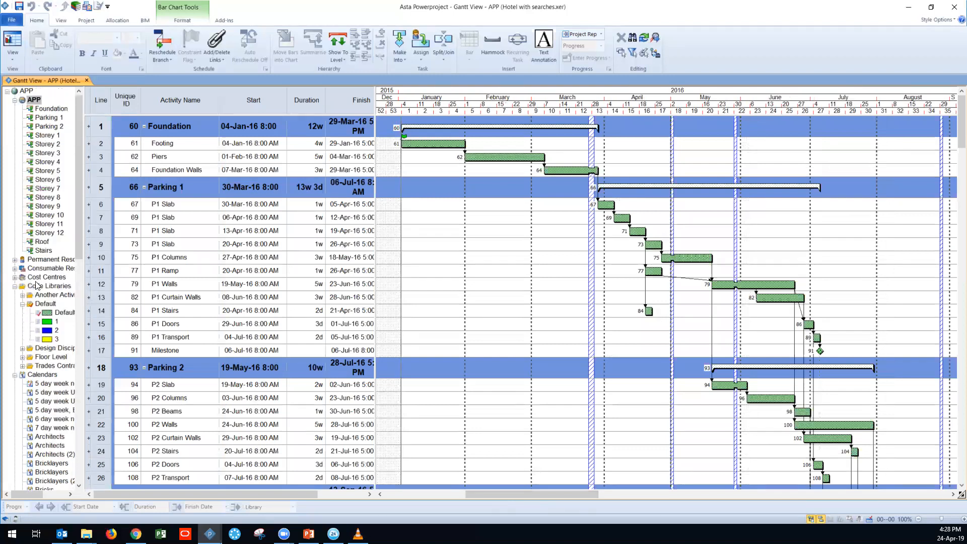
left_click(15, 375)
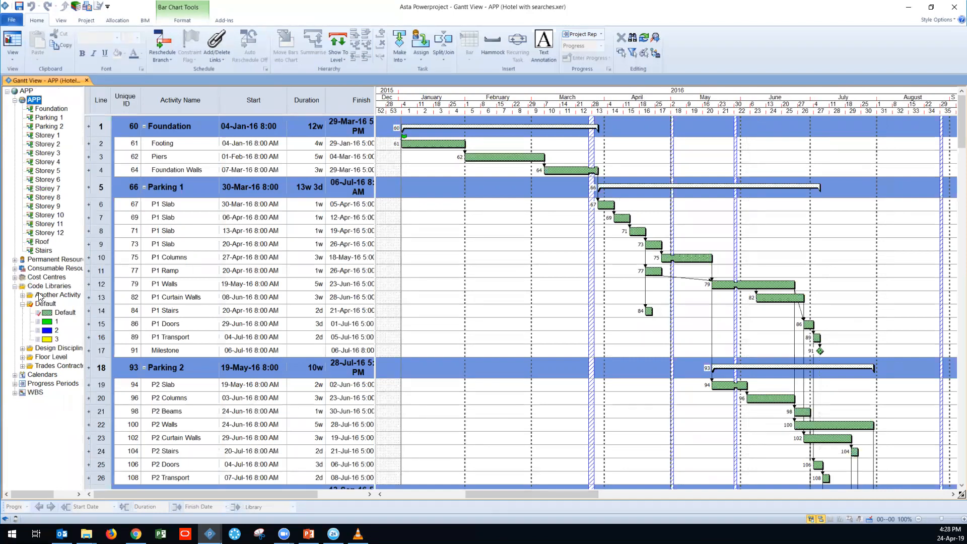
left_click(15, 259)
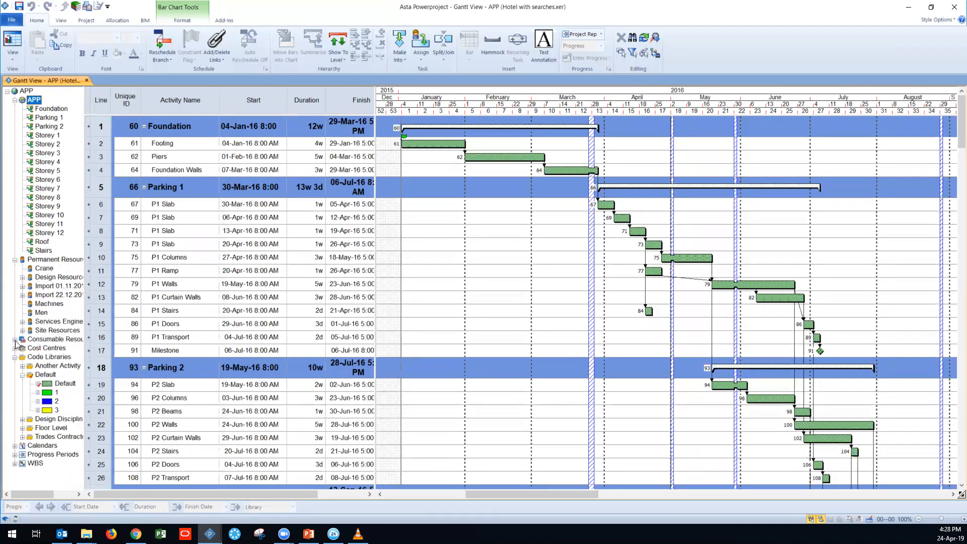
left_click(22, 436)
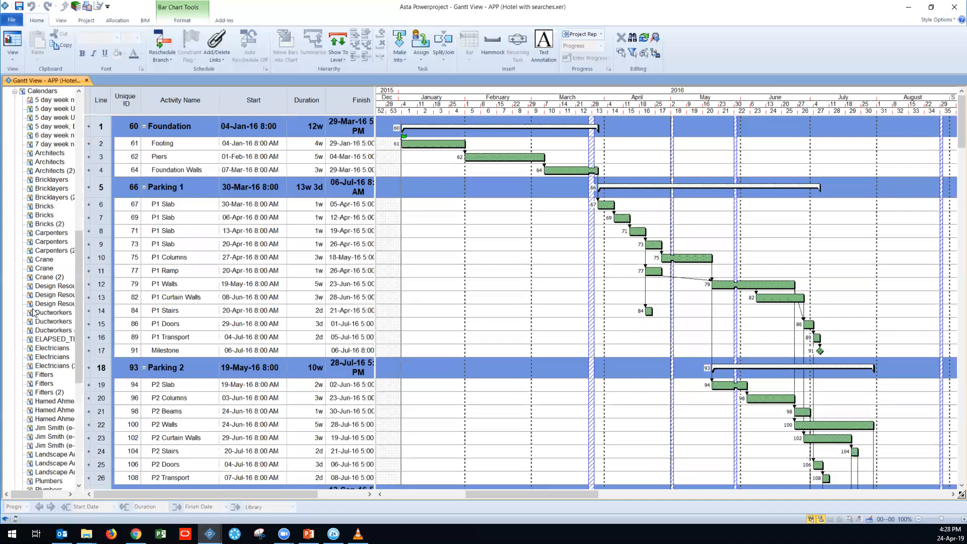
scroll(67, 349, "up", 14)
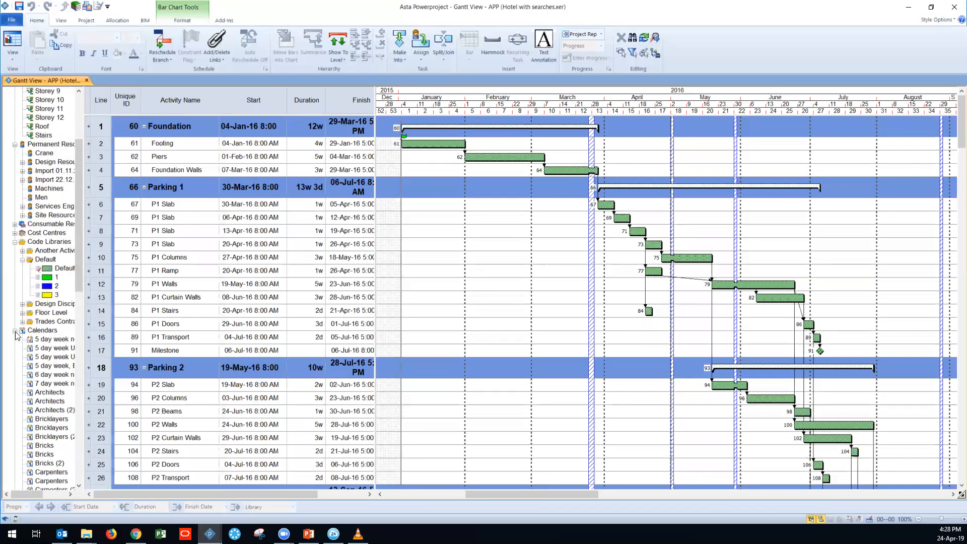
left_click(15, 330)
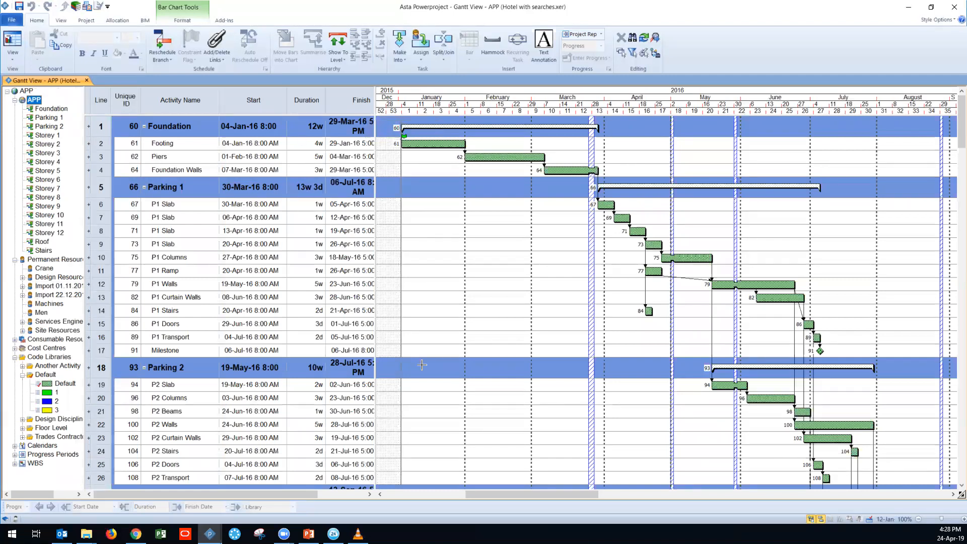
Step: Move the Duration column to after the Finish column in the task table
left_click(286, 98)
left_click_drag(287, 97, 370, 99)
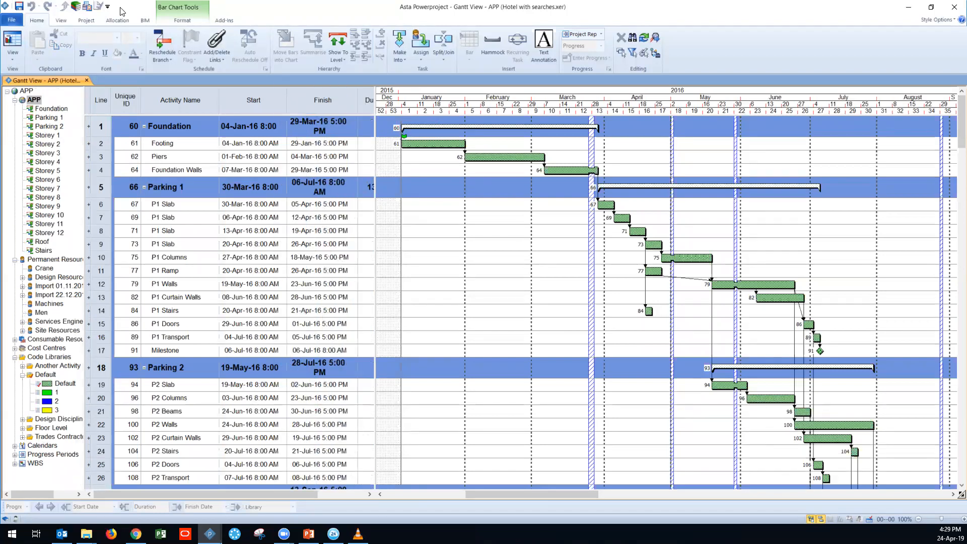
Step: Add the local IFC file ArboledaR1 from the Prime PMO folder to the model configuration and open the model
left_click(145, 20)
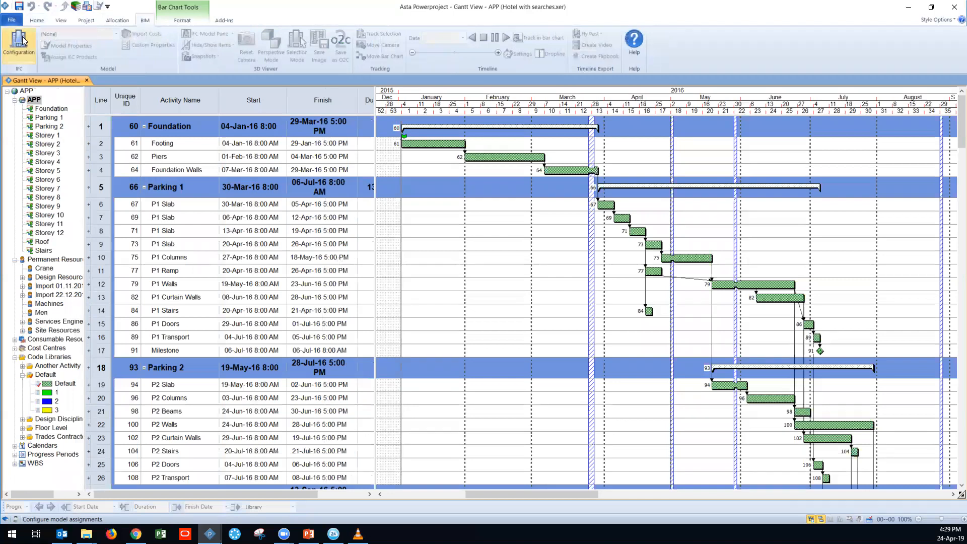
left_click(23, 41)
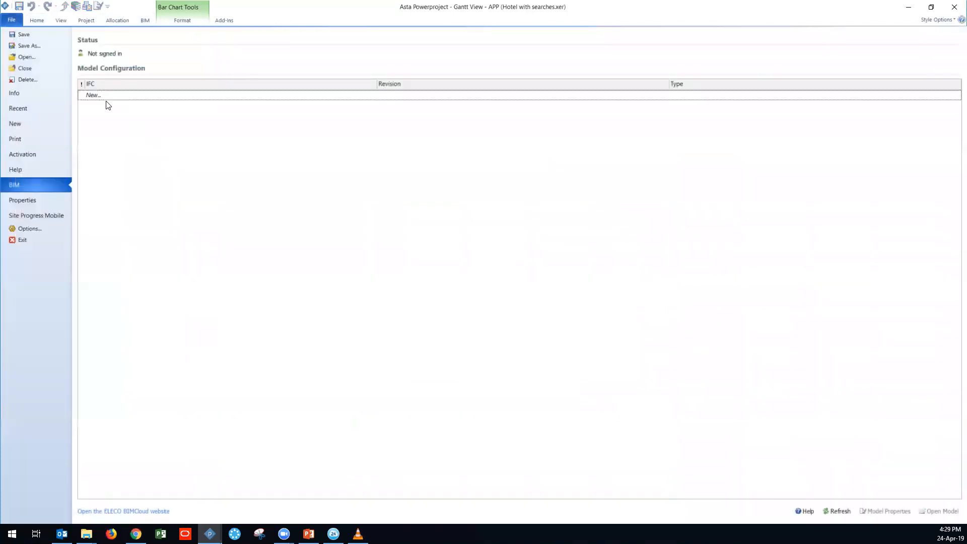
left_click(98, 96)
left_click(109, 104)
left_click(327, 227)
left_click(380, 222)
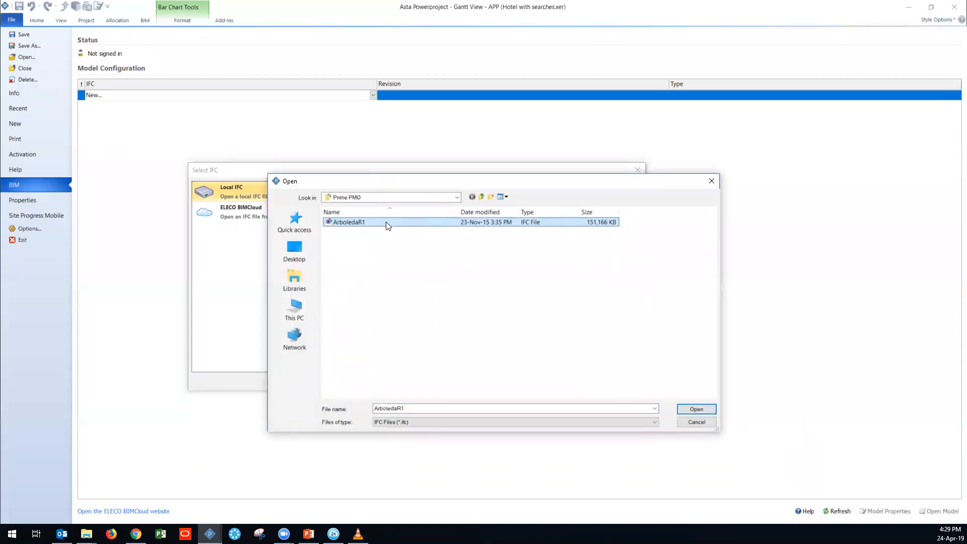
left_click(692, 409)
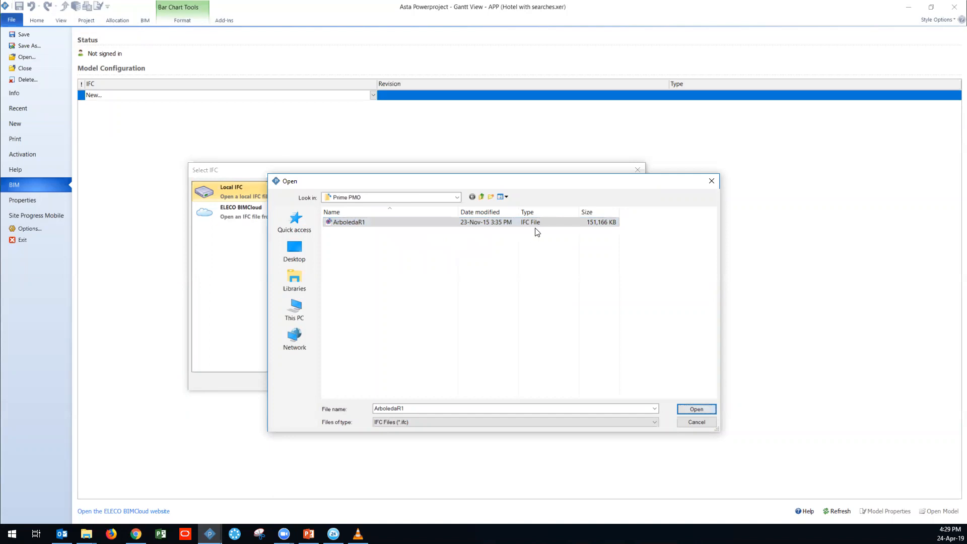
left_click(695, 408)
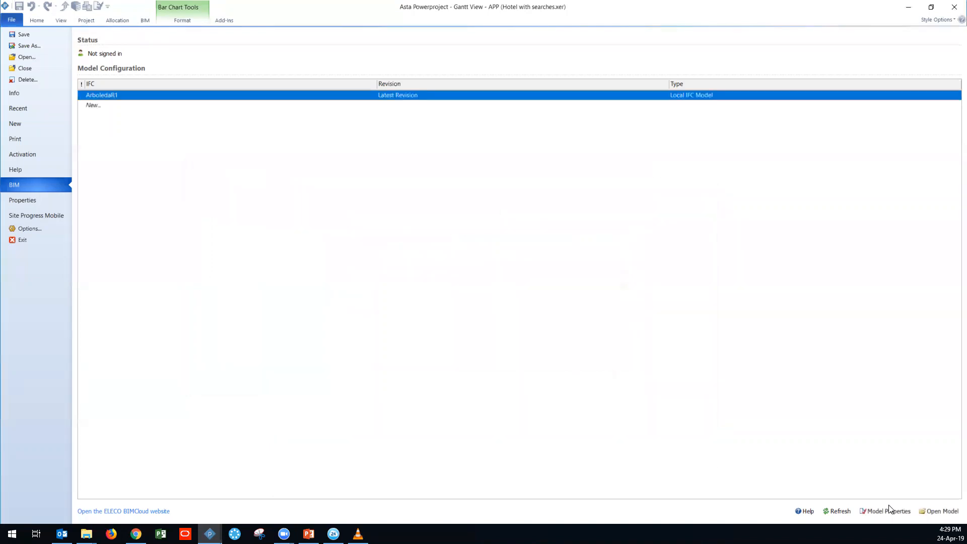
left_click(938, 511)
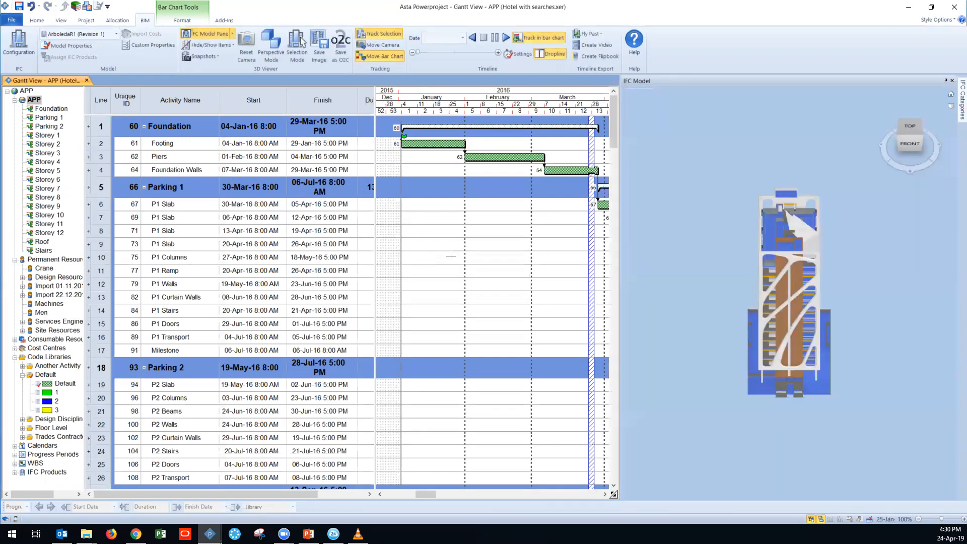
Step: Examine the ArboledaR1 model's properties and its list of managed revisions, and close both without changes
left_click_drag(737, 362, 657, 354)
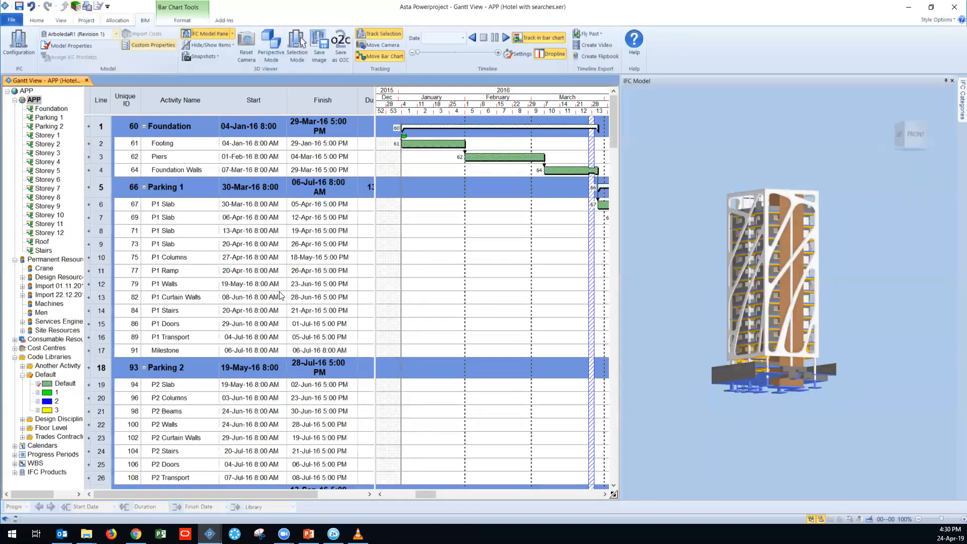
left_click(145, 24)
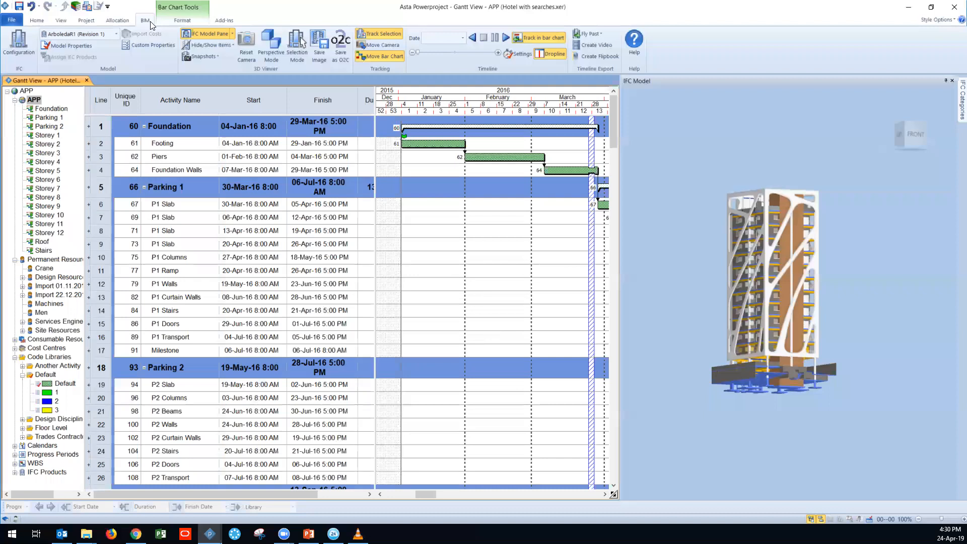
left_click(63, 45)
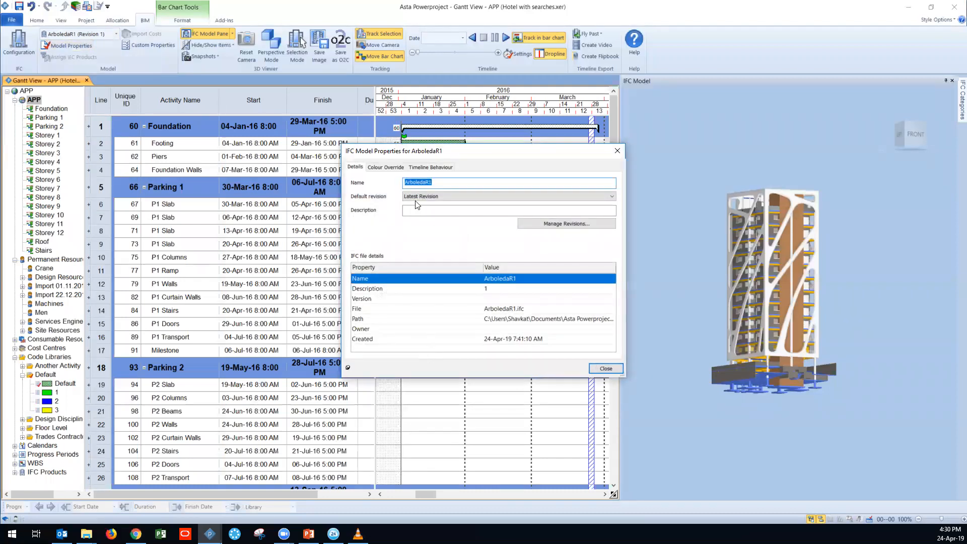
left_click_drag(491, 151, 440, 152)
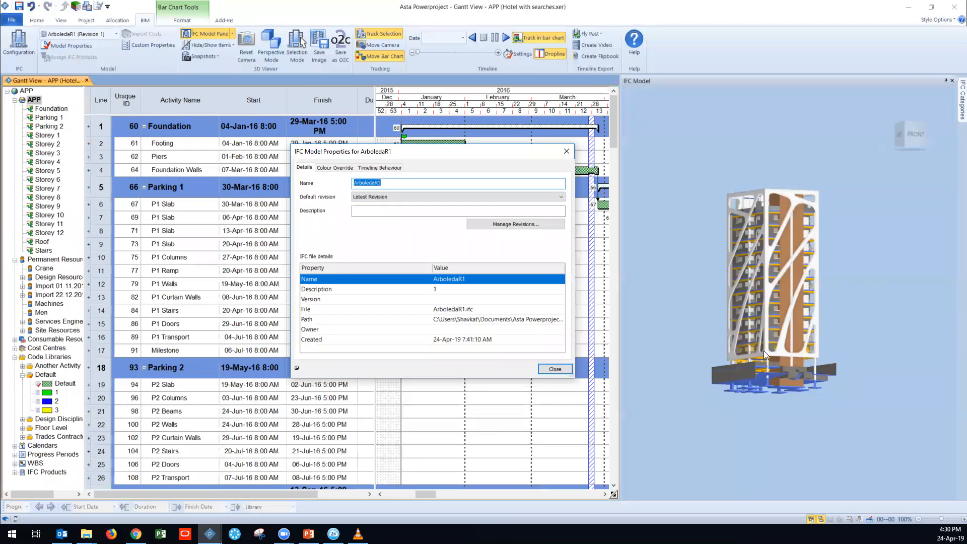
left_click(511, 226)
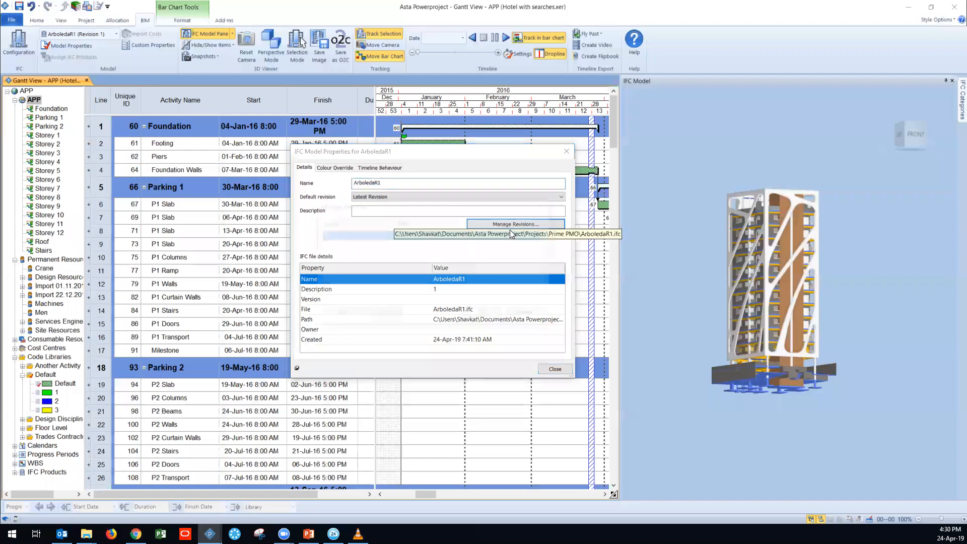
left_click_drag(367, 204, 334, 229)
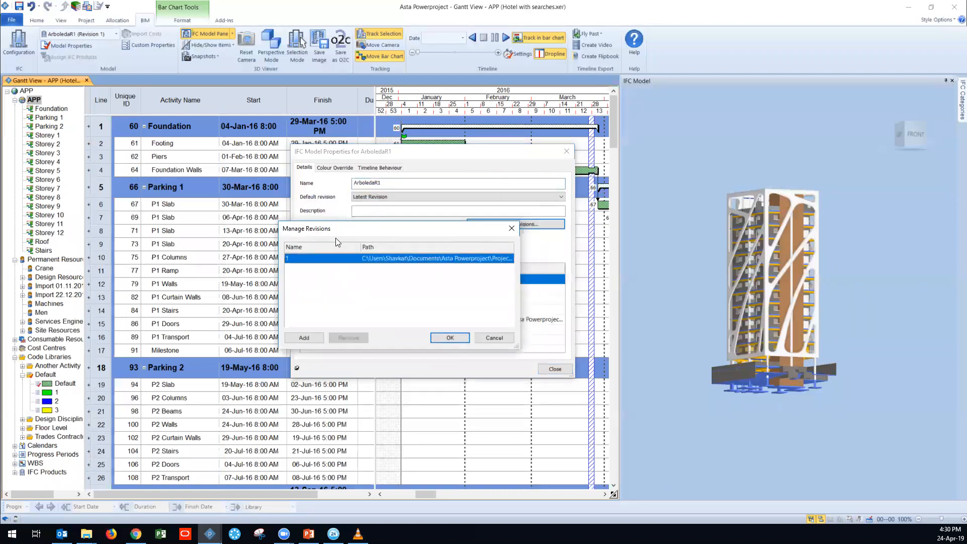
left_click(512, 228)
left_click(567, 153)
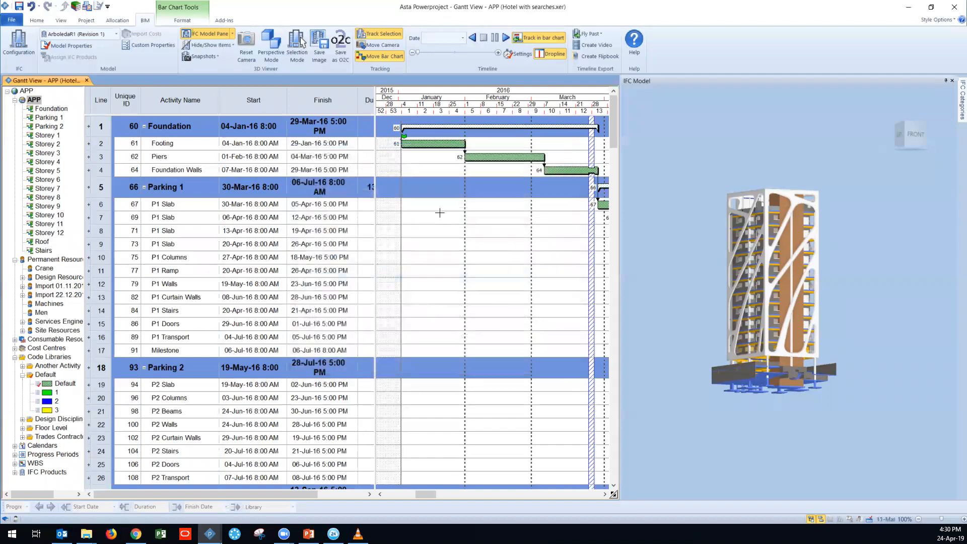
Step: Assign a group of foundation footings from the 3D model to the Footing task and turn on Unscheduled Product Mode
scroll(757, 384, "up", 5)
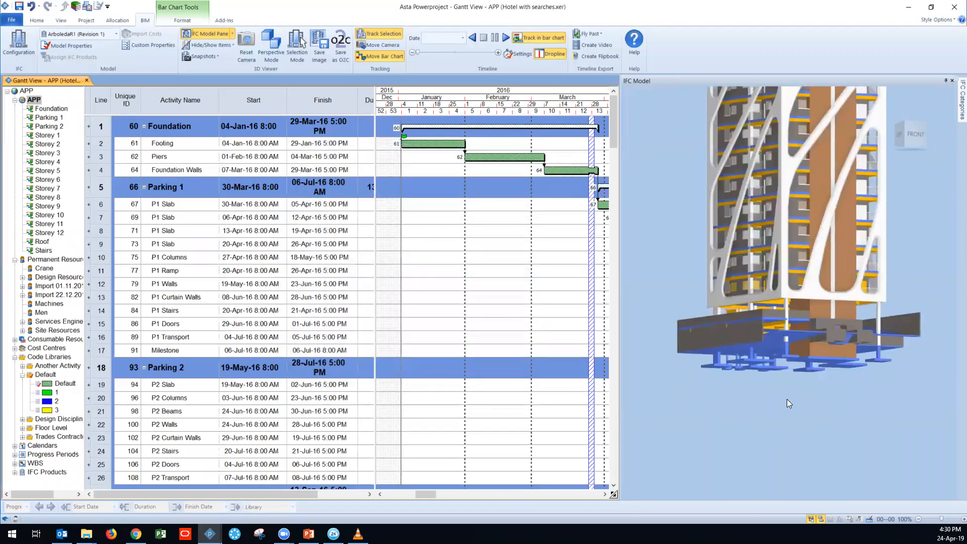
left_click_drag(805, 375, 753, 353)
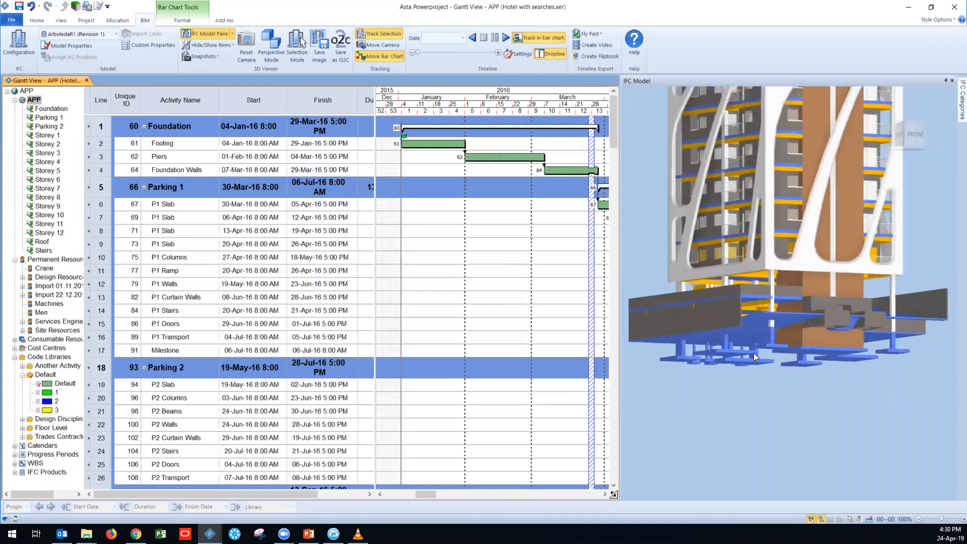
left_click_drag(698, 388, 721, 378)
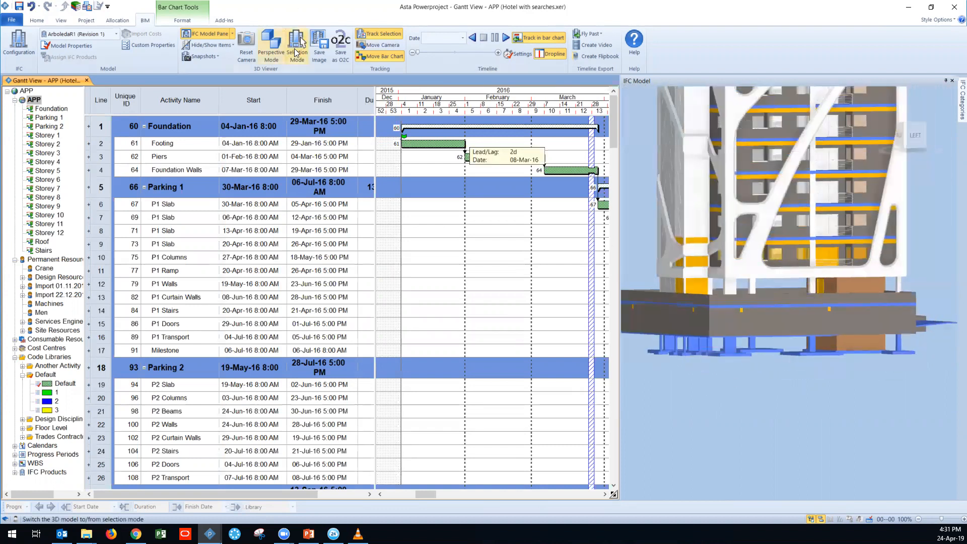
left_click(296, 42)
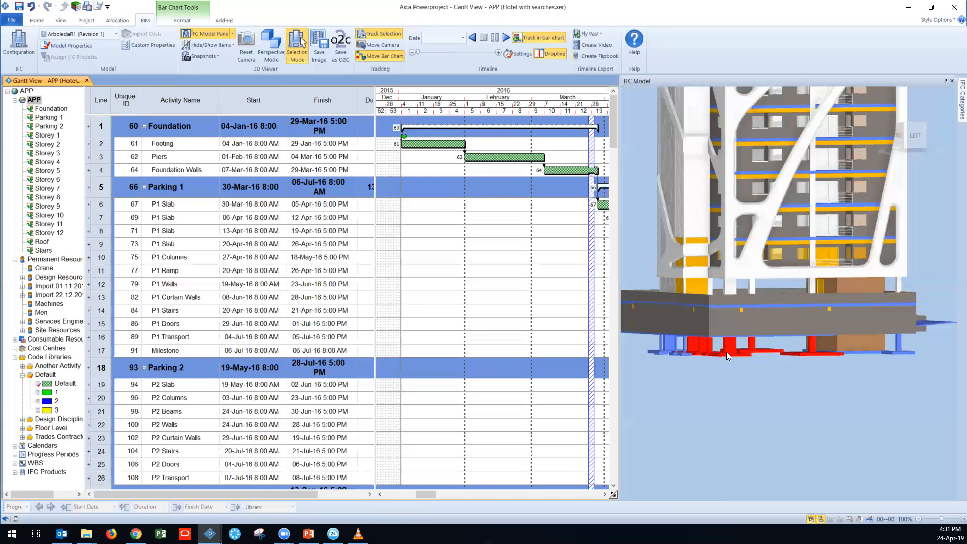
left_click_drag(726, 352, 423, 144)
left_click(224, 46)
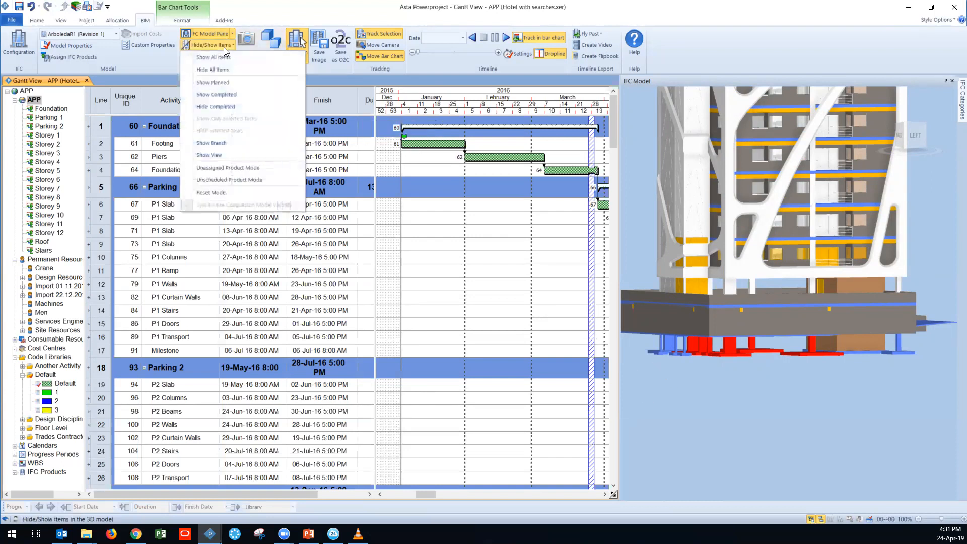
left_click(250, 179)
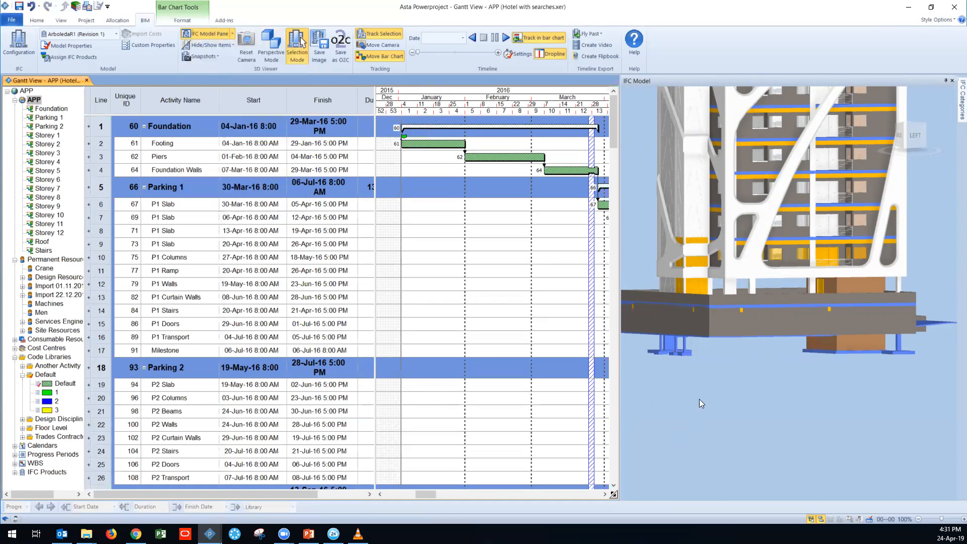
Step: Select the three remaining footings at the near corner under the parking slab and add them to the Footing task's IFC product selection
middle_click_drag(717, 375, 735, 350)
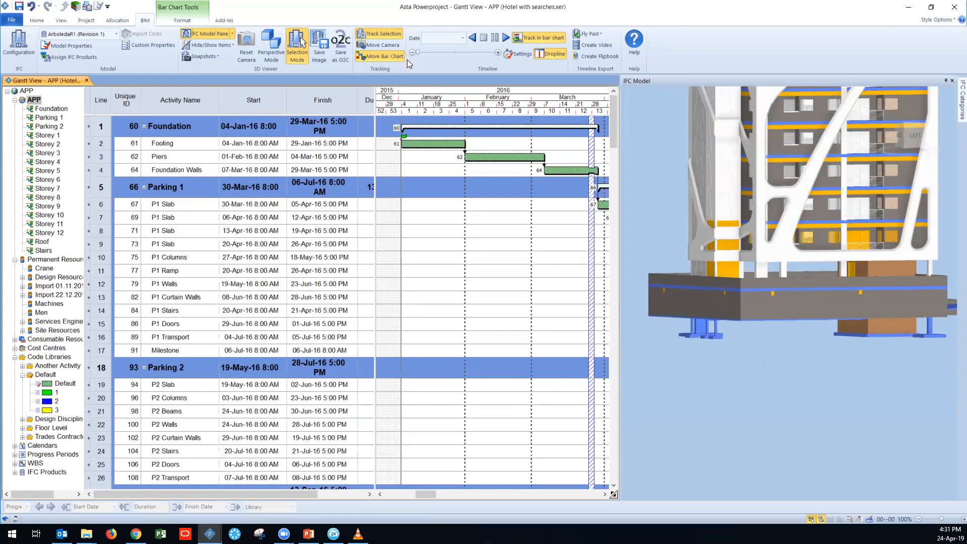
left_click_drag(744, 335, 756, 370)
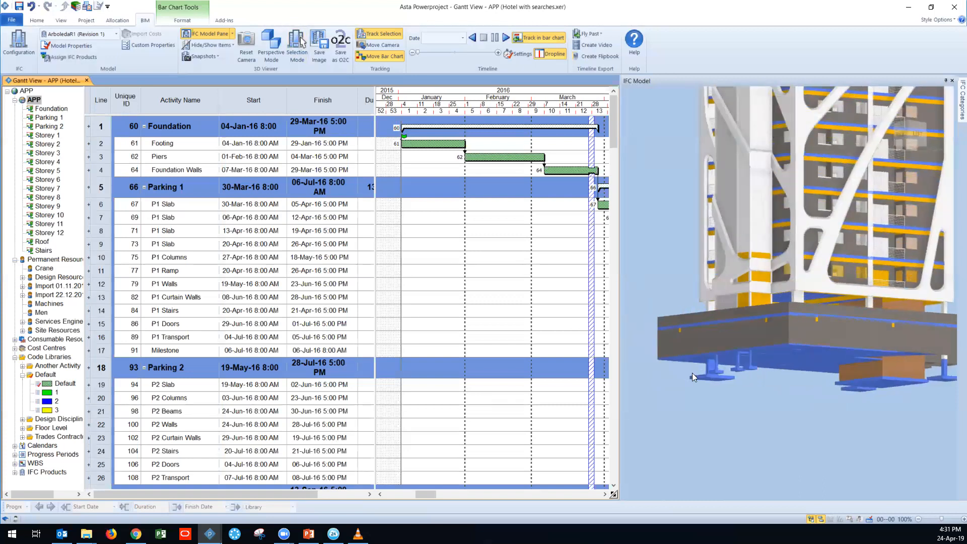
left_click_drag(693, 373, 775, 380)
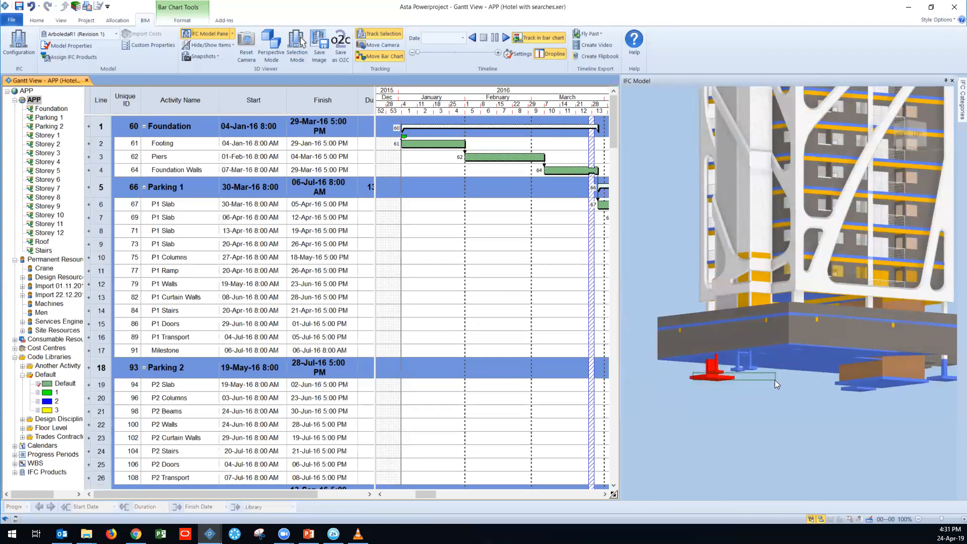
left_click(738, 368)
left_click(297, 47)
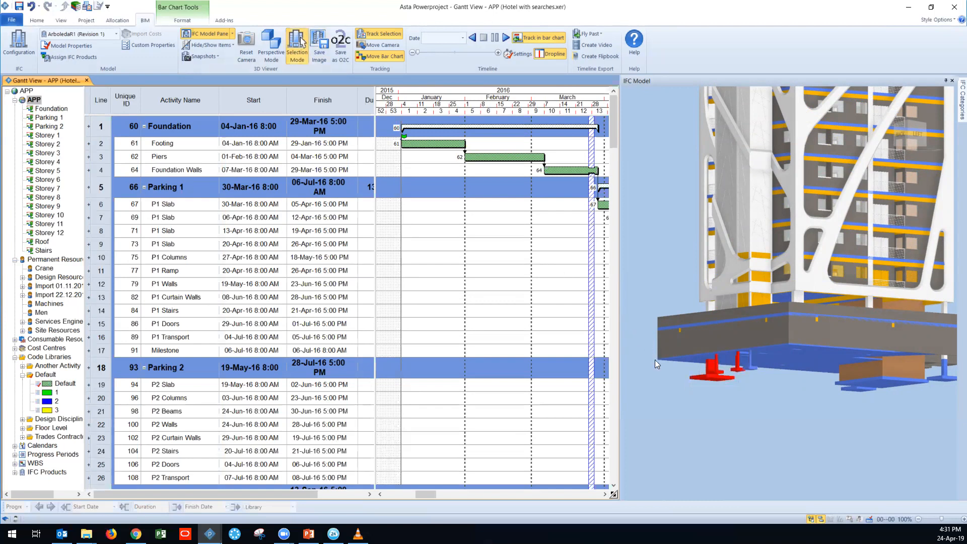
left_click_drag(694, 367, 742, 385)
left_click_drag(702, 369, 446, 146)
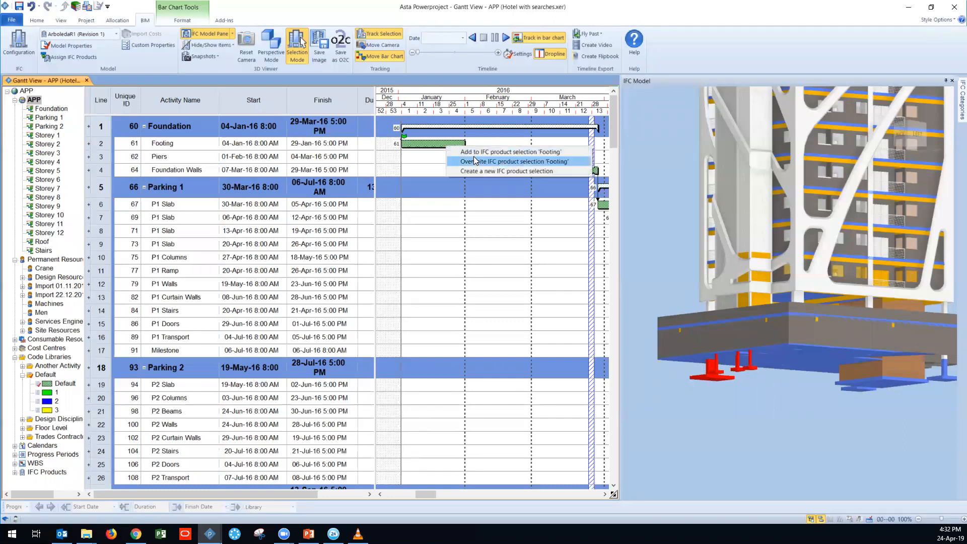
left_click(510, 151)
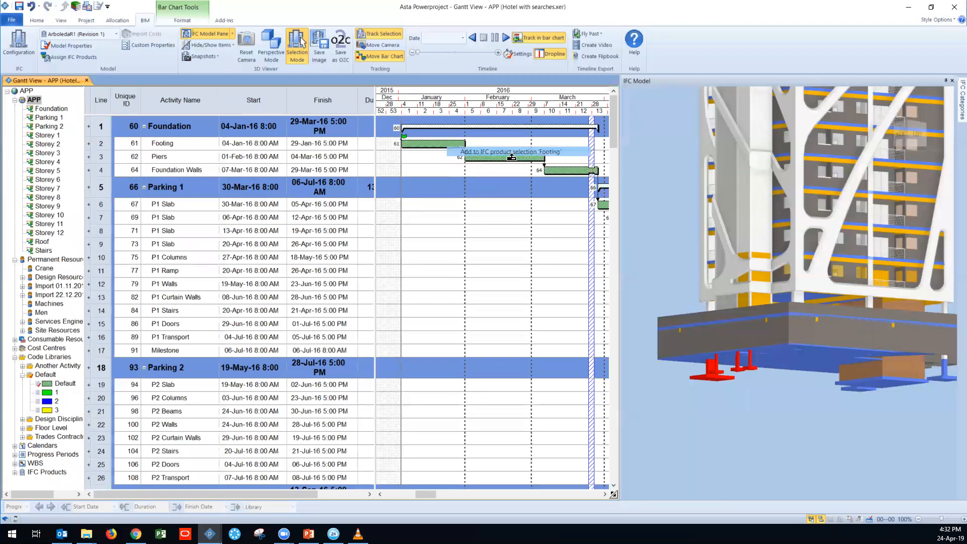
Step: Add the two remaining isolated footings on either side of the brown core to the Footing task's IFC product selection
left_click_drag(774, 415, 803, 383)
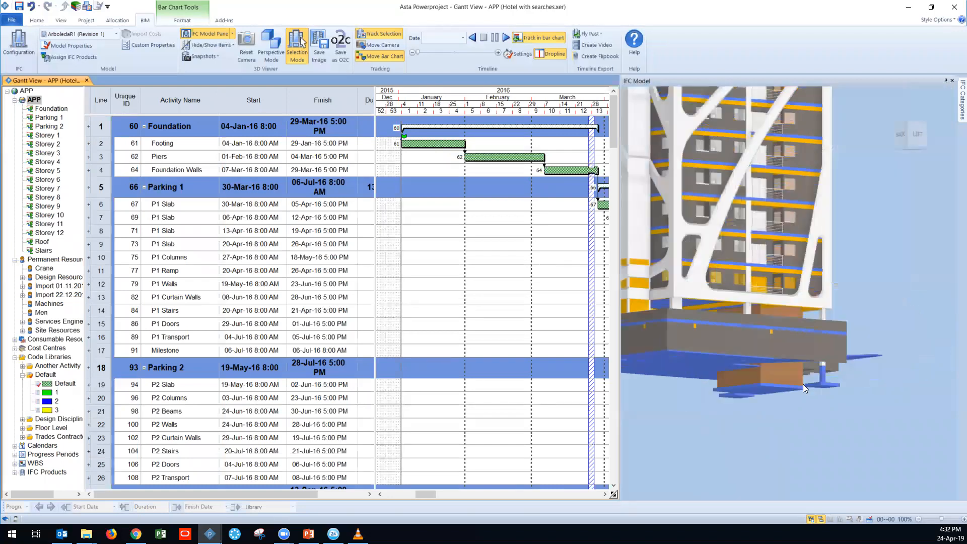
left_click(816, 385)
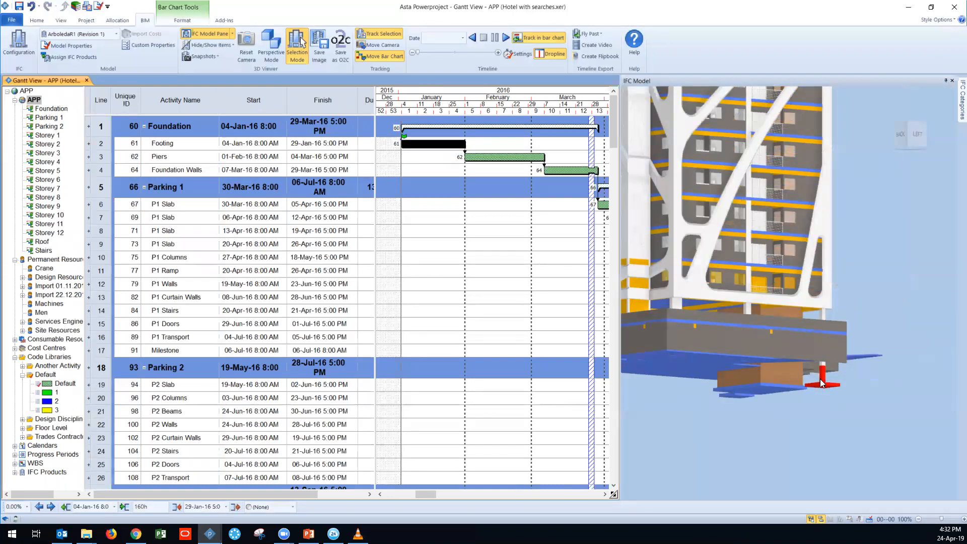
right_click(422, 144)
left_click(510, 151)
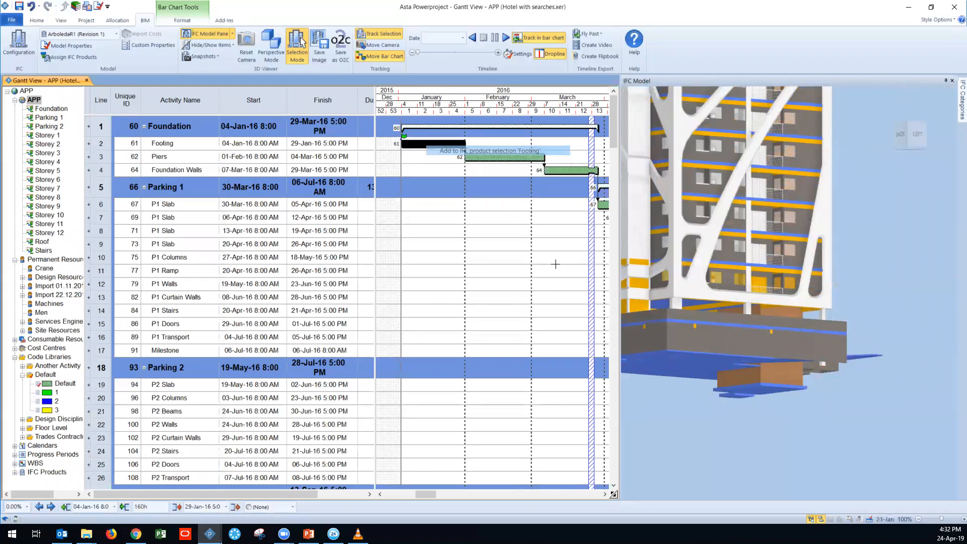
left_click(297, 45)
mouse_move(753, 397)
left_mouse_down()
mouse_move(752, 418)
mouse_move(728, 419)
mouse_move(736, 405)
left_mouse_up()
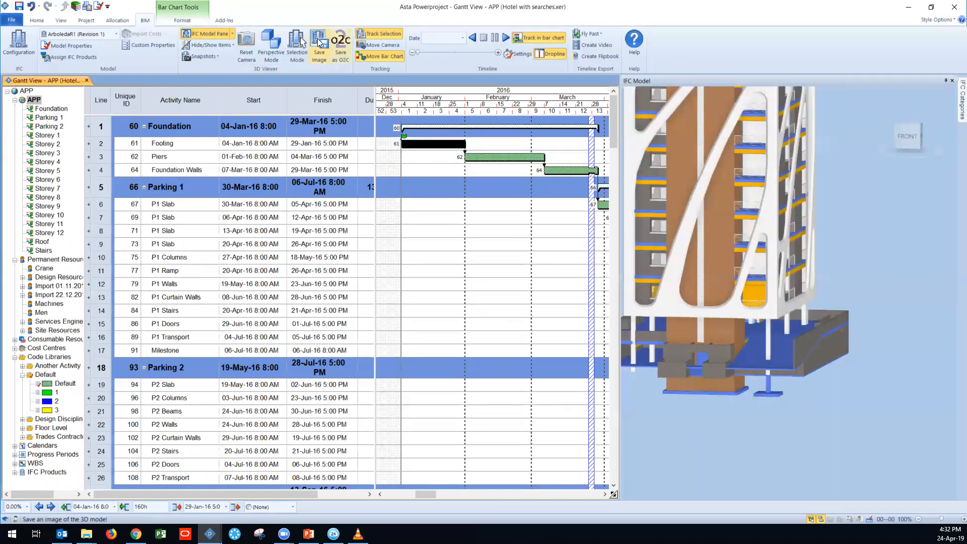
left_click(298, 45)
left_click_drag(768, 389, 443, 147)
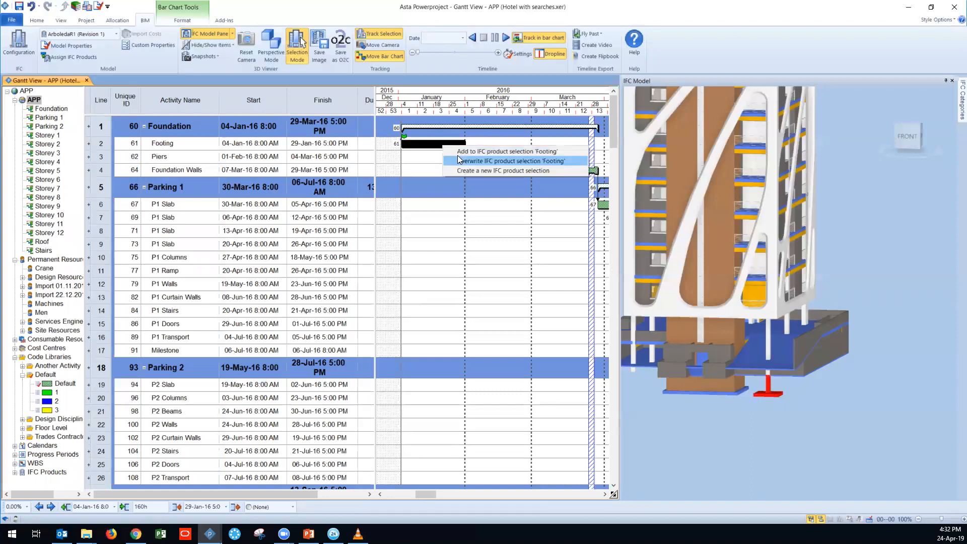
left_click(458, 159)
left_click_drag(704, 417, 747, 386)
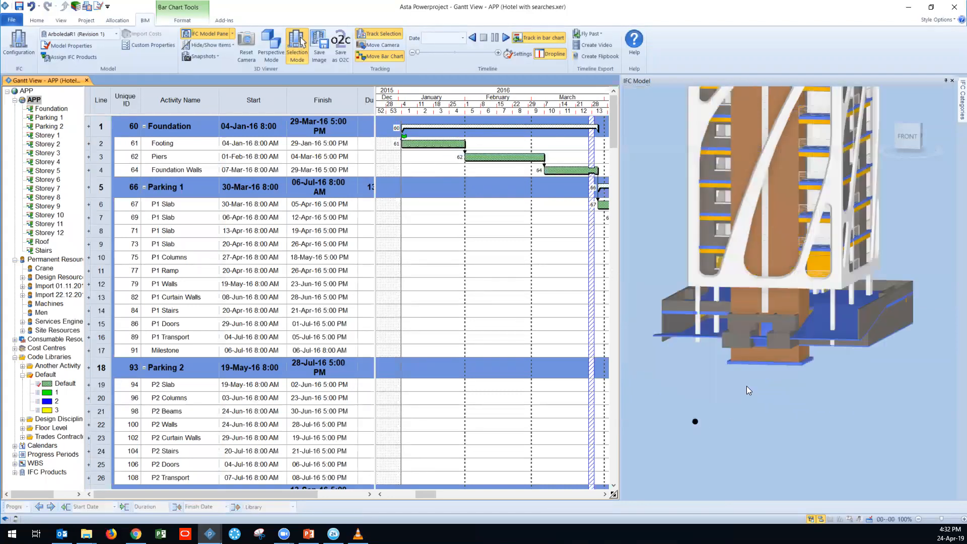
Step: Show only the Footing task's products in the 3D model and view them from above
left_click(104, 142)
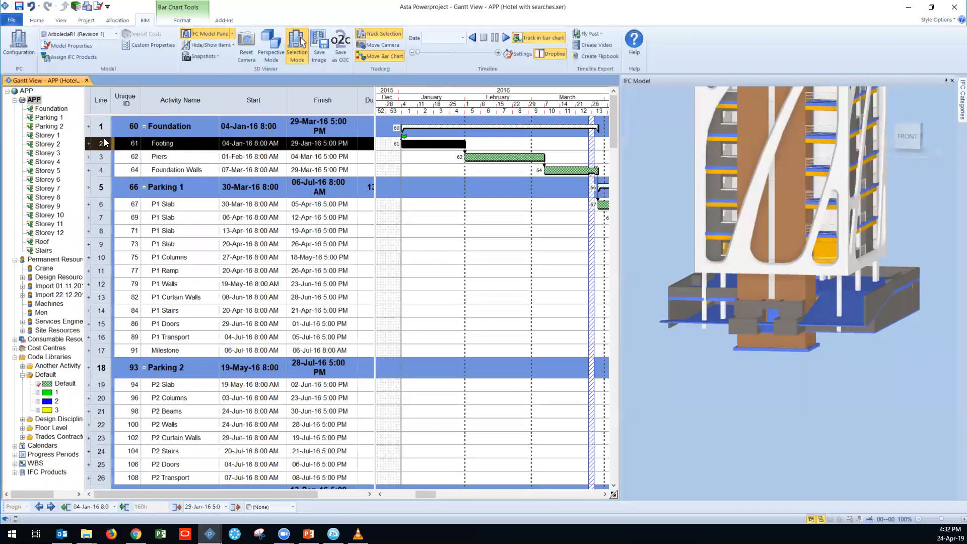
left_click(218, 45)
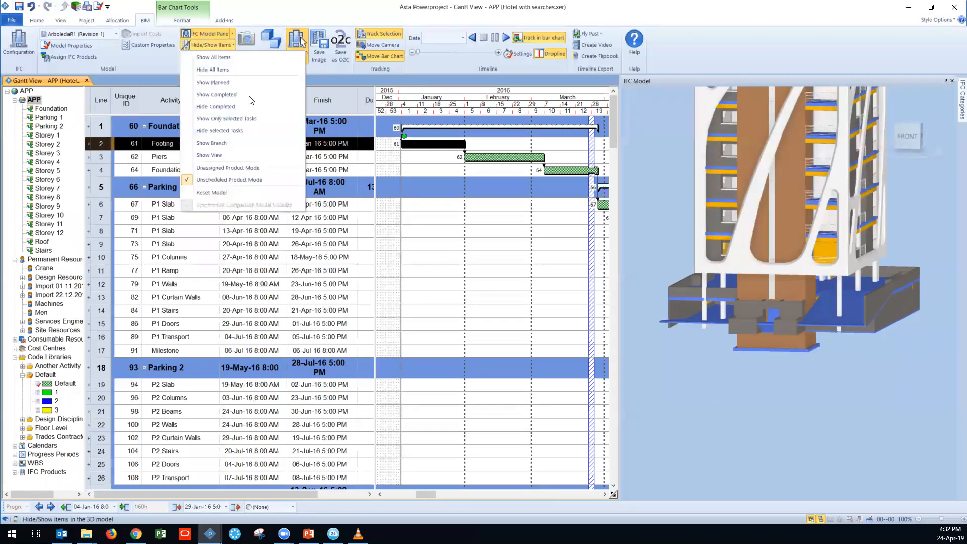
left_click(247, 121)
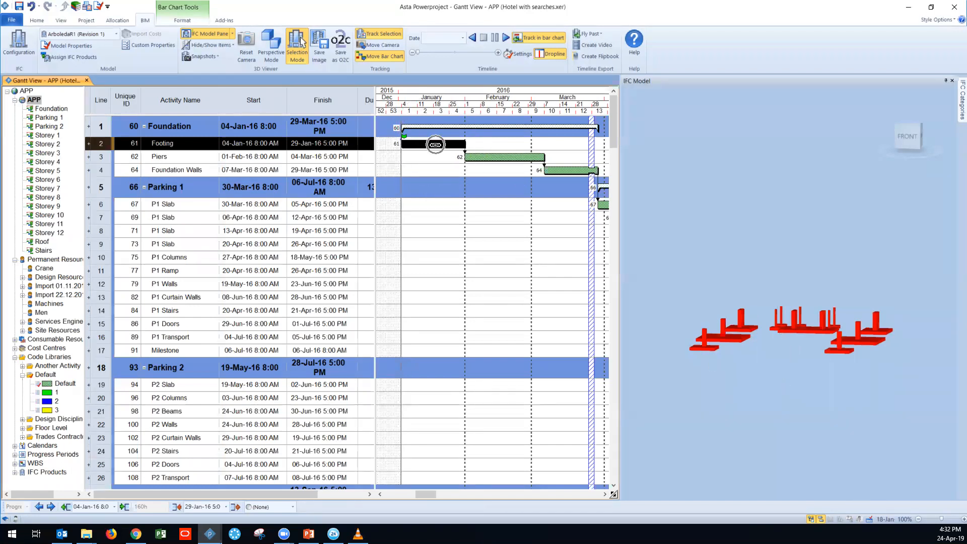
left_click(300, 46)
middle_click_drag(765, 366, 772, 375)
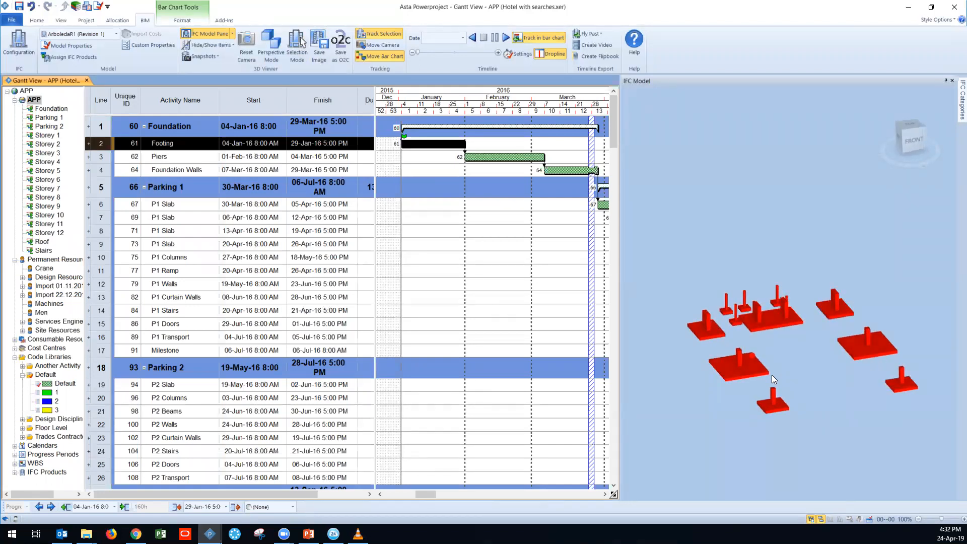
Step: Set sequential product build orders from 1 for the Footing task's products
right_click(744, 363)
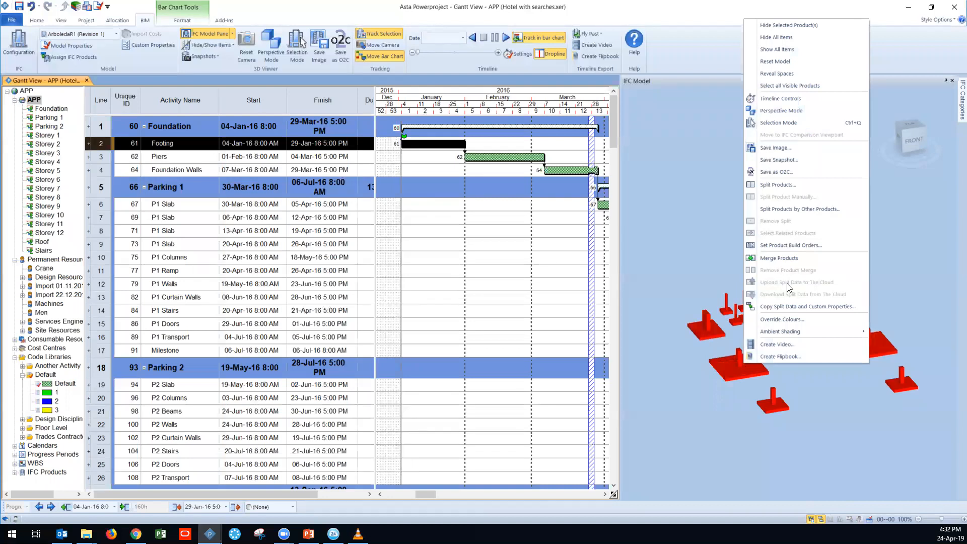
left_click(811, 245)
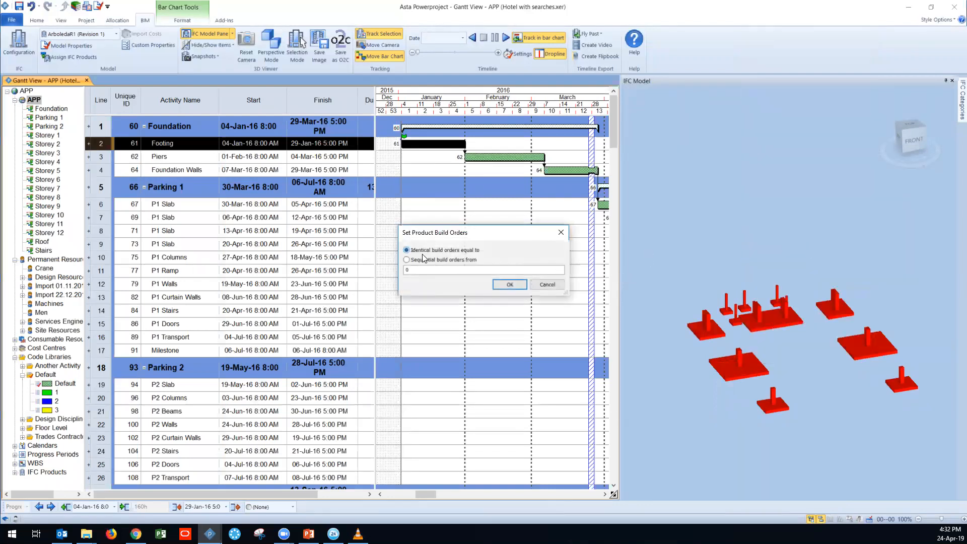
left_click(378, 254)
type("1")
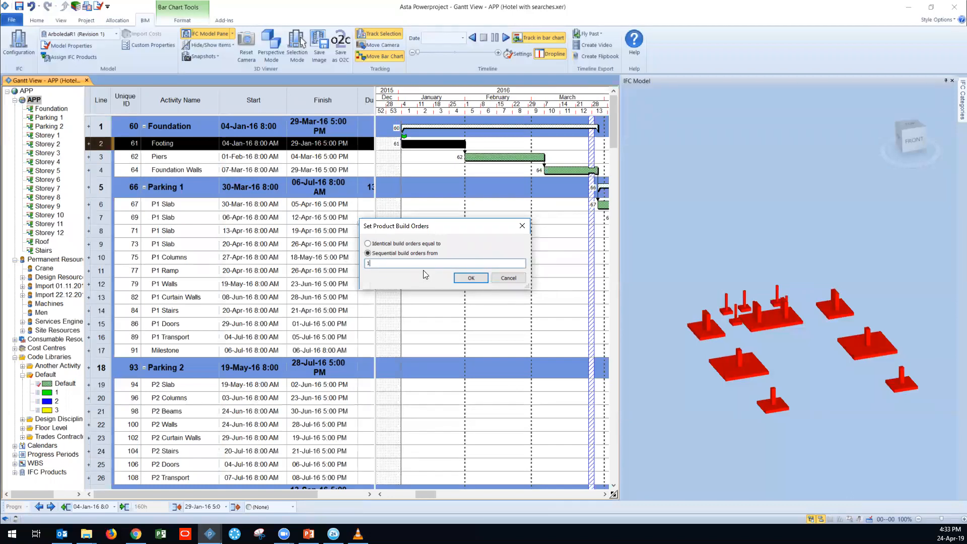
left_click(462, 278)
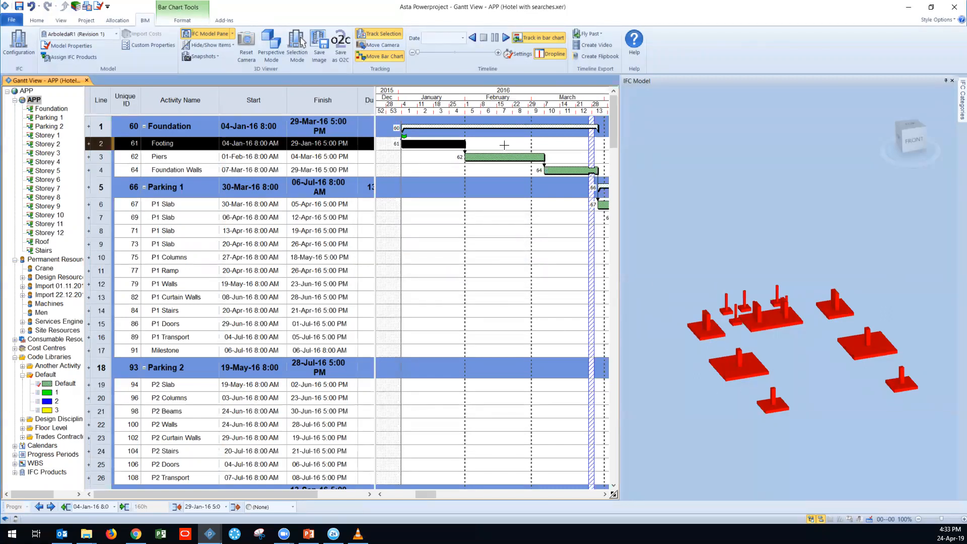
Step: Play the footing construction timeline, pause it, return to the project start and advance the date in small increments
left_click(506, 38)
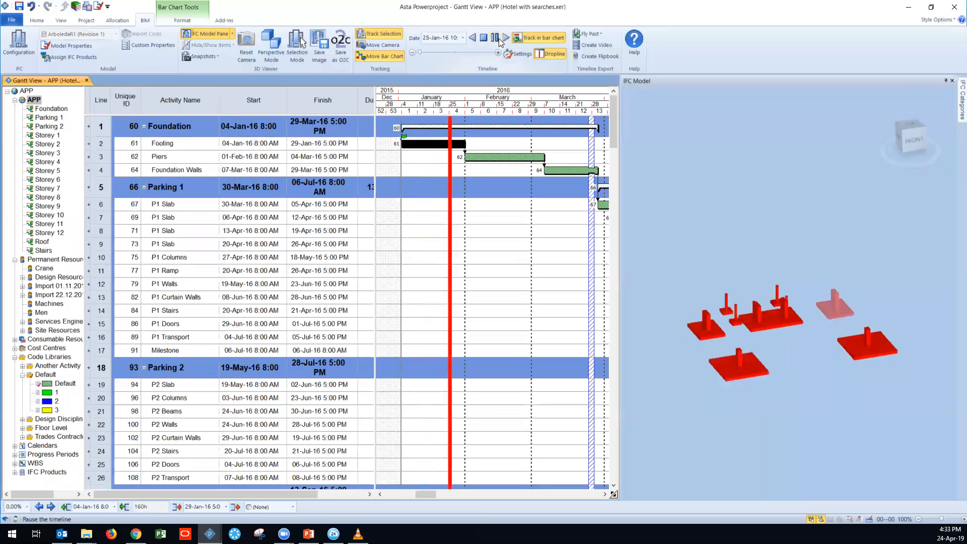
left_click(498, 38)
left_click(413, 54)
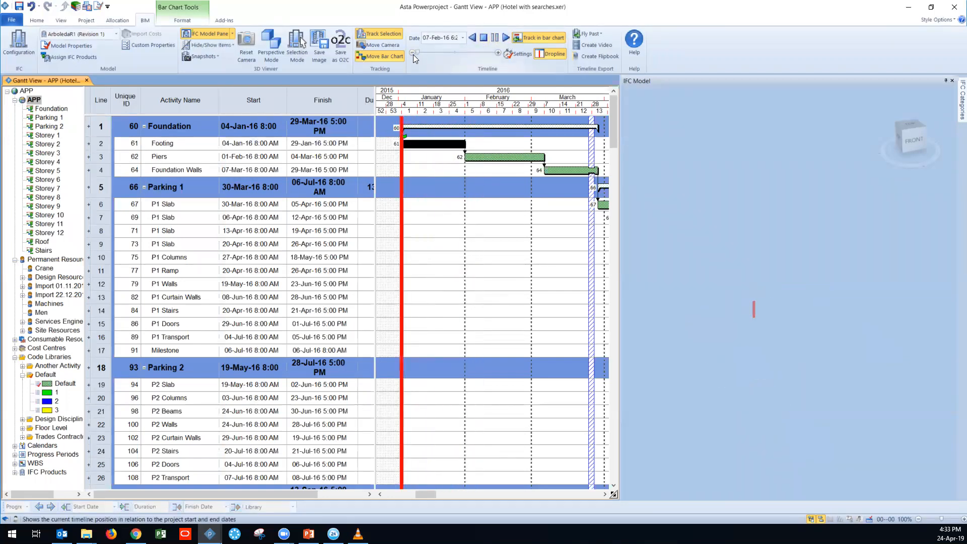
left_click(497, 53)
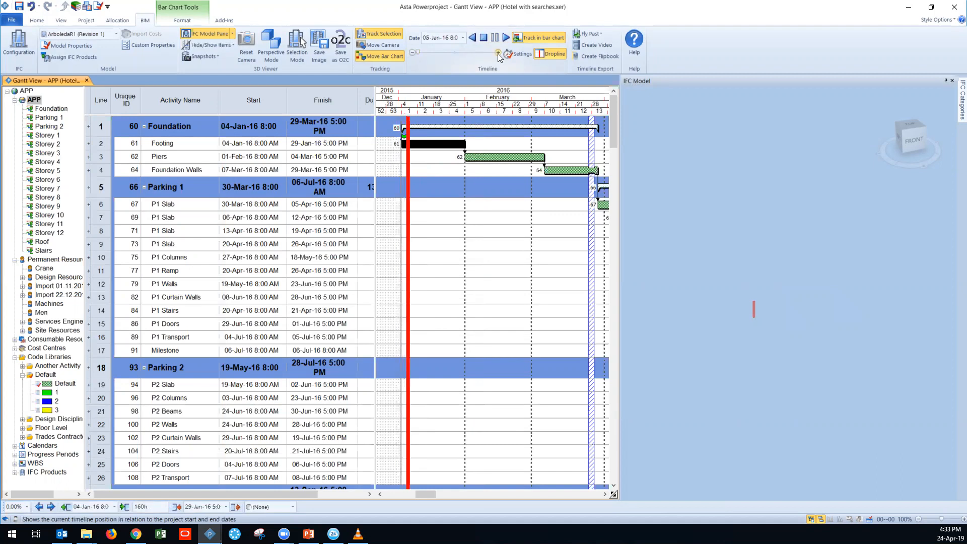
left_click(497, 53)
left_click(498, 53)
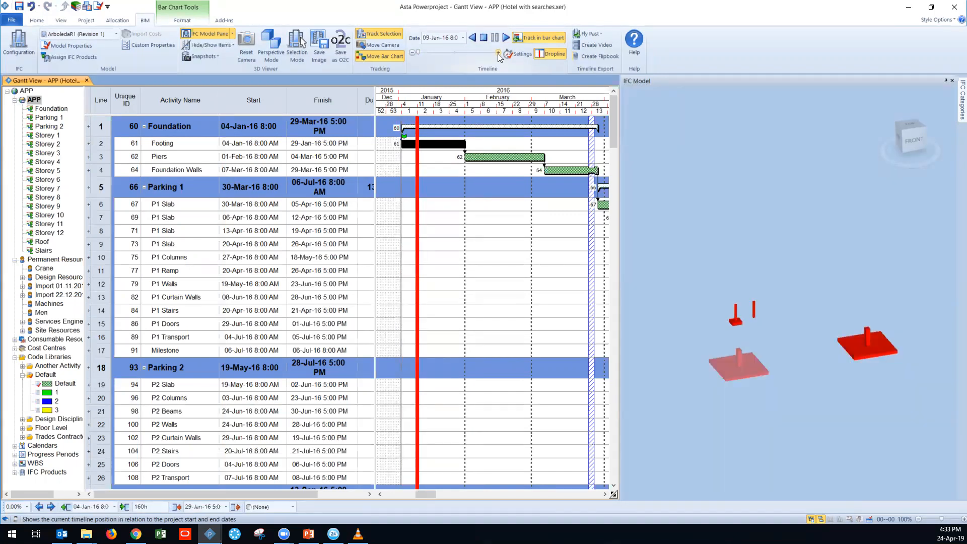
Step: Advance the timeline in small increments to 31-Jan-16 to simulate the Footing task, and stop the timeline
left_click(498, 53)
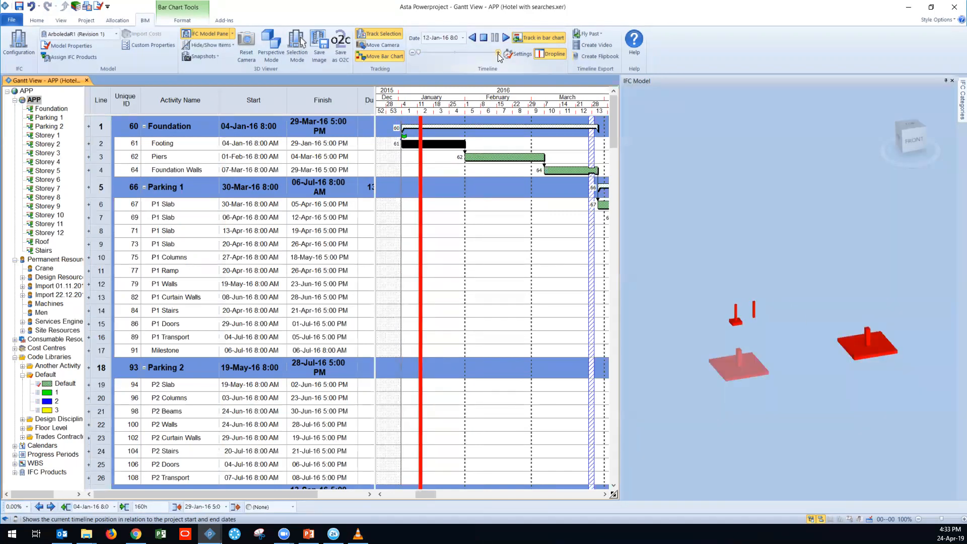
left_click(498, 53)
left_click(498, 53)
left_click(498, 53)
left_click(498, 53)
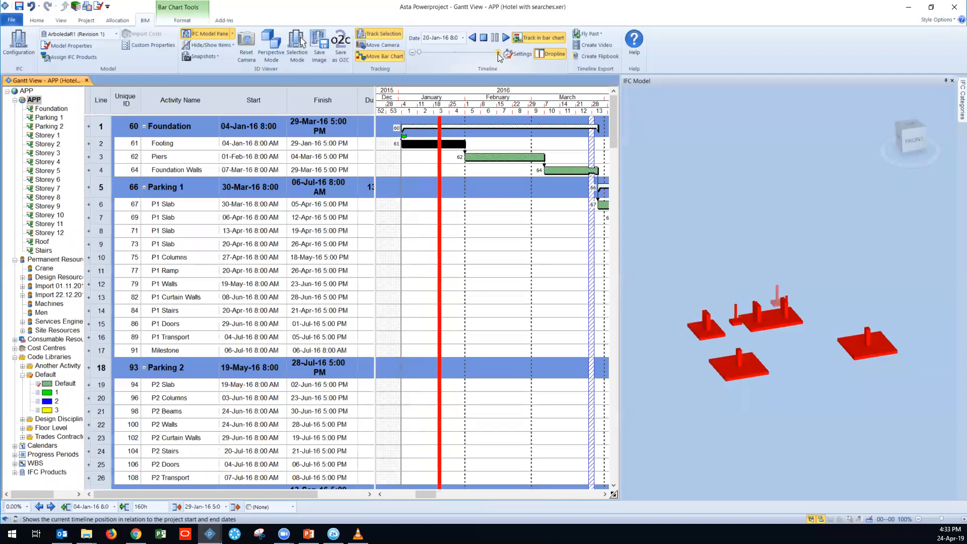
left_click(497, 53)
left_click(498, 53)
left_click(497, 53)
left_click(498, 53)
left_click(498, 53)
left_click(498, 53)
left_click(498, 53)
left_click(498, 53)
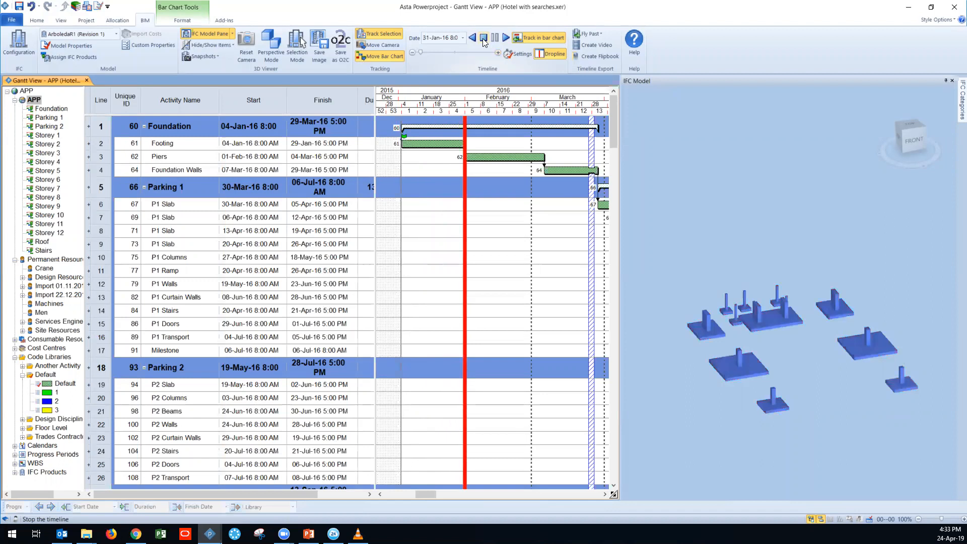
left_click(484, 38)
Step: Switch the 3D model to Unscheduled Product Mode and look at the building's foundation level
middle_click_drag(707, 372, 704, 365)
left_click_drag(704, 364, 706, 359)
left_click(211, 45)
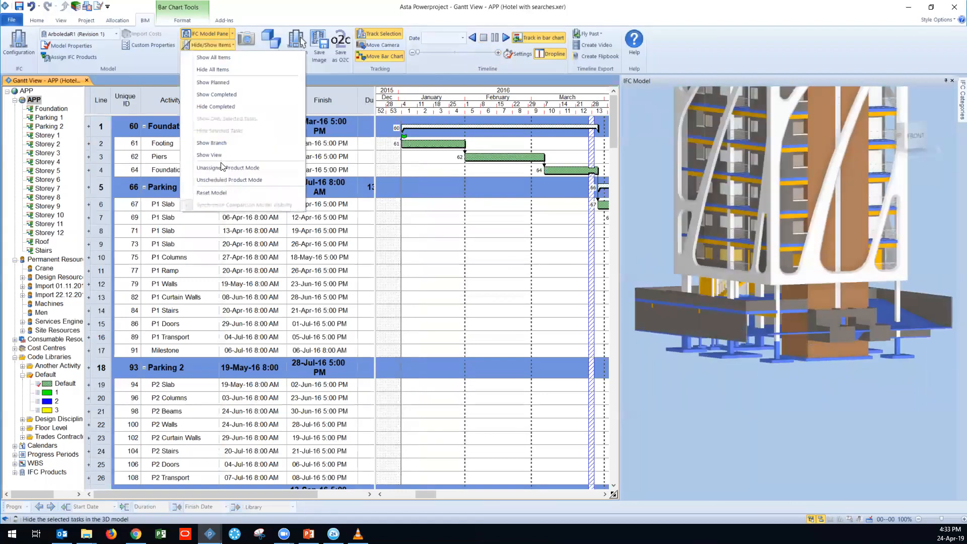
left_click(226, 179)
Step: Assign the base slab beneath the brown core to the Piers task and the lowest core walls to the Foundation Walls task
middle_click_drag(753, 387, 748, 372)
left_click_drag(748, 373, 788, 341)
left_click(795, 329)
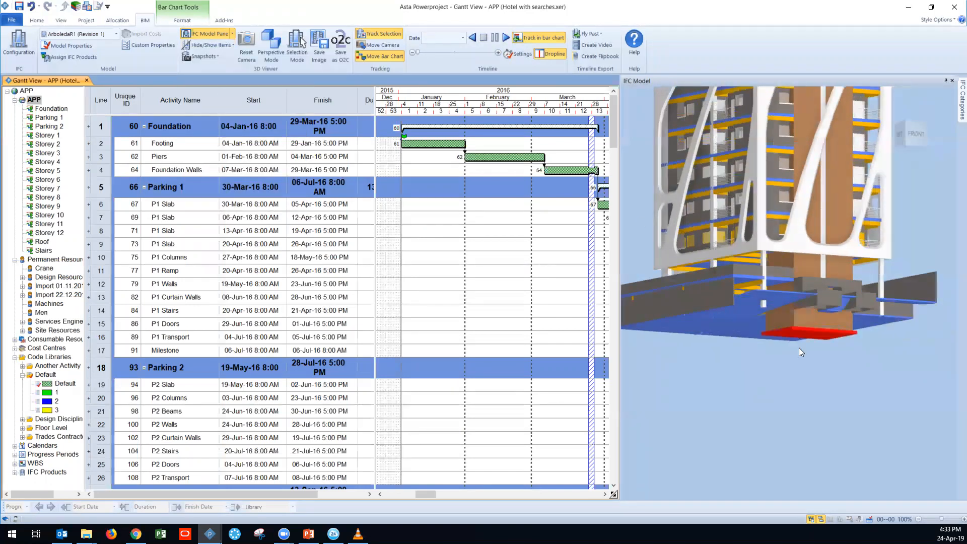
left_click(296, 45)
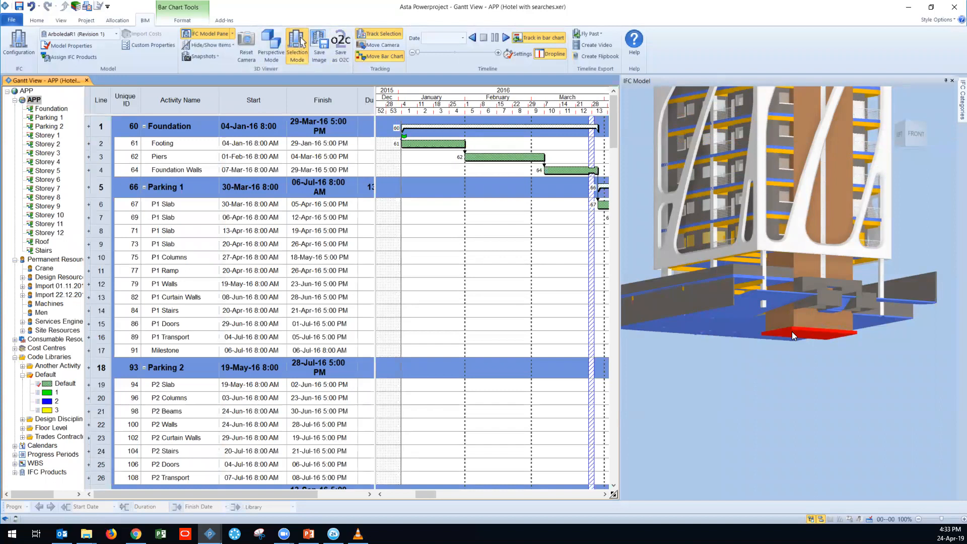
left_click_drag(791, 332, 492, 161)
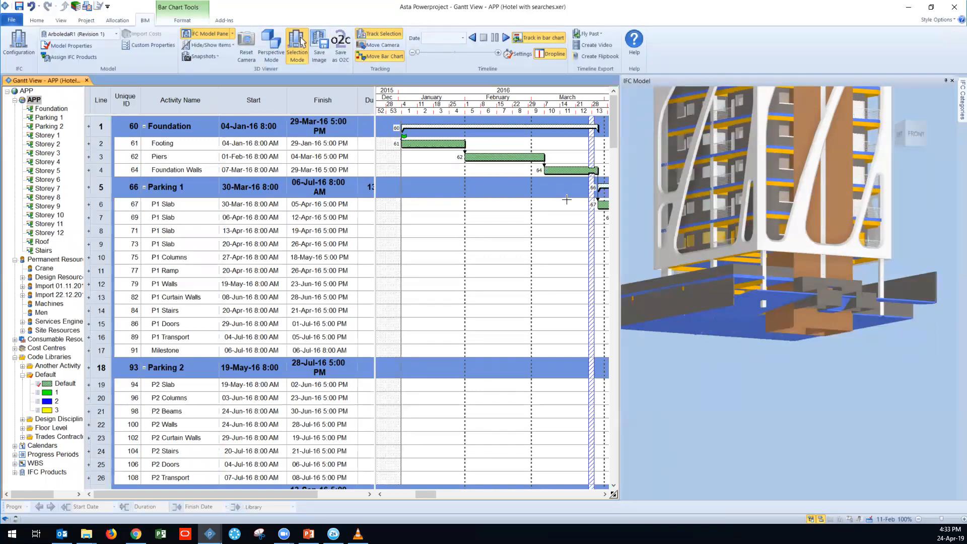
left_click(784, 322)
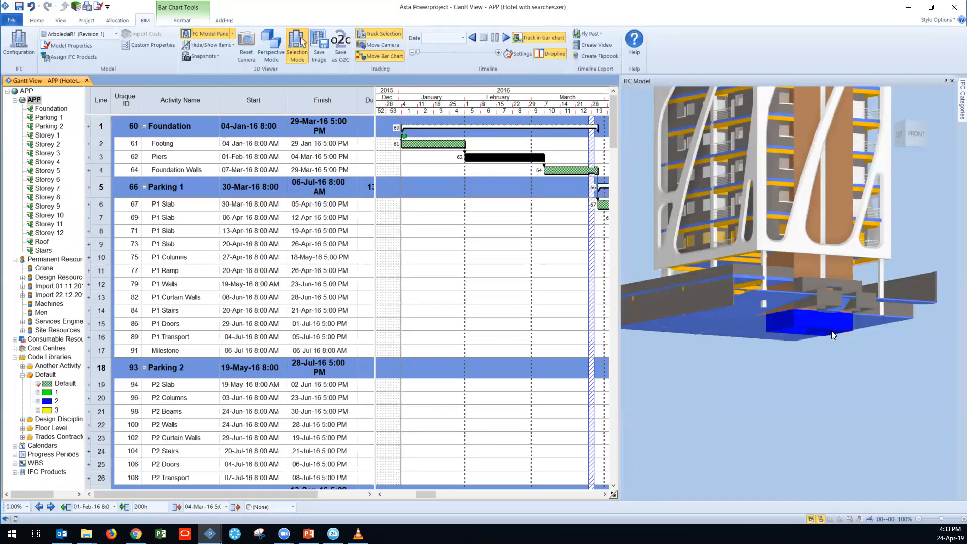
left_click_drag(808, 324, 563, 173)
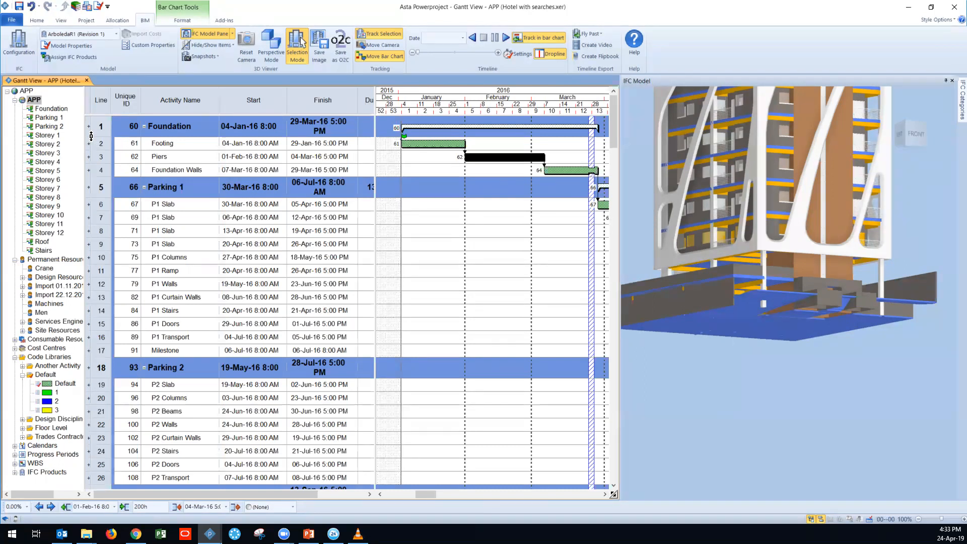
Step: Limit the bar chart to the Foundation branch and show only this view's products in the 3D model
left_click(39, 109)
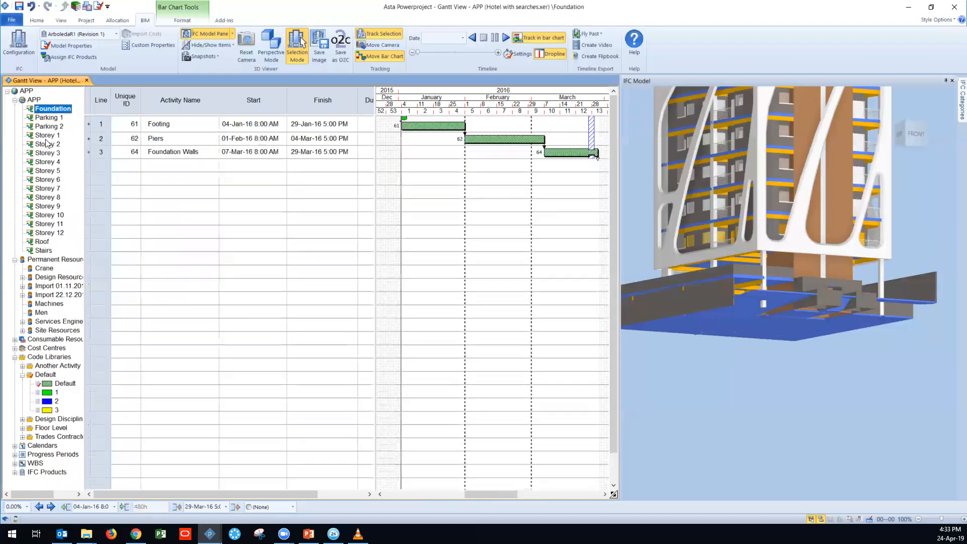
left_click(219, 44)
left_click(252, 122)
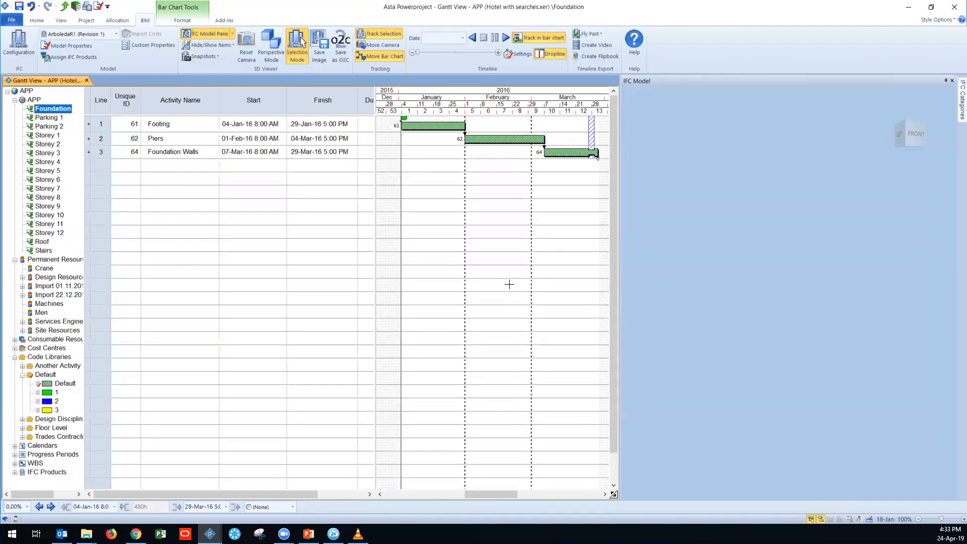
left_click(210, 46)
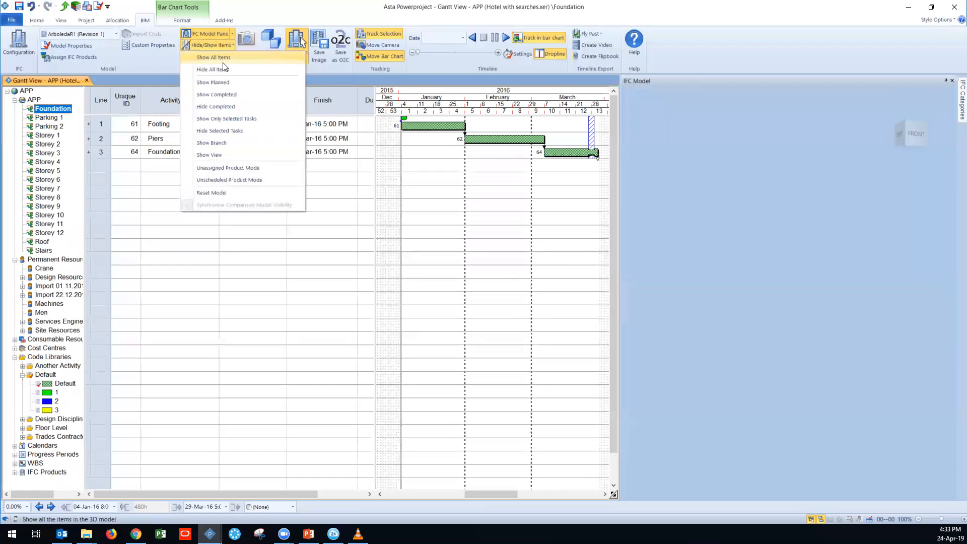
left_click(231, 155)
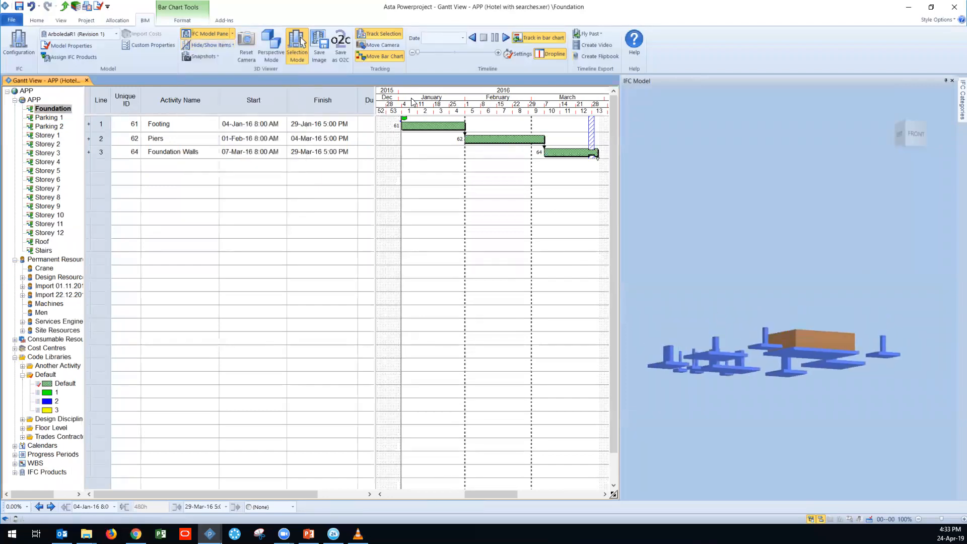
Step: Leave Selection Mode, view the foundation products from above, play their construction timeline and stop it
left_click(297, 45)
left_click_drag(704, 289, 429, 130)
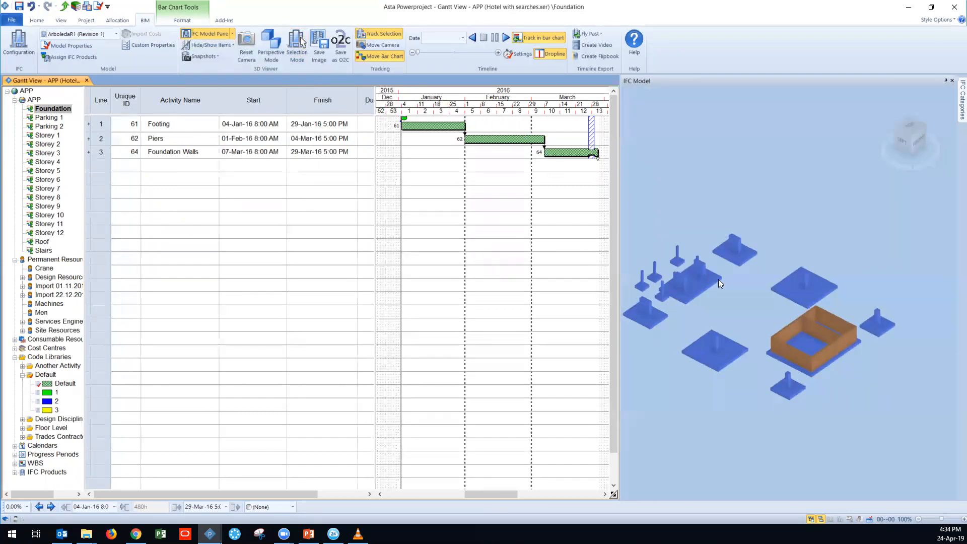
middle_click_drag(725, 309, 759, 315)
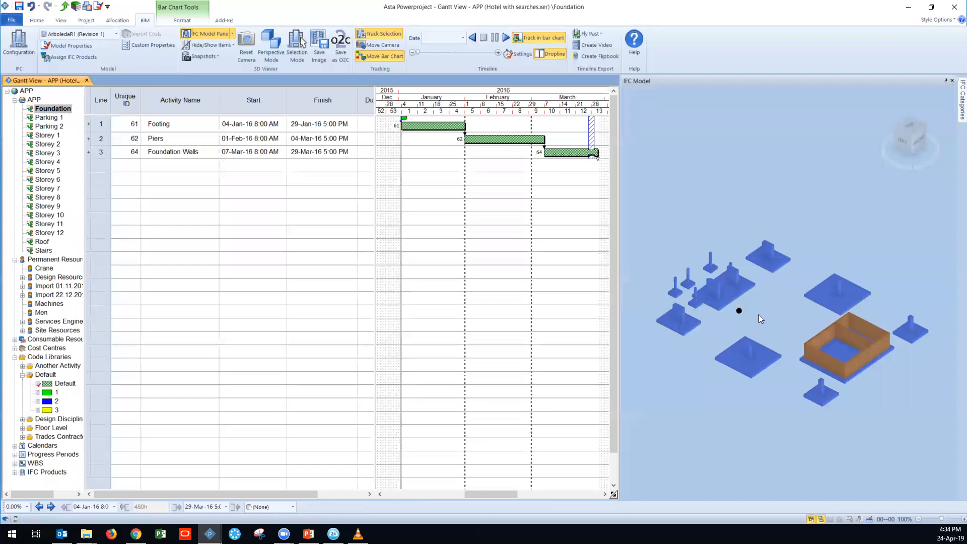
left_click(505, 37)
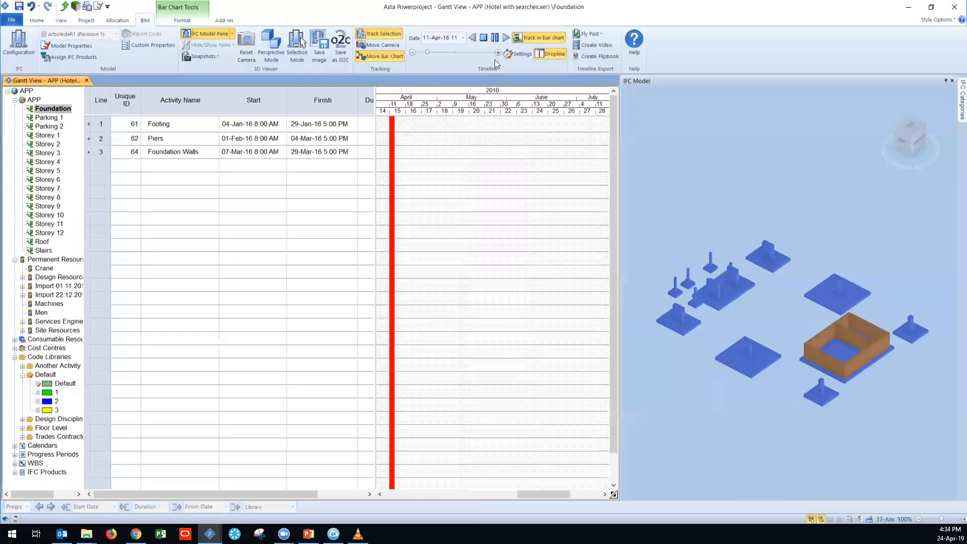
left_click(484, 38)
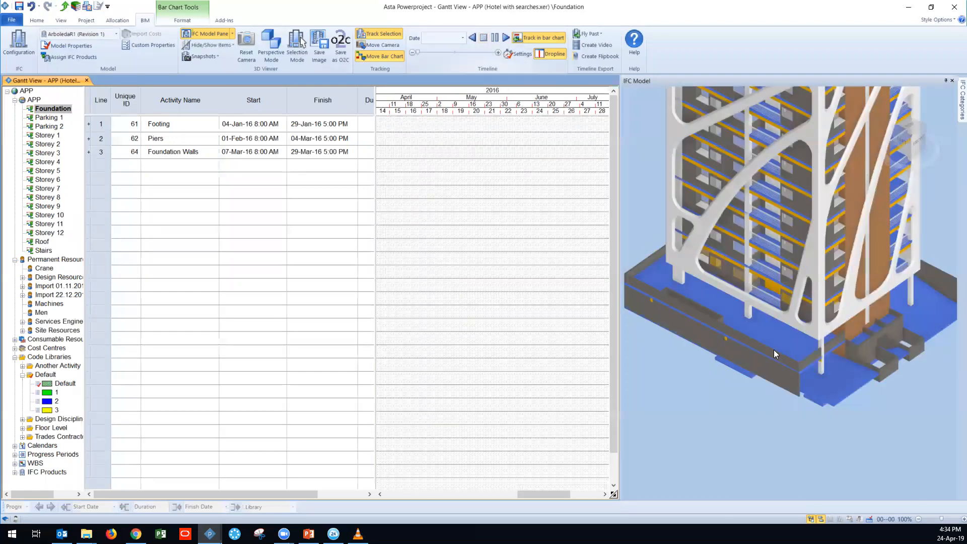
Step: Look over the whole building from the side and return the bar chart to the full APP programme
middle_click_drag(733, 392, 707, 394)
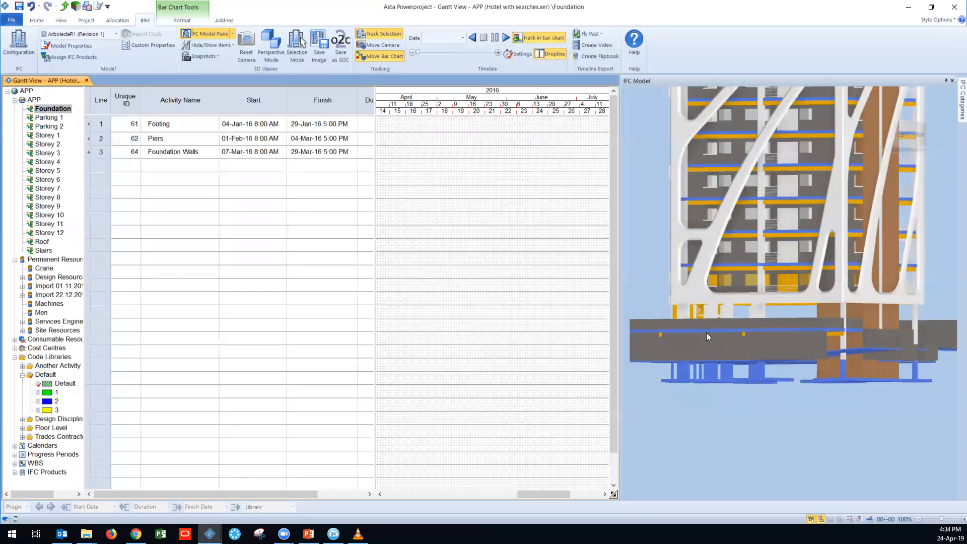
scroll(713, 336, "down", 3)
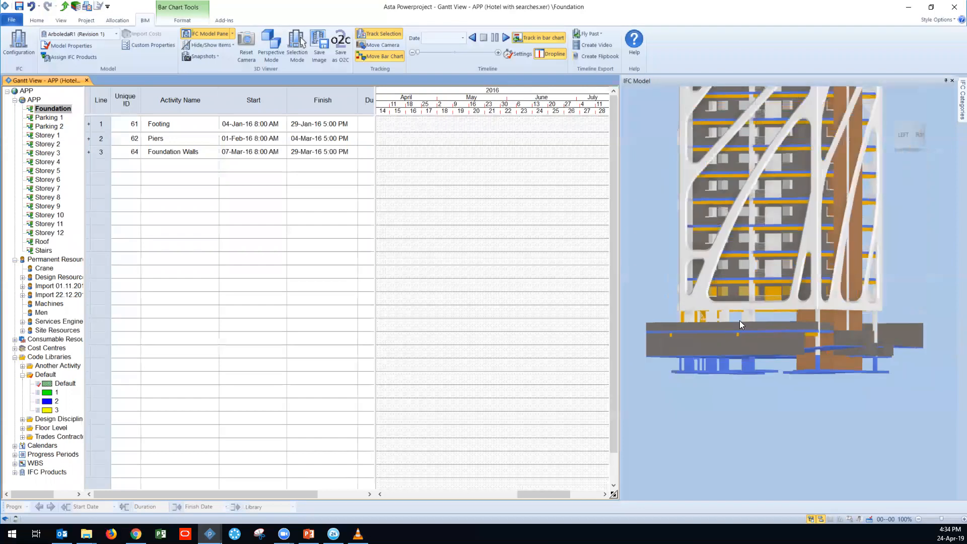
scroll(728, 305, "down", 3)
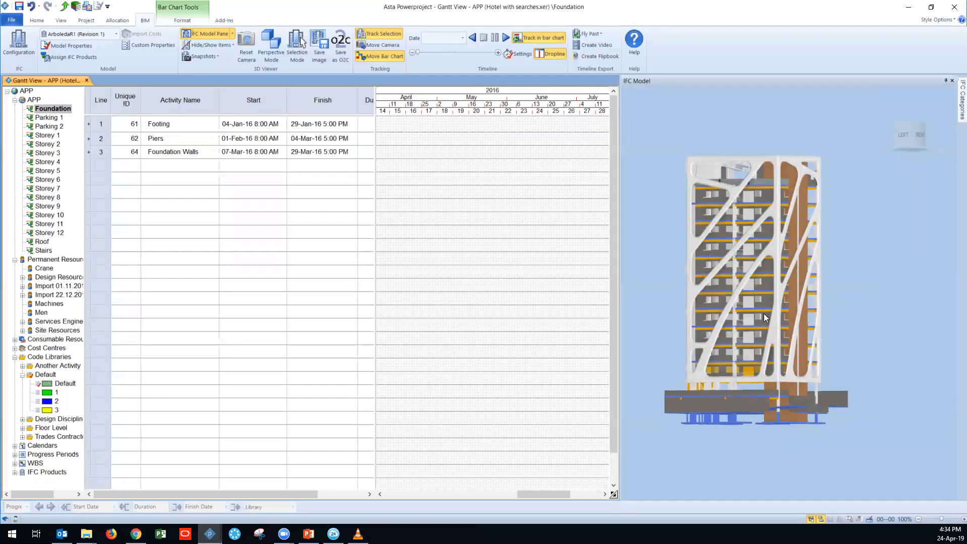
left_click(34, 99)
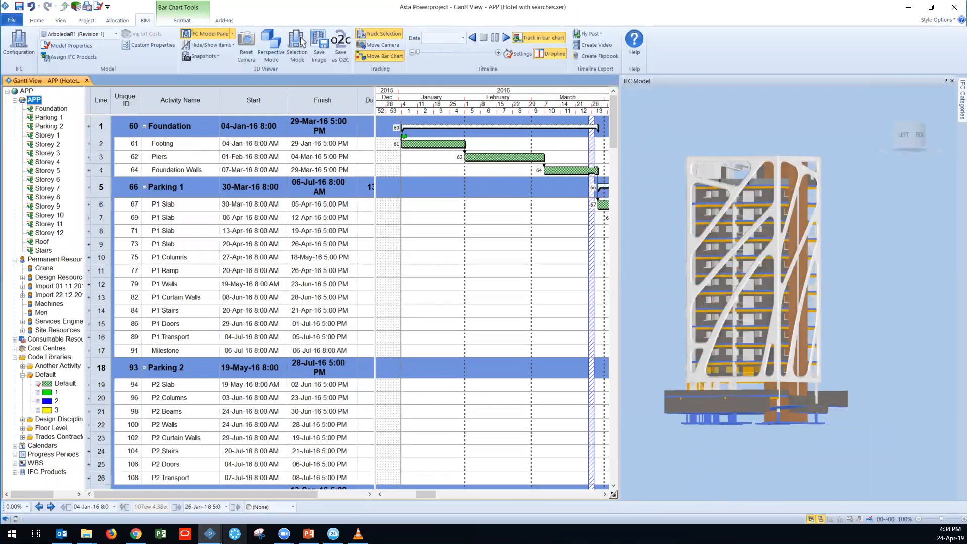
Step: Switch to a new Asta Powerproject window and open the recent project Hotel with searches.pp from the 01 Hotel Project folder
left_click(211, 533)
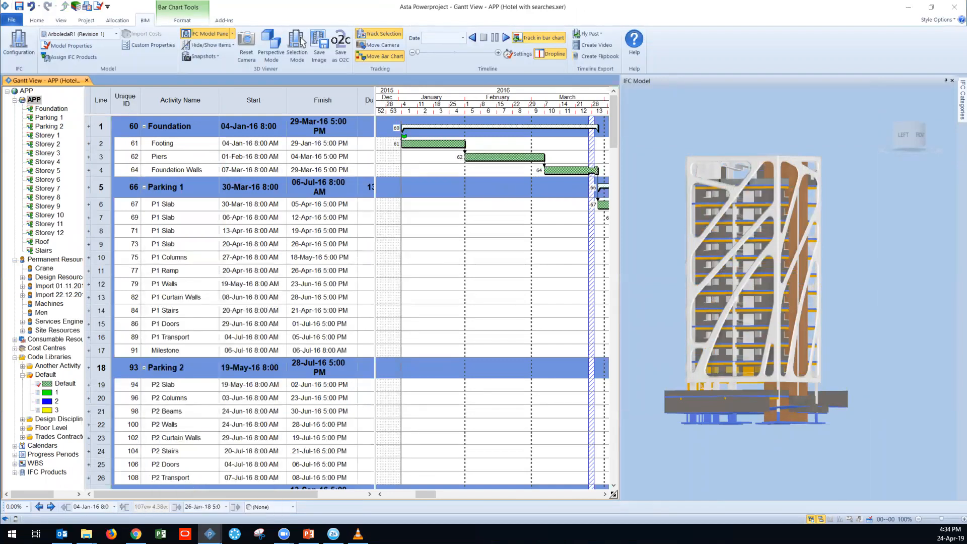
left_click(125, 89)
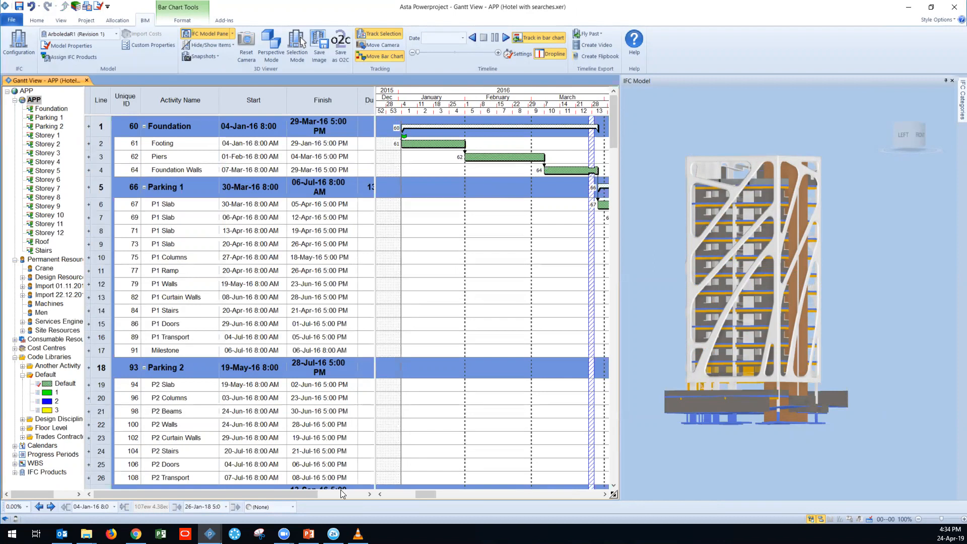
left_click(210, 534)
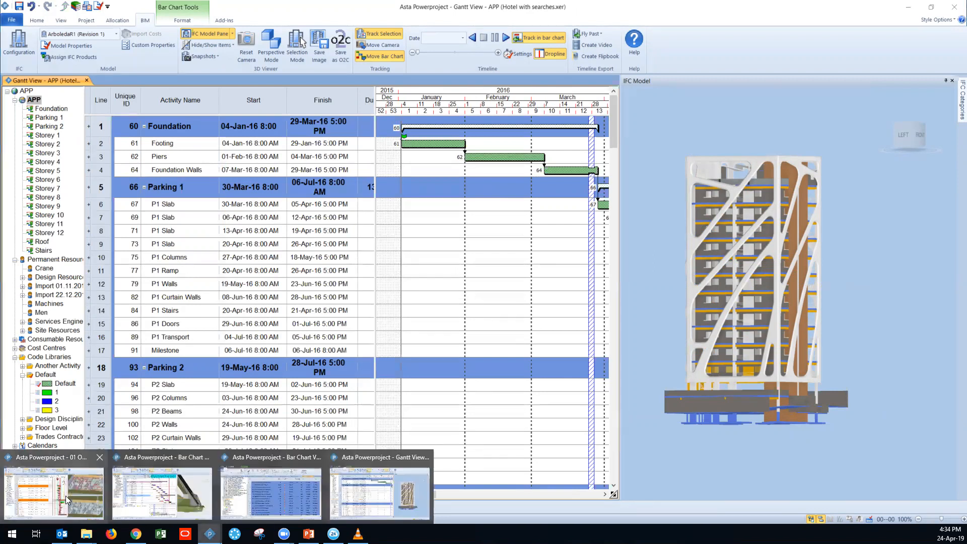
left_click(90, 495)
left_click(210, 533)
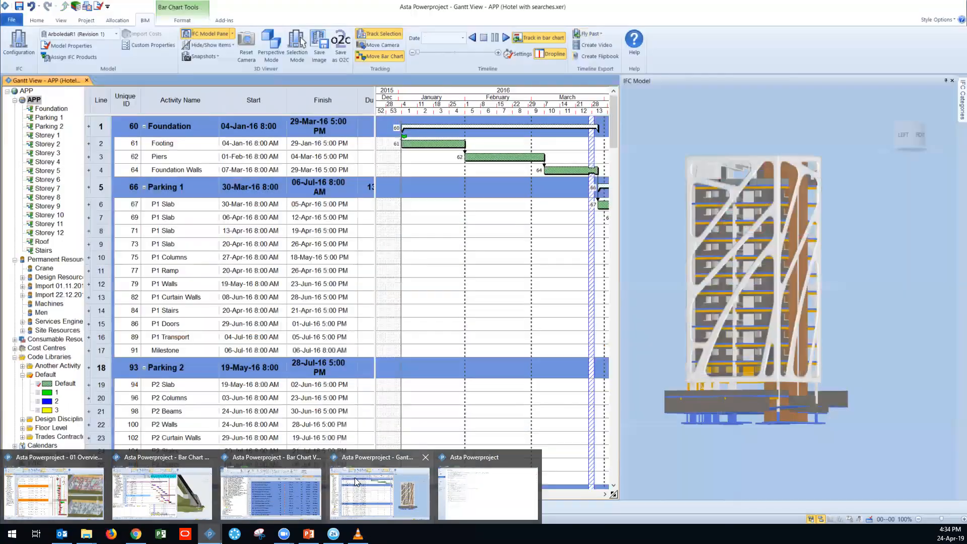
left_click(460, 481)
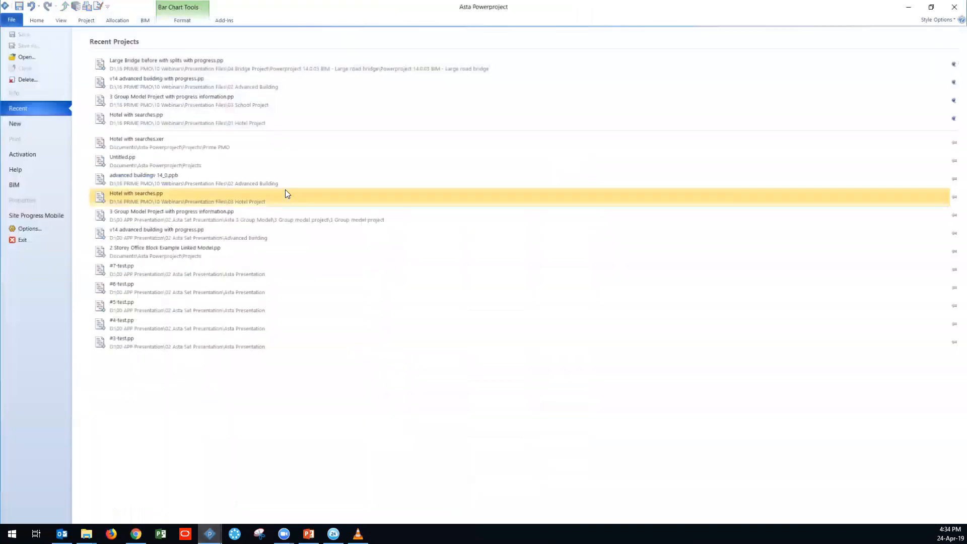
left_click(143, 121)
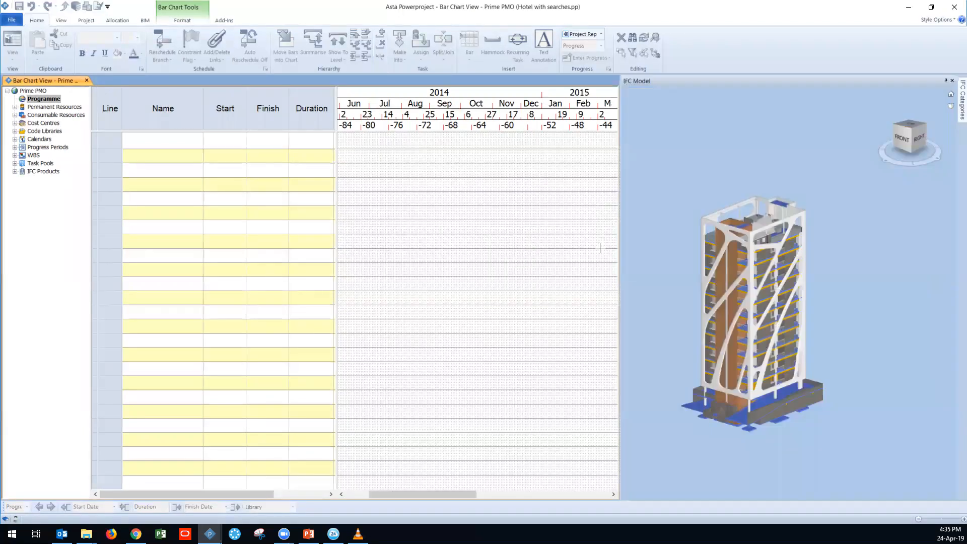
Step: Select the group of footings beneath the parking level in the 3D model and create a task from them starting 05-Aug-14
mouse_move(781, 358)
left_mouse_down()
mouse_move(814, 350)
mouse_move(773, 377)
mouse_move(783, 347)
mouse_move(794, 351)
left_mouse_up()
scroll(700, 386, "up", 3)
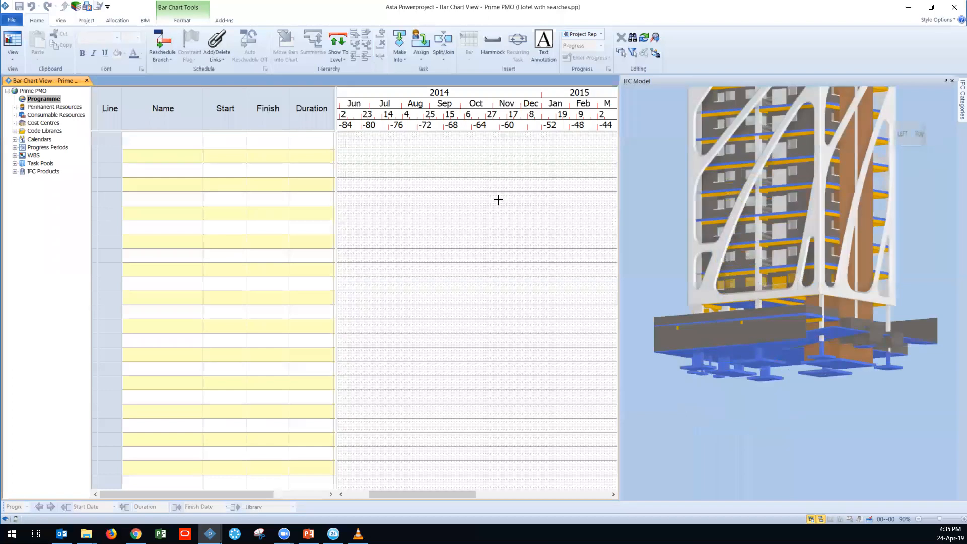
left_click(145, 20)
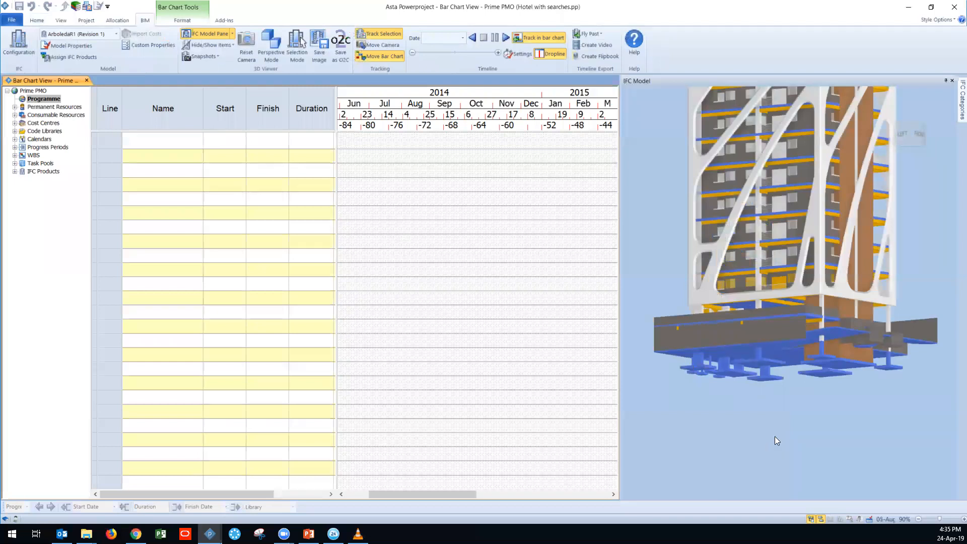
middle_click_drag(776, 420, 761, 424)
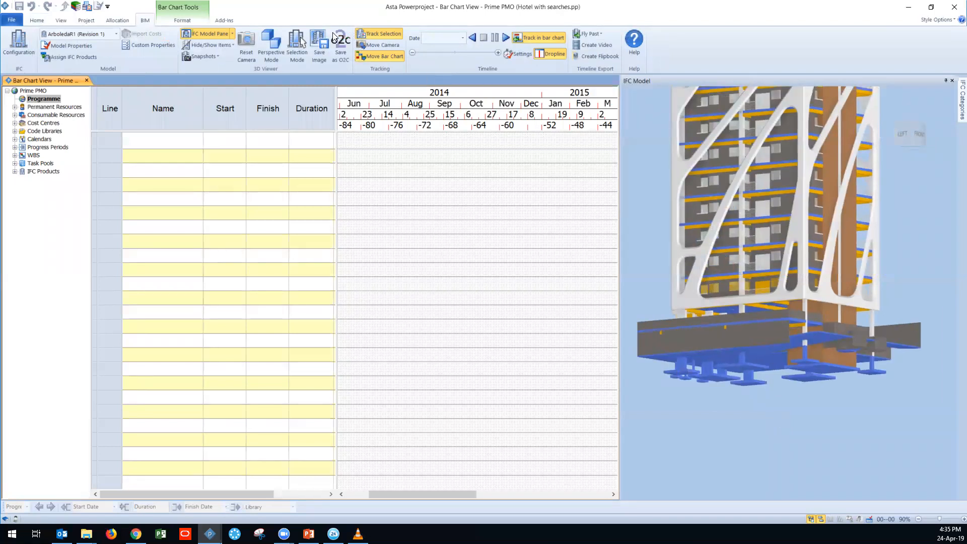
left_click(298, 45)
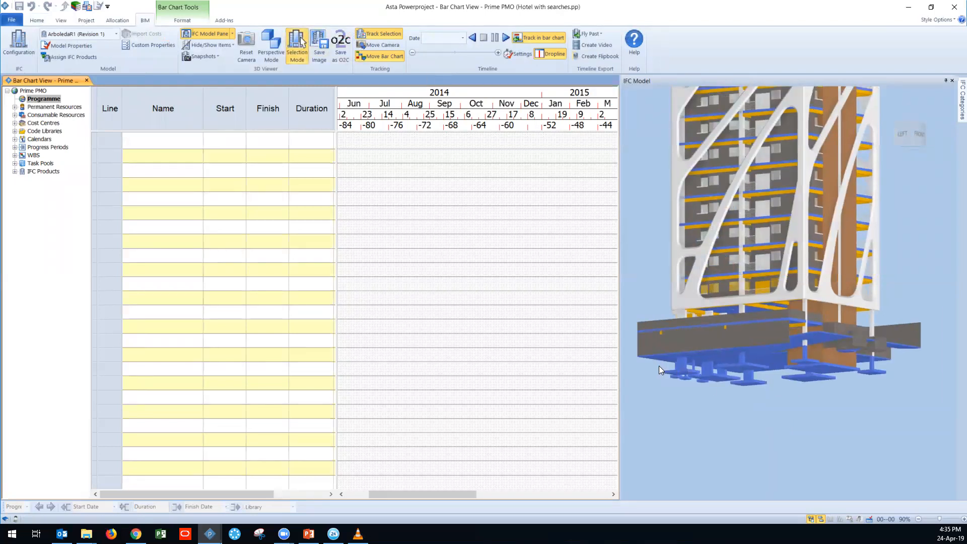
left_click_drag(735, 396, 702, 385)
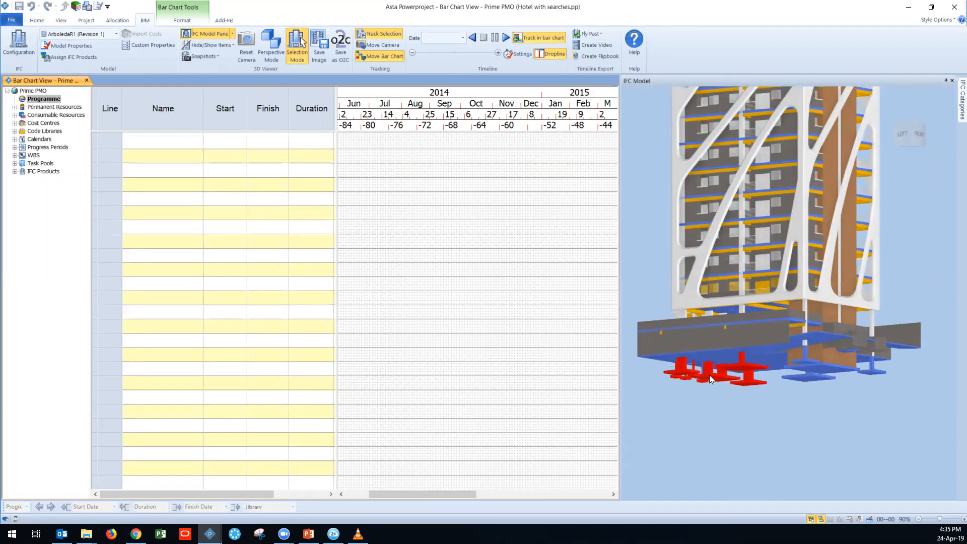
left_click_drag(707, 374, 405, 145)
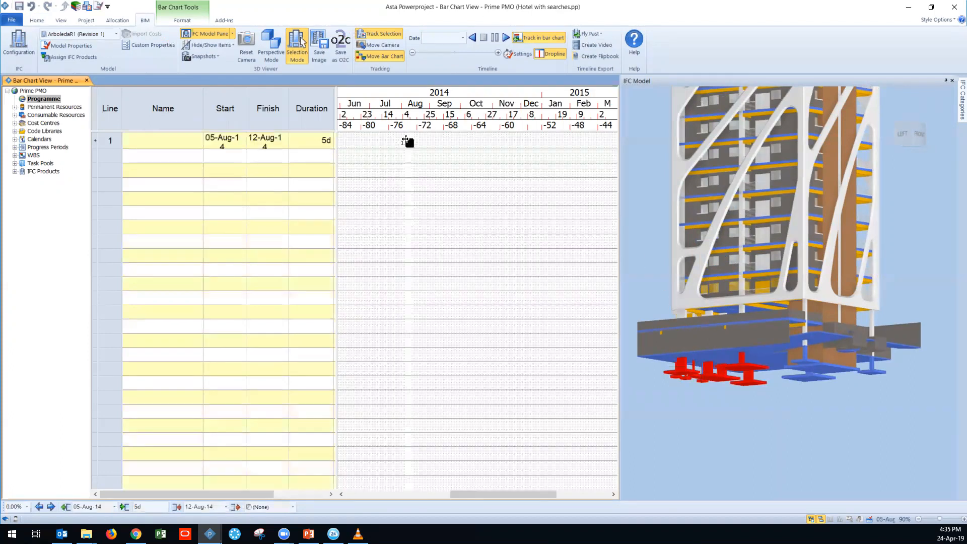
Step: Name the new task Footing and extend its duration to 9 days, widening the table to show the dates and duration fully
left_click_drag(247, 109, 304, 111)
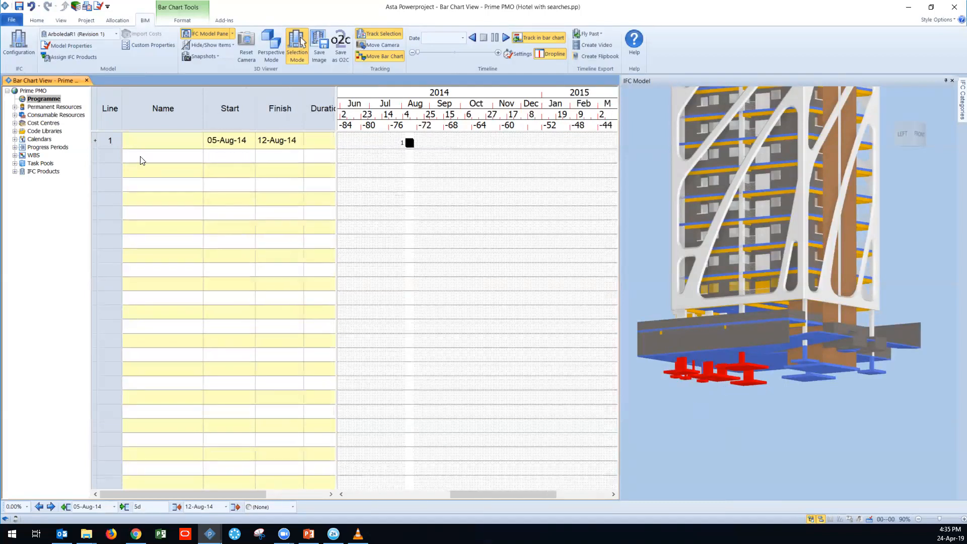
left_click(135, 141)
type("Footi")
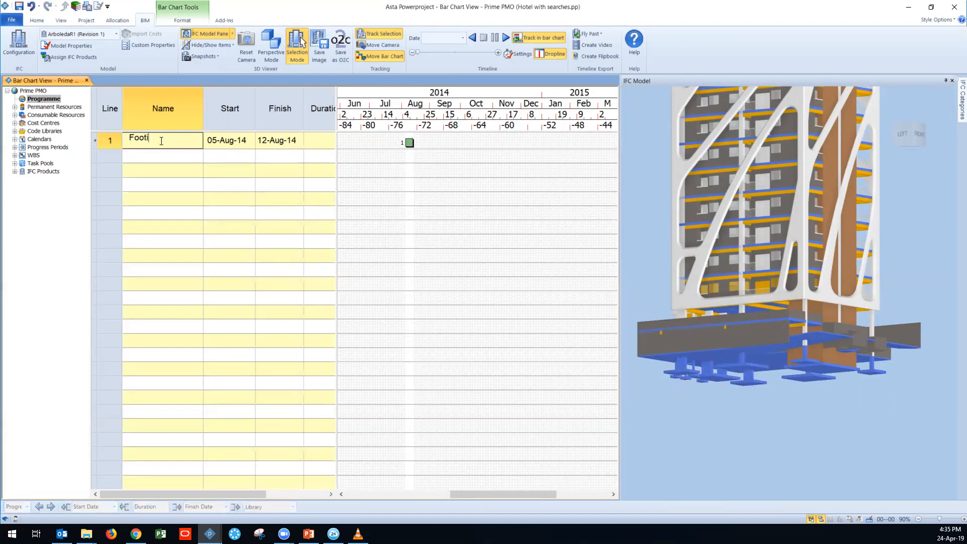
type("onng")
key("Return")
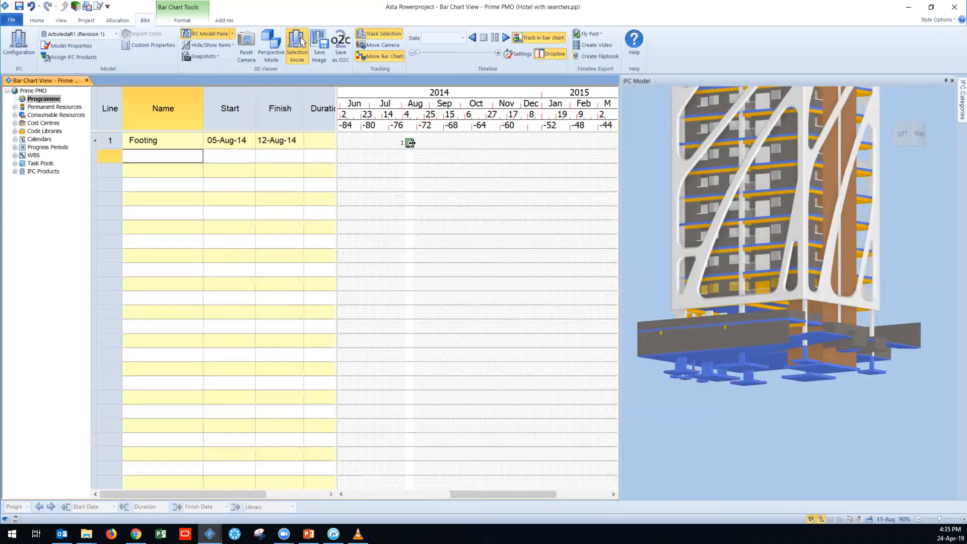
left_click_drag(417, 144, 422, 144)
mouse_move(336, 108)
left_mouse_down()
mouse_move(388, 109)
mouse_move(349, 109)
left_mouse_up()
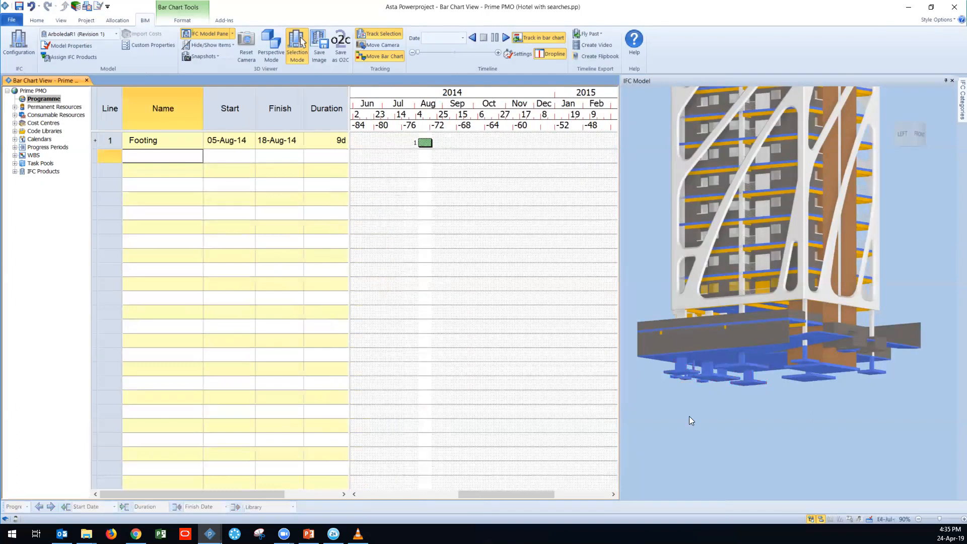
Step: Turn on Unscheduled Product Mode for the 3D model and locate the remaining footings beneath the parking level
left_click(224, 45)
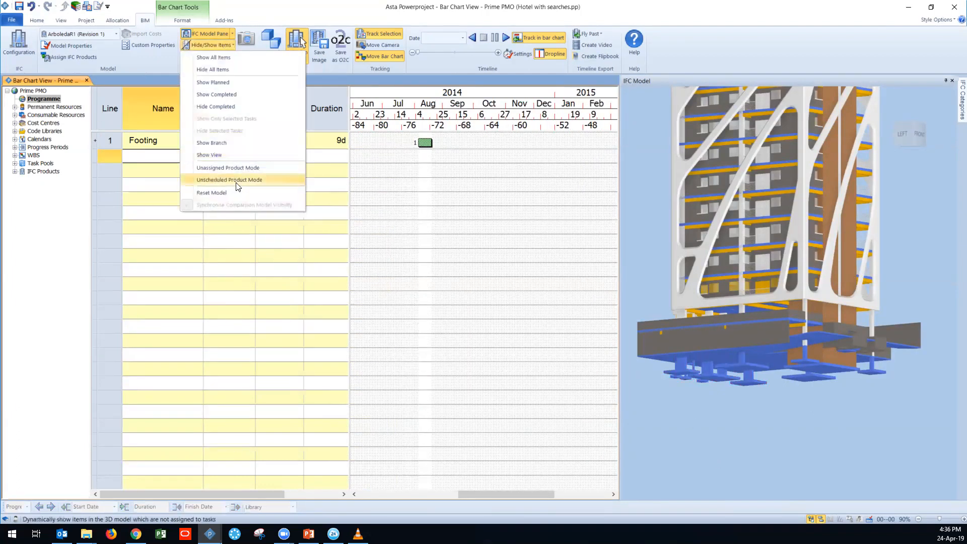
left_click(222, 180)
middle_click_drag(797, 410, 725, 401)
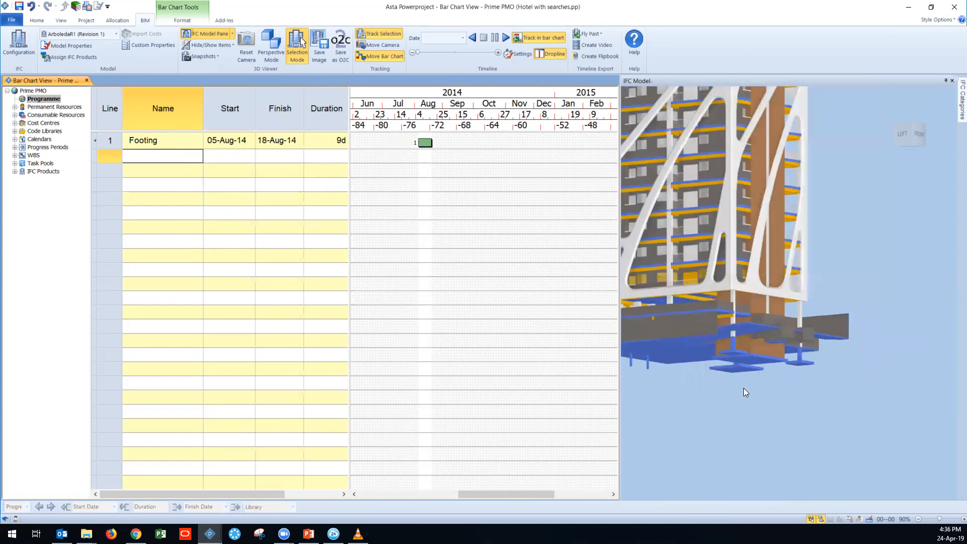
left_click(297, 47)
left_click_drag(762, 394, 736, 397)
middle_click_drag(737, 397, 745, 401)
scroll(755, 385, "up", 3)
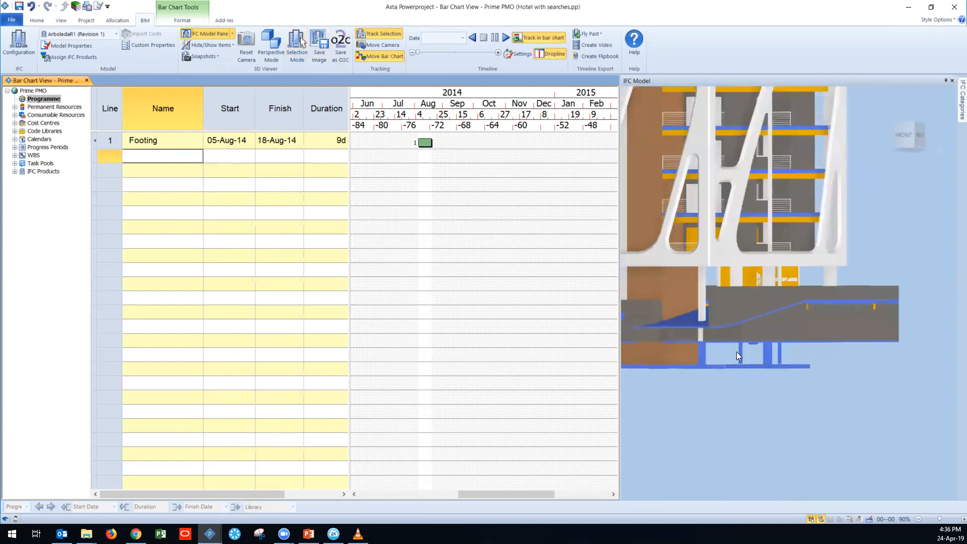
Step: Select the remaining footings beneath the parking level in the 3D model and assign them to the Footing task
left_click(298, 47)
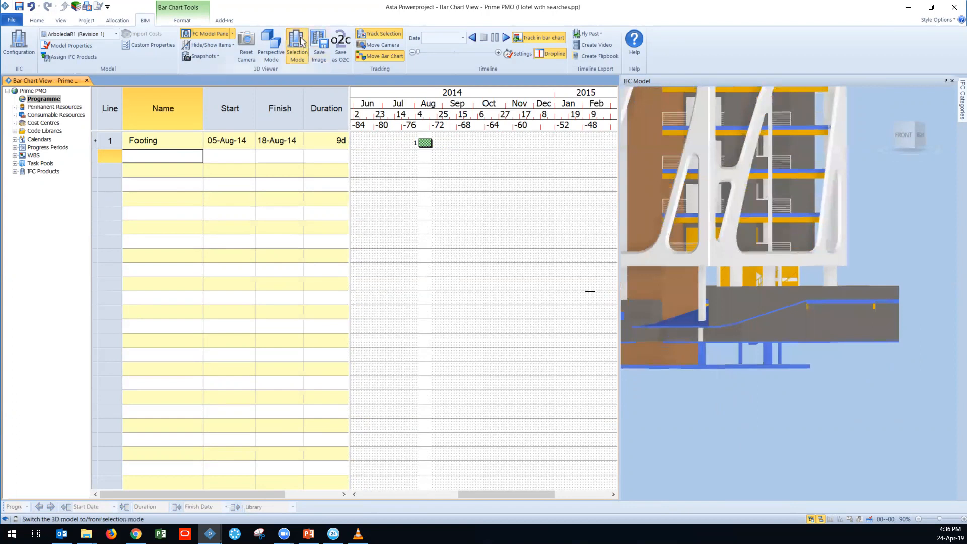
left_click(726, 354)
left_click_drag(755, 360, 445, 144)
left_click_drag(719, 398, 836, 379)
left_click(836, 379)
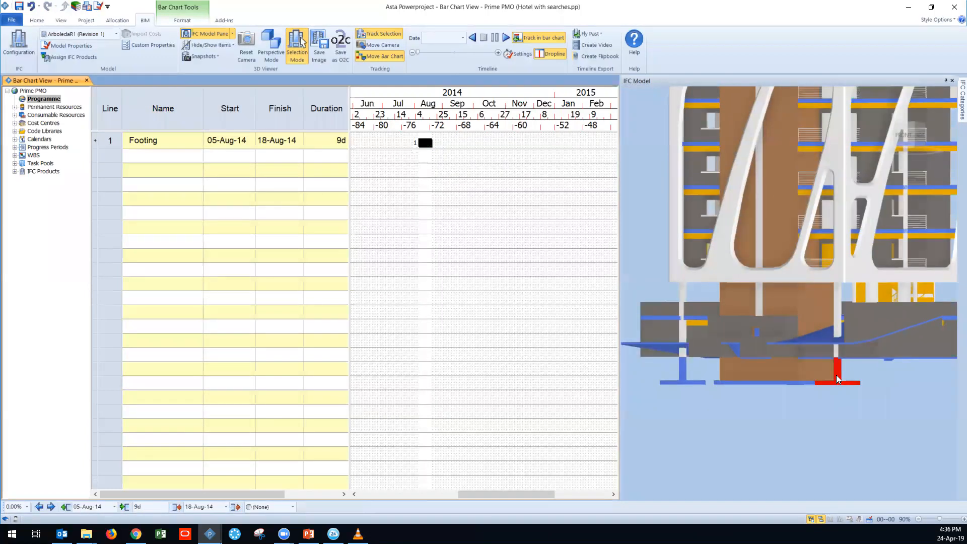
left_click_drag(795, 335, 457, 150)
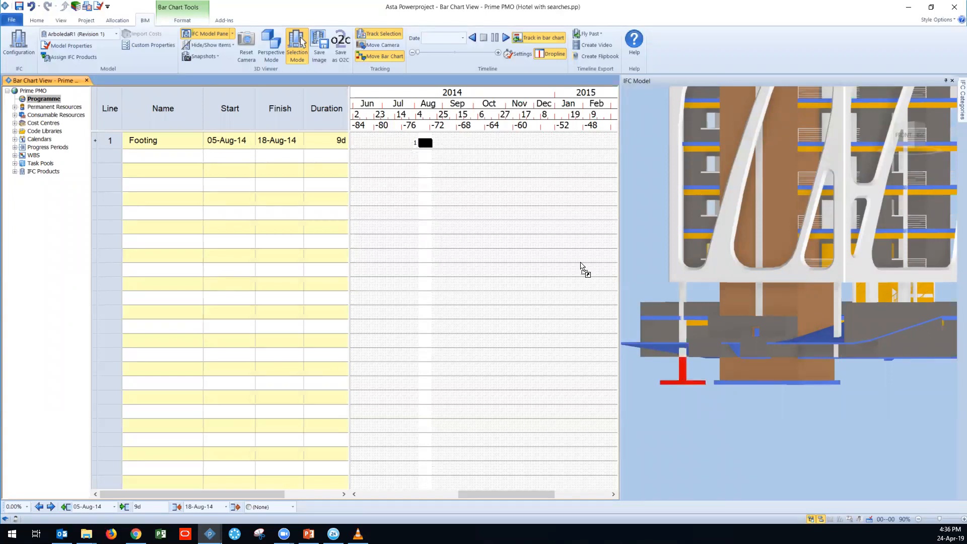
right_click(427, 144)
left_click(445, 150)
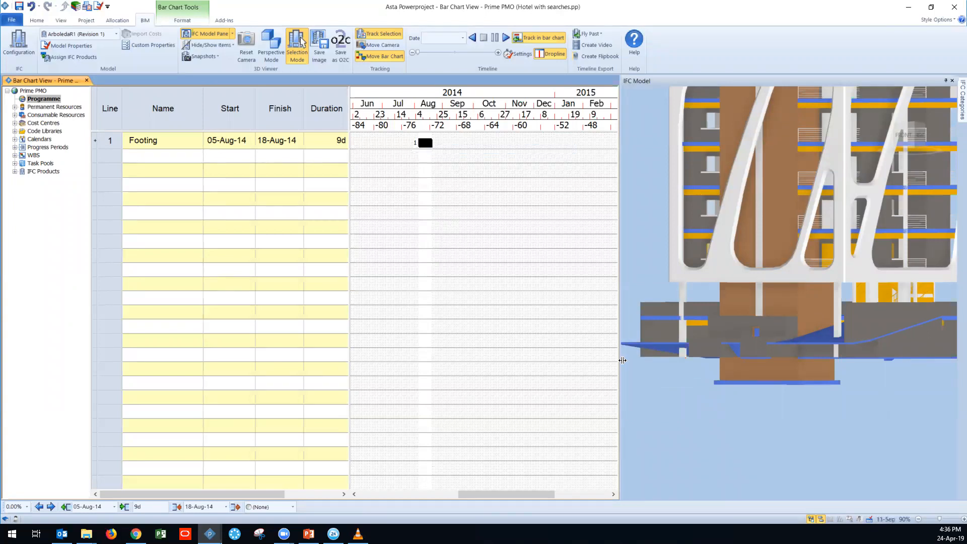
Step: Expand the IFC Products searches and review the search criteria of the Foundation Walls search
scroll(695, 400, "down", 2)
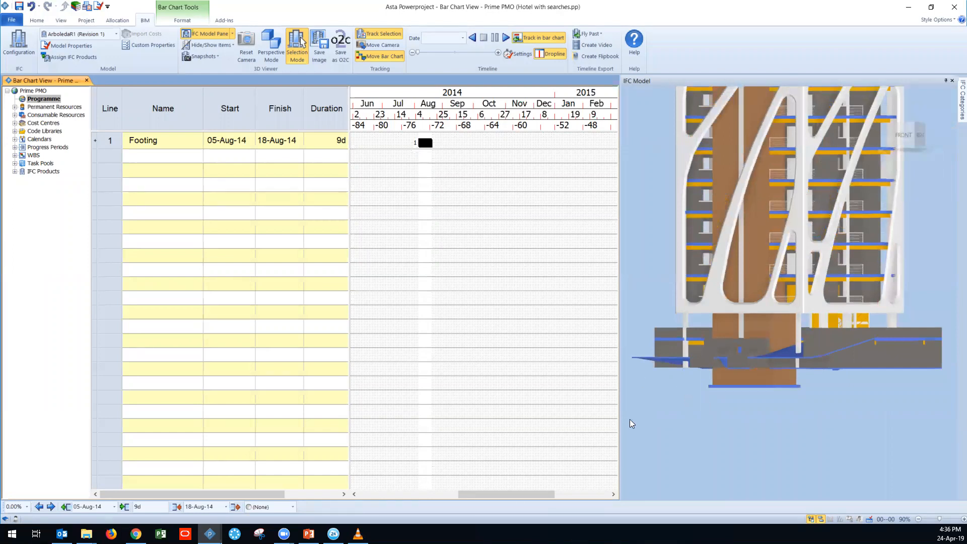
left_click(15, 172)
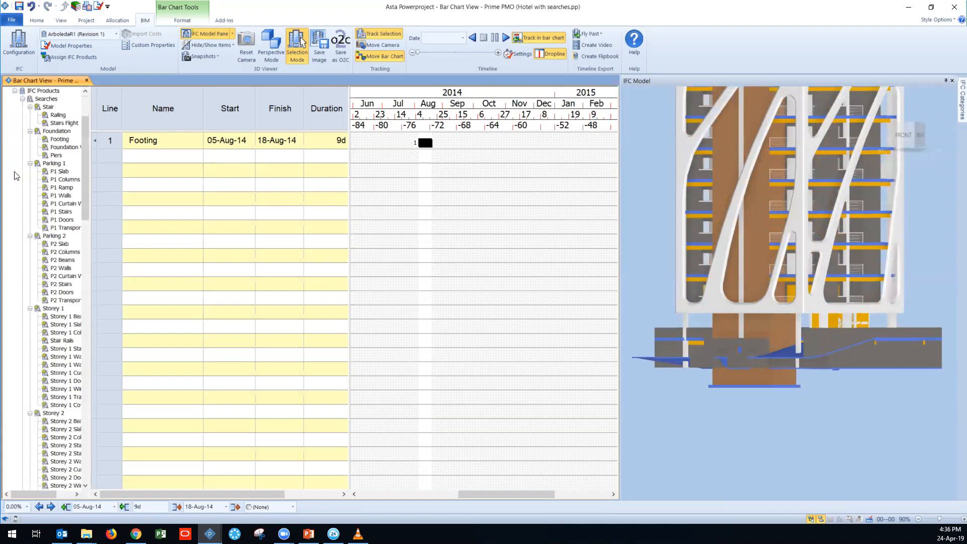
scroll(16, 175, "up", 1)
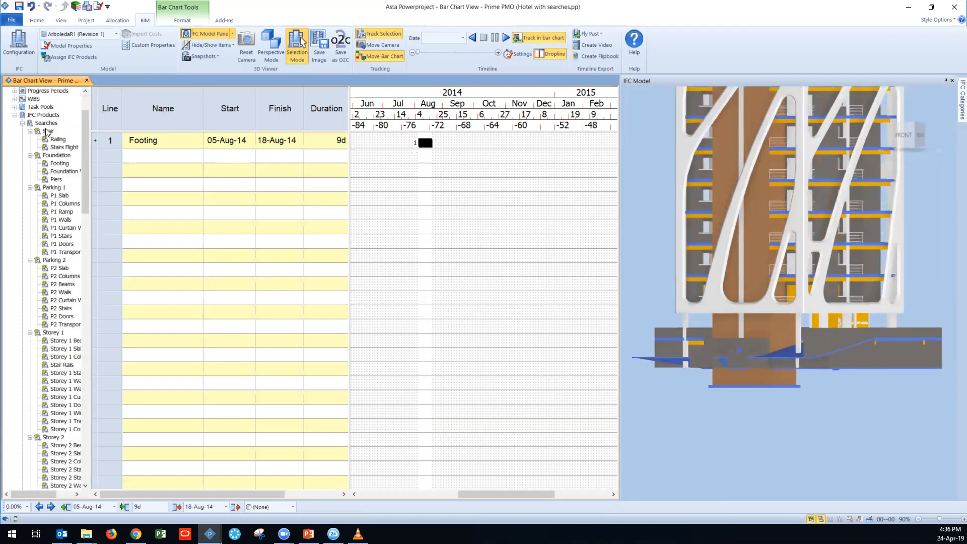
right_click(50, 174)
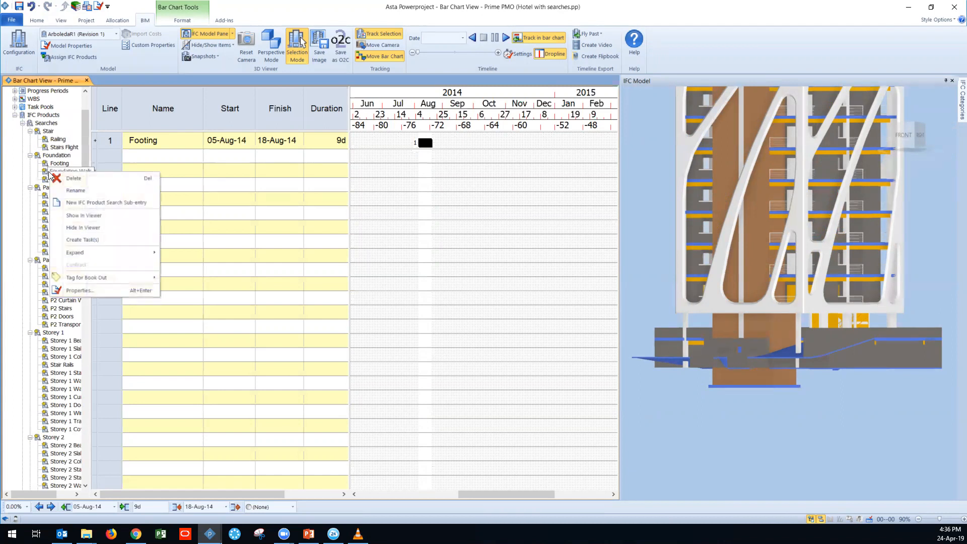
left_click(107, 291)
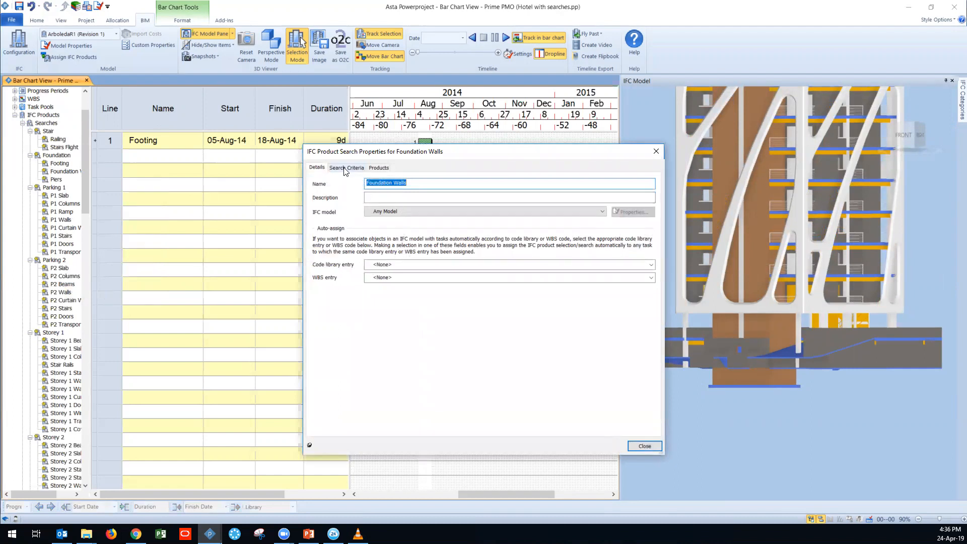
left_click_drag(361, 154, 267, 169)
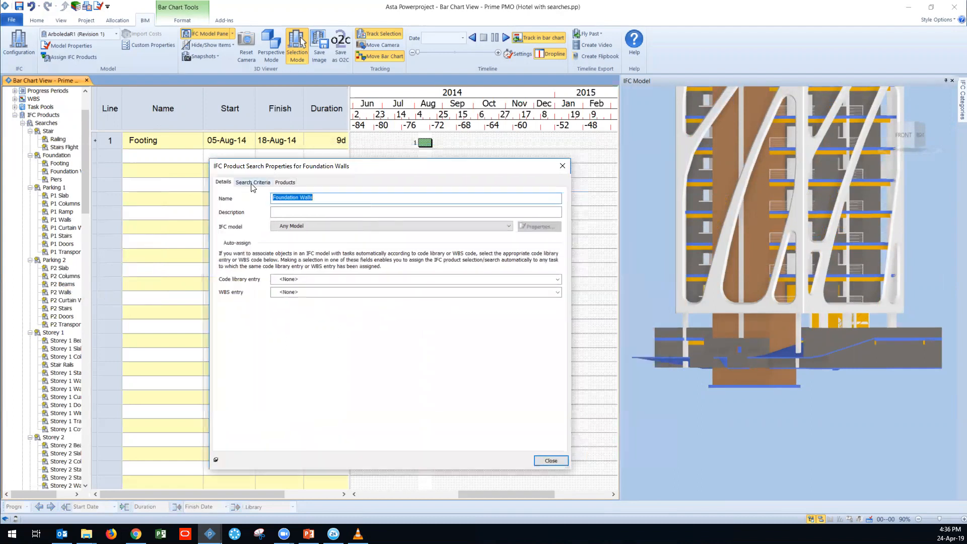
left_click(253, 183)
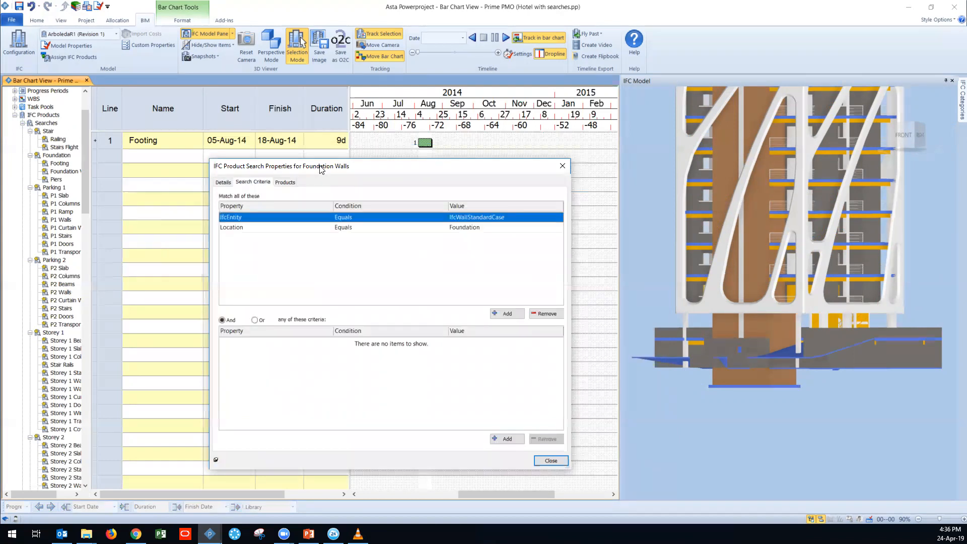
left_click_drag(321, 170, 266, 170)
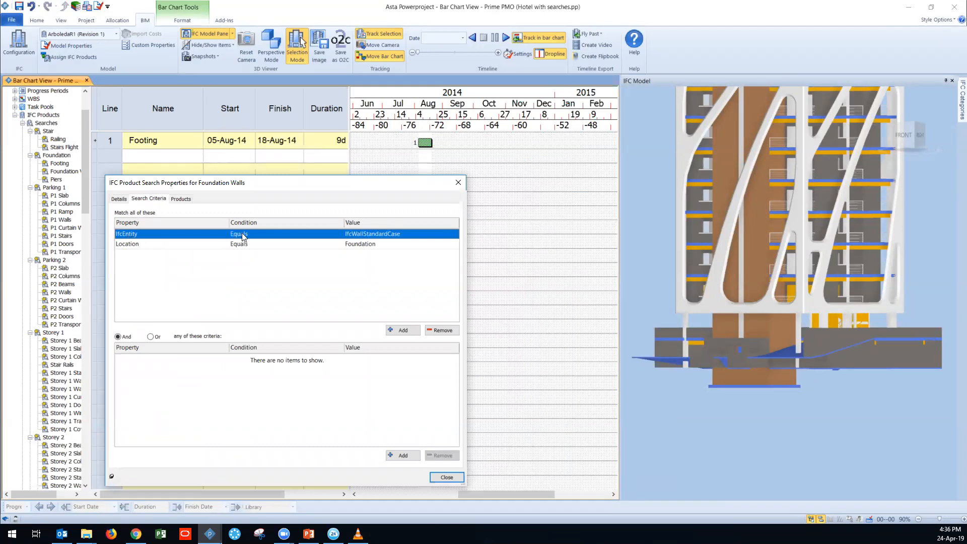
left_click(377, 236)
Step: Show the IFC Properties pane and inspect the IfcEntity property of the foundation wall beneath the parking level
left_click(232, 34)
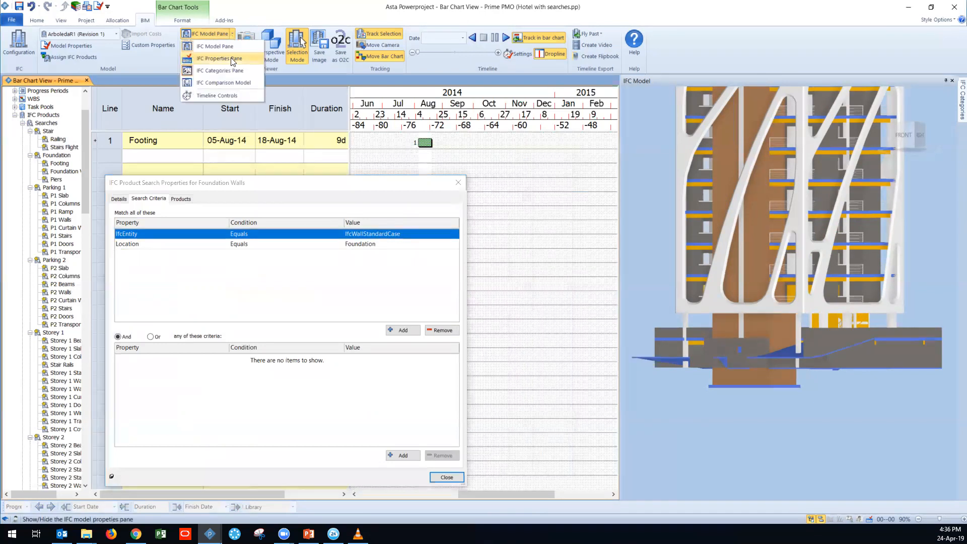
left_click(233, 59)
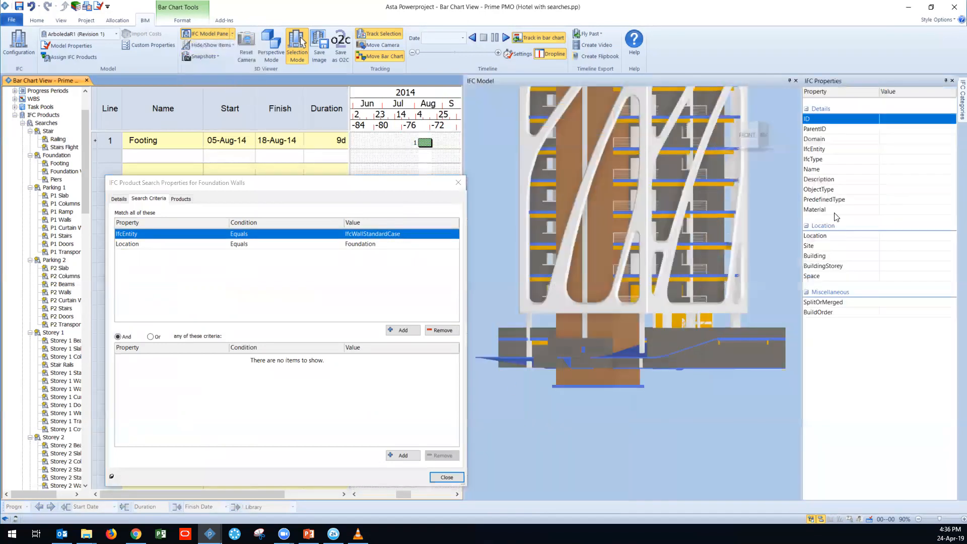
left_click(604, 381)
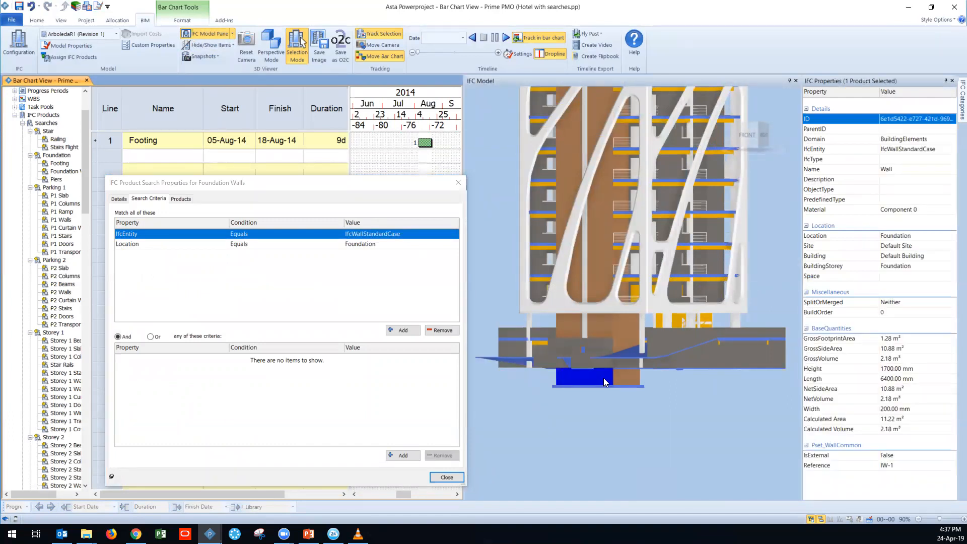
left_click(599, 382)
left_click(814, 149)
left_click(900, 153)
left_click(887, 152)
left_click(891, 153)
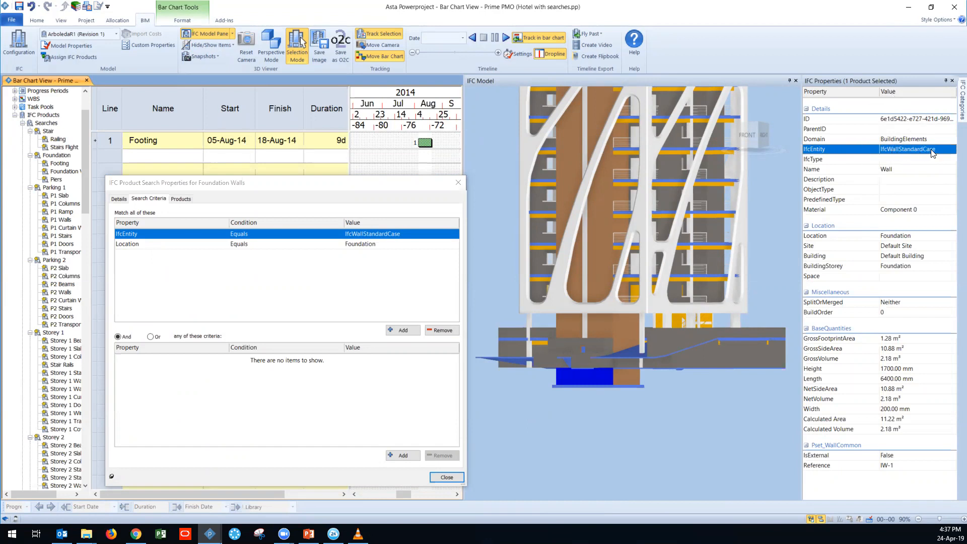
Step: Review the available values of the Location criterion and compare it with the foundation wall's Location property
left_click(123, 243)
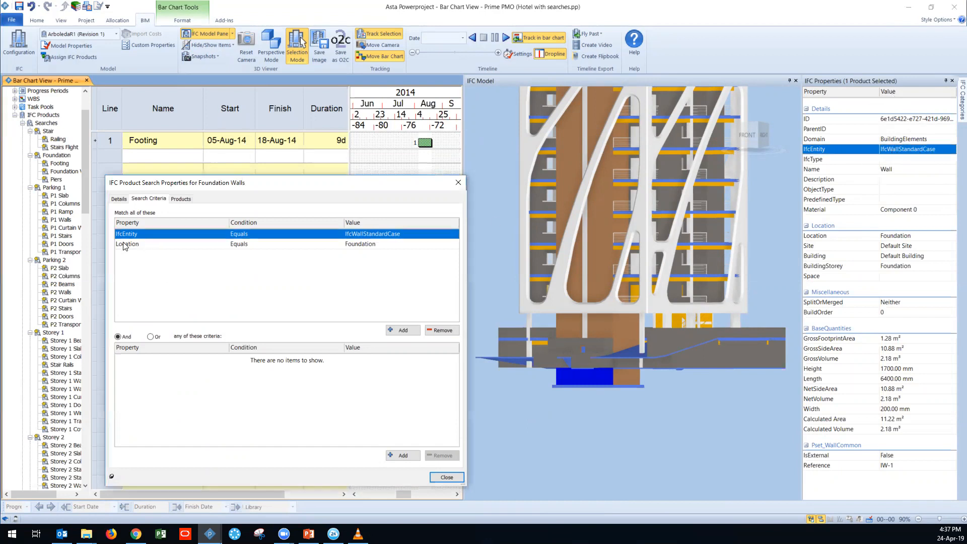
left_click(359, 245)
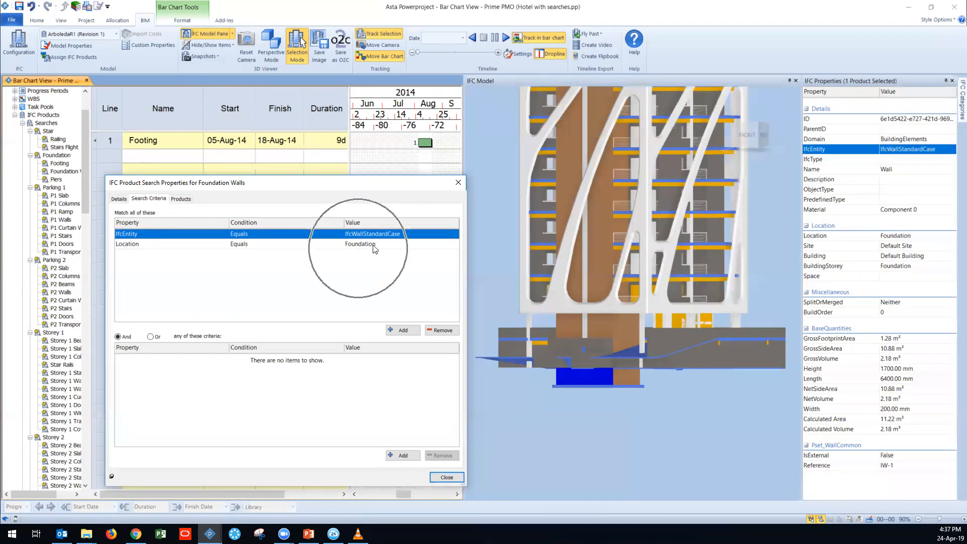
left_click(455, 245)
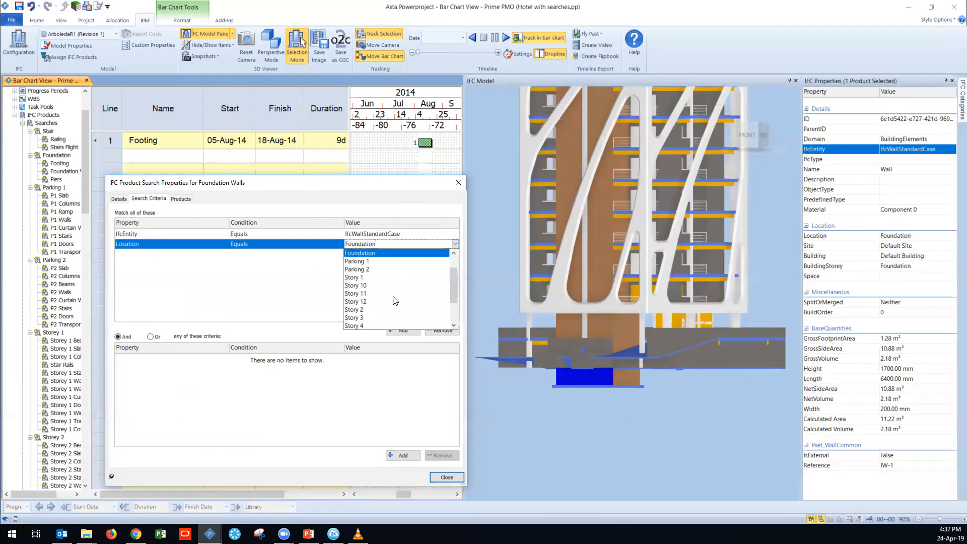
scroll(396, 296, "down", 2)
scroll(383, 318, "up", 3)
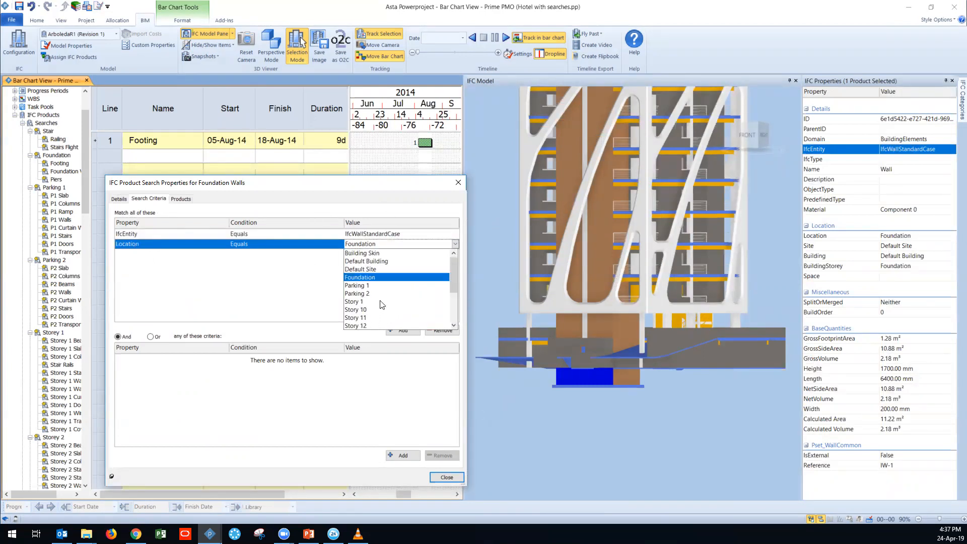
left_click(389, 218)
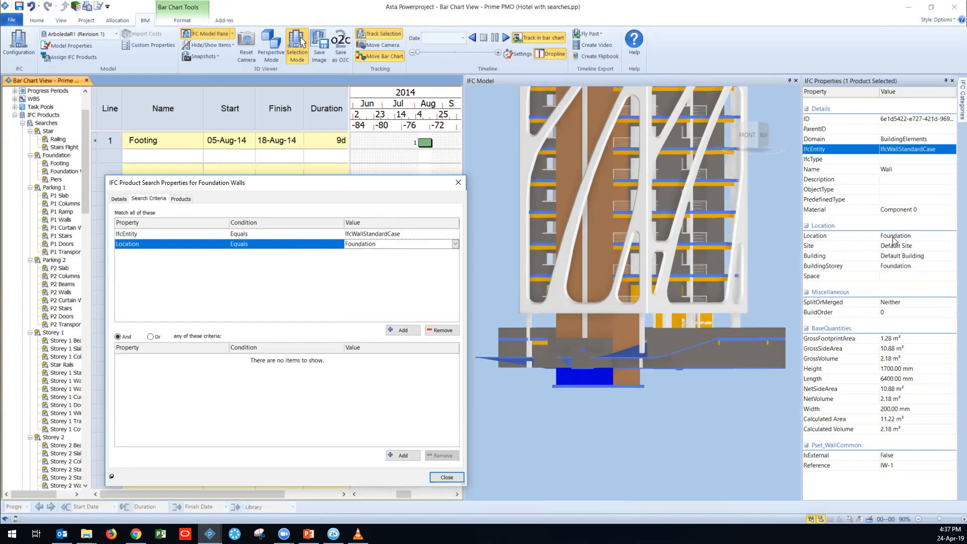
left_click(892, 236)
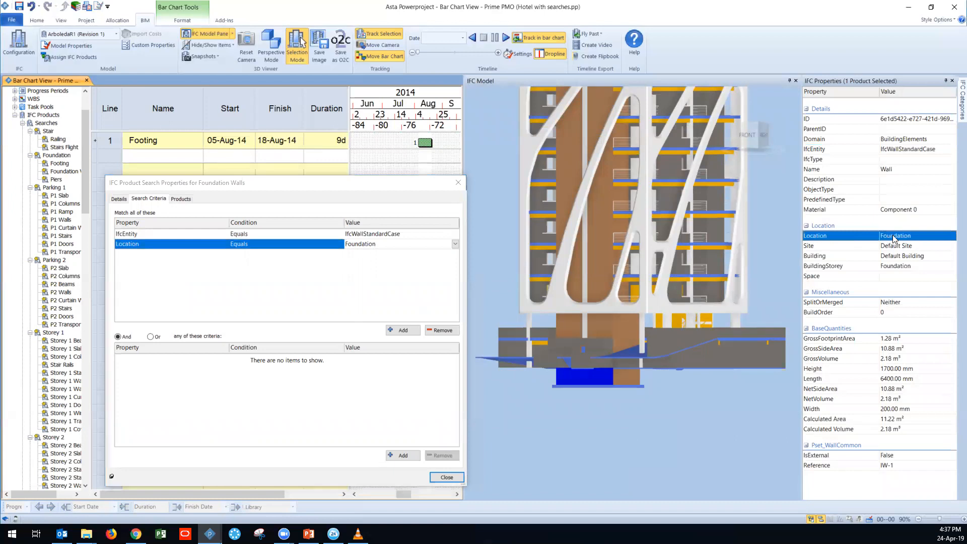
left_click(655, 417)
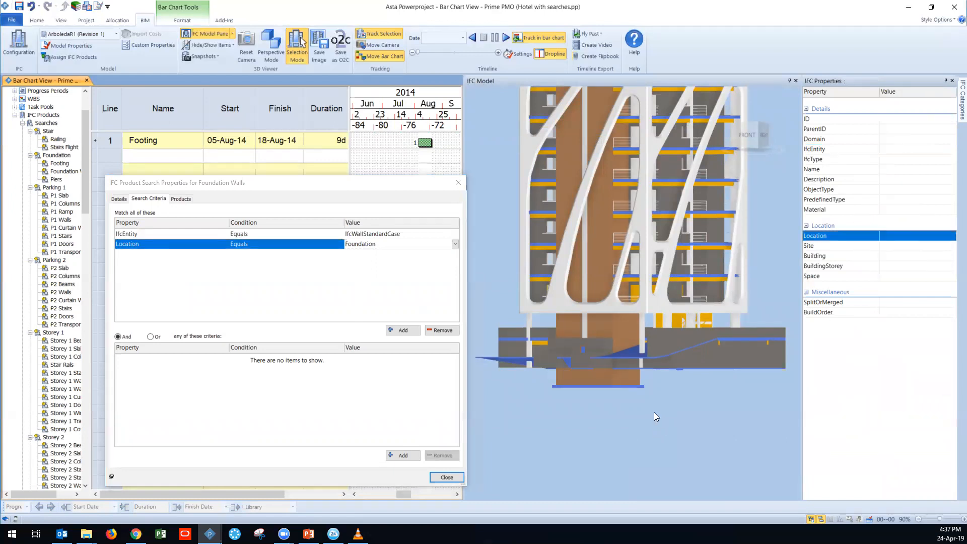
Step: List the products found by the Foundation Walls search and select all of them in the 3D model
left_click(182, 199)
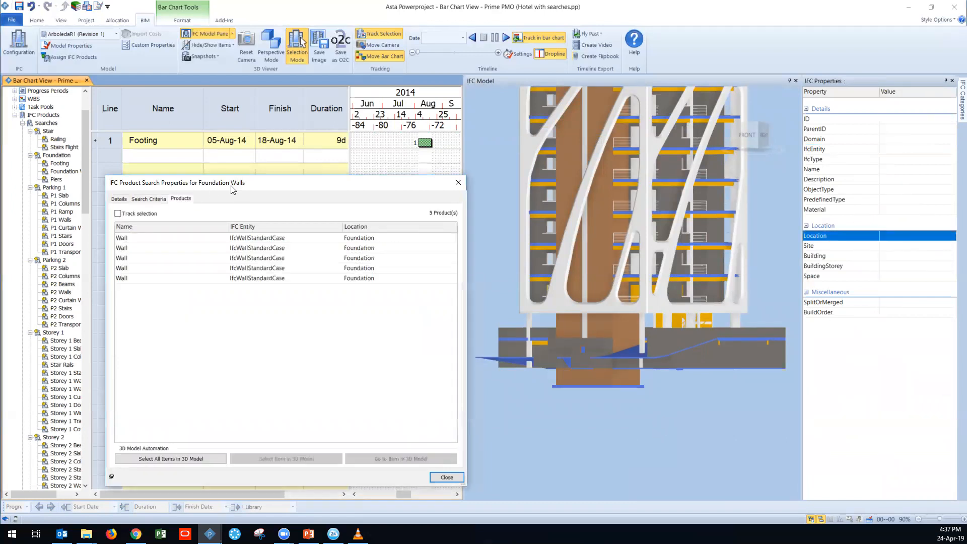
left_click_drag(232, 189, 190, 129)
key("ctrl")
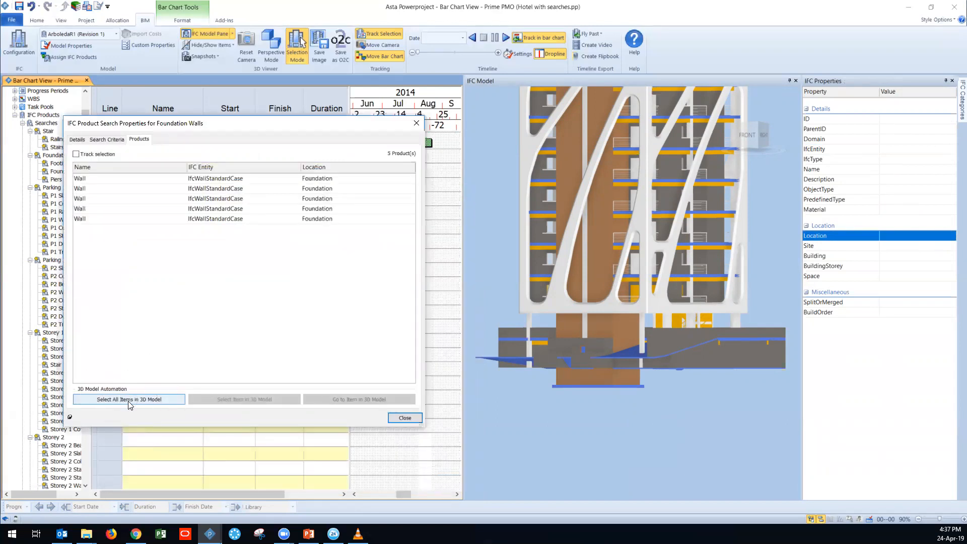
left_click(130, 402)
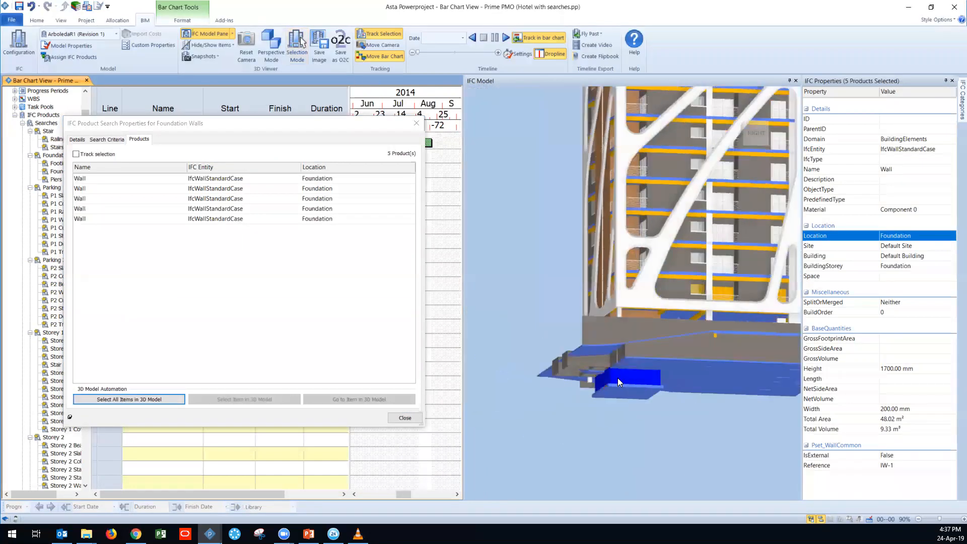
left_click_drag(368, 124, 451, 171)
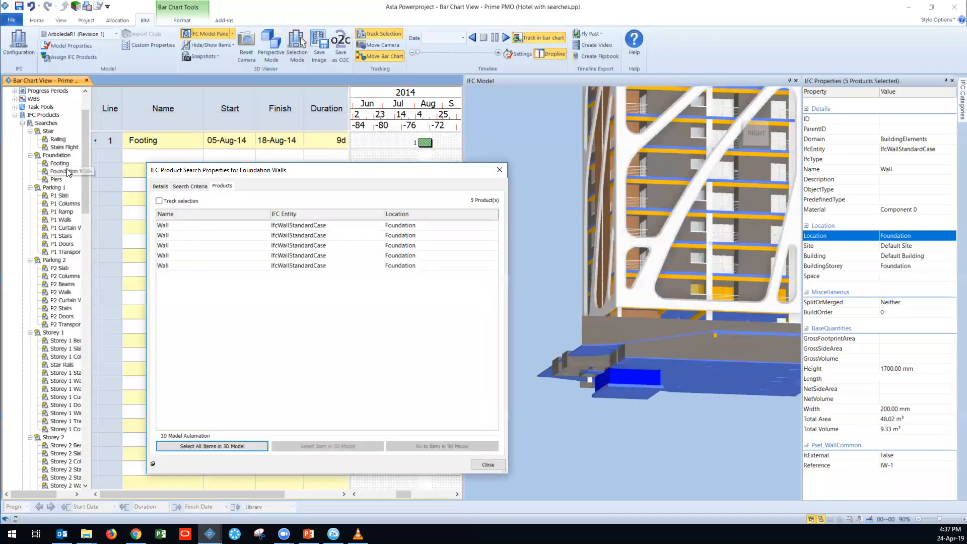
Step: Create a task from the Foundation Walls search, close its properties and check the products linked to the Foundation Walls and Footing tasks
right_click(55, 174)
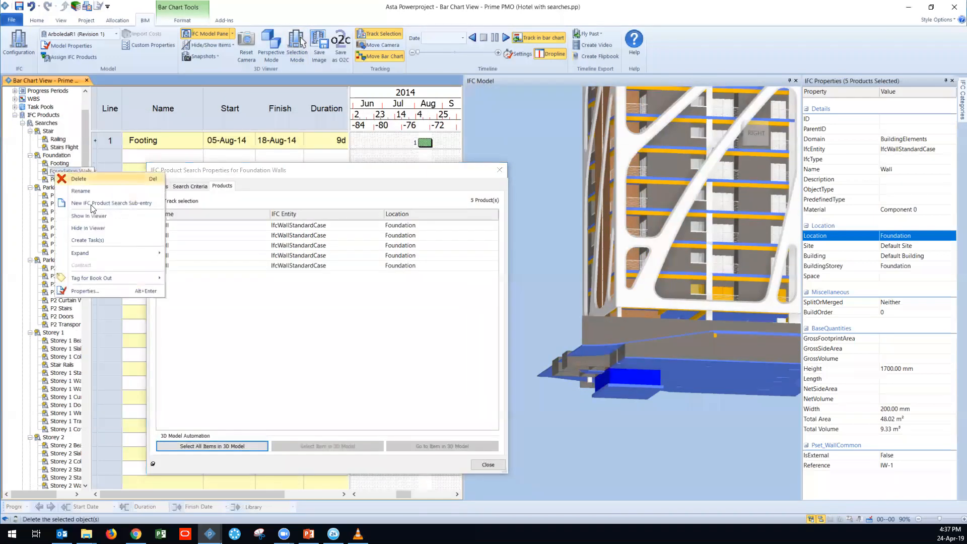
left_click(102, 244)
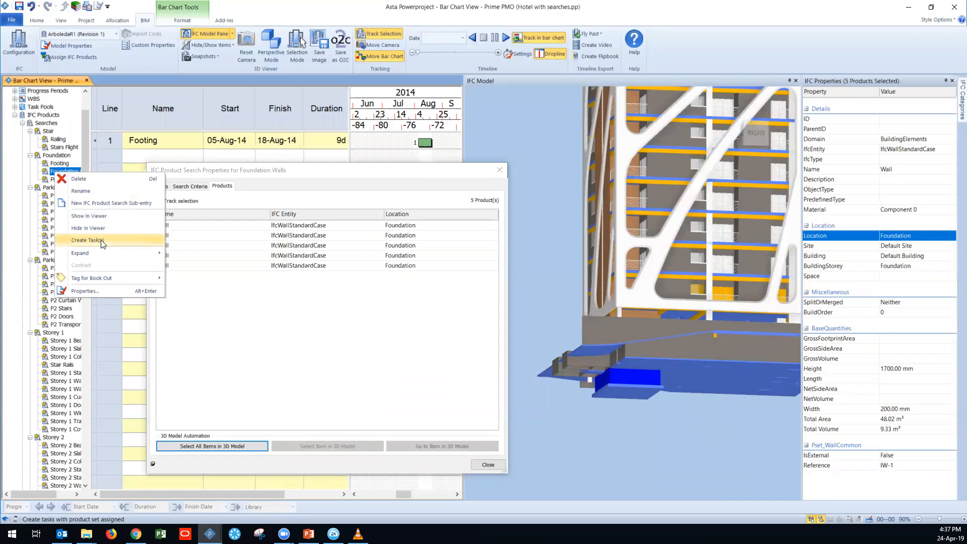
left_click(500, 170)
left_click(113, 157)
left_click(112, 143)
left_click(267, 390)
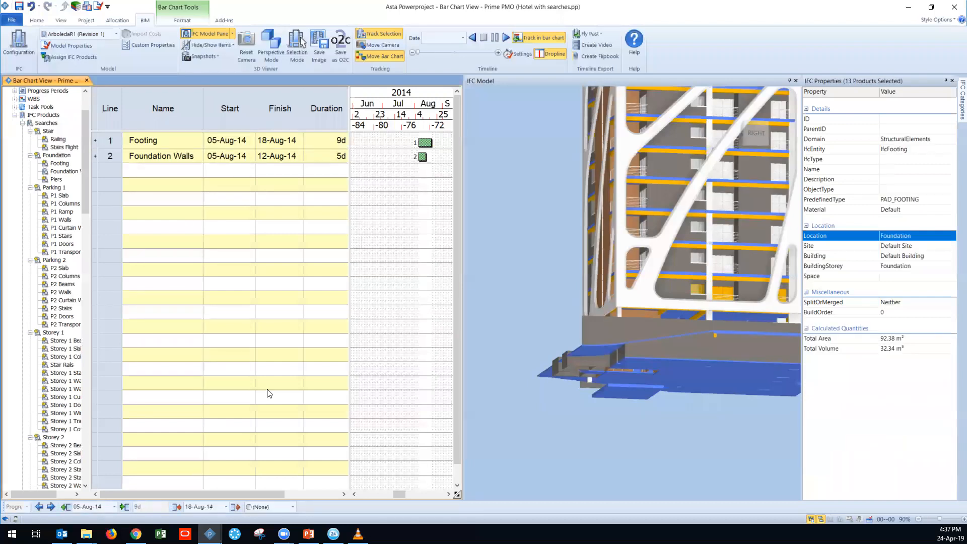
Step: Create a task from the Piers search in the Foundation group and select the new task
left_click(56, 182)
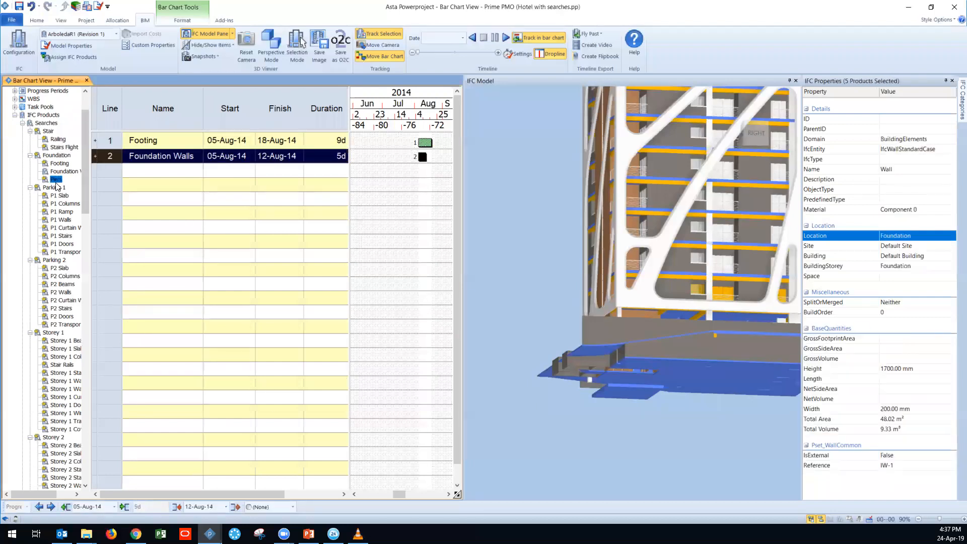
right_click(56, 181)
left_click(102, 251)
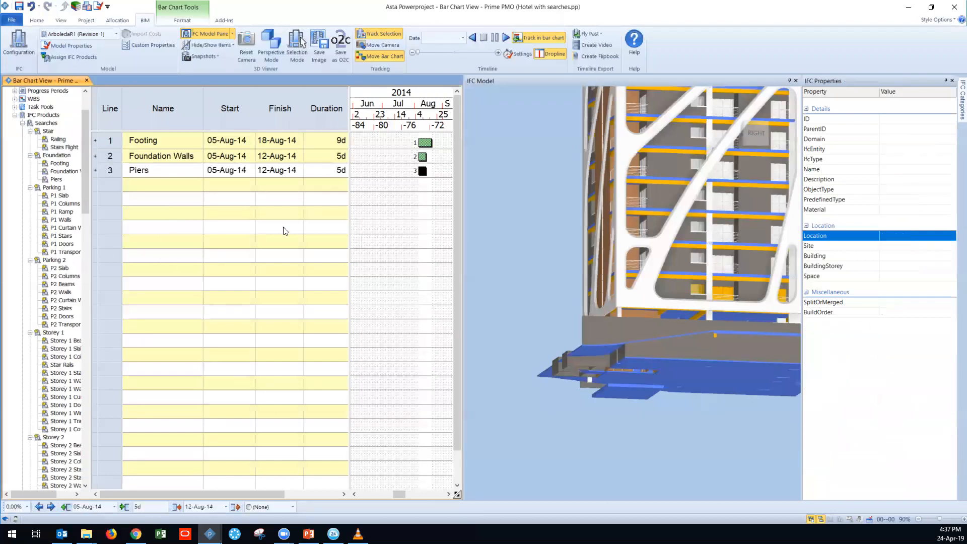
left_click(105, 169)
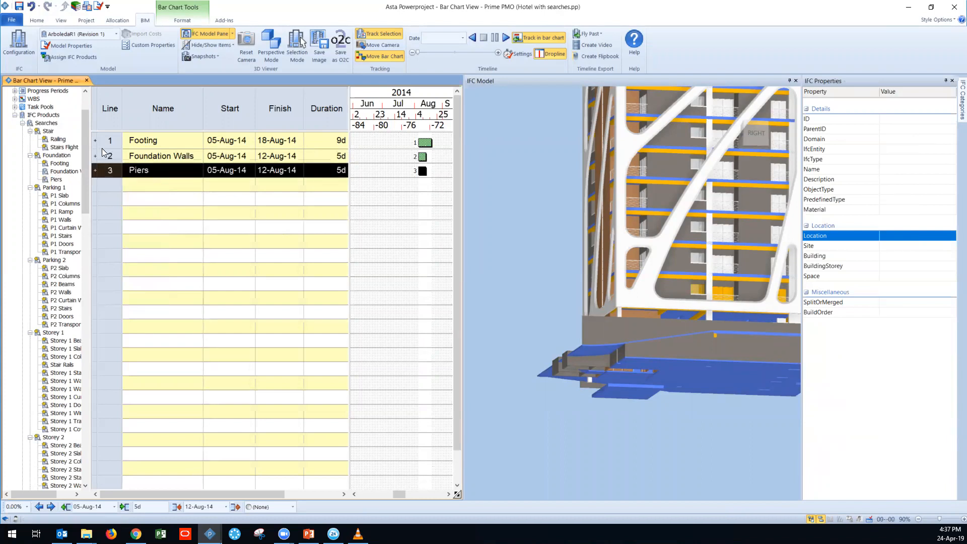
Step: Reorder the tasks as Footing, Piers and Foundation Walls, and link them in that sequence in the bar chart
left_click_drag(103, 151, 115, 155)
left_click(101, 155)
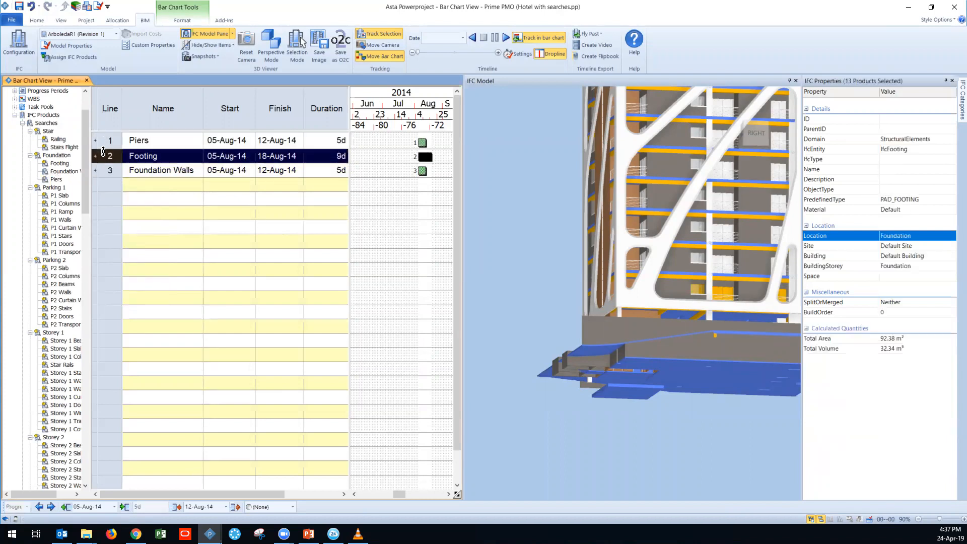
left_click_drag(103, 132, 107, 138)
left_click(104, 141)
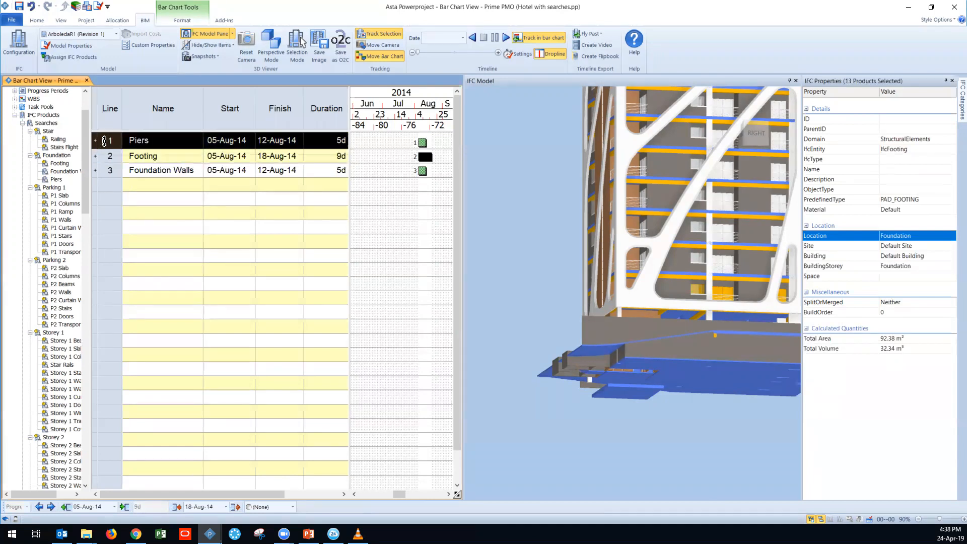
left_click(102, 172)
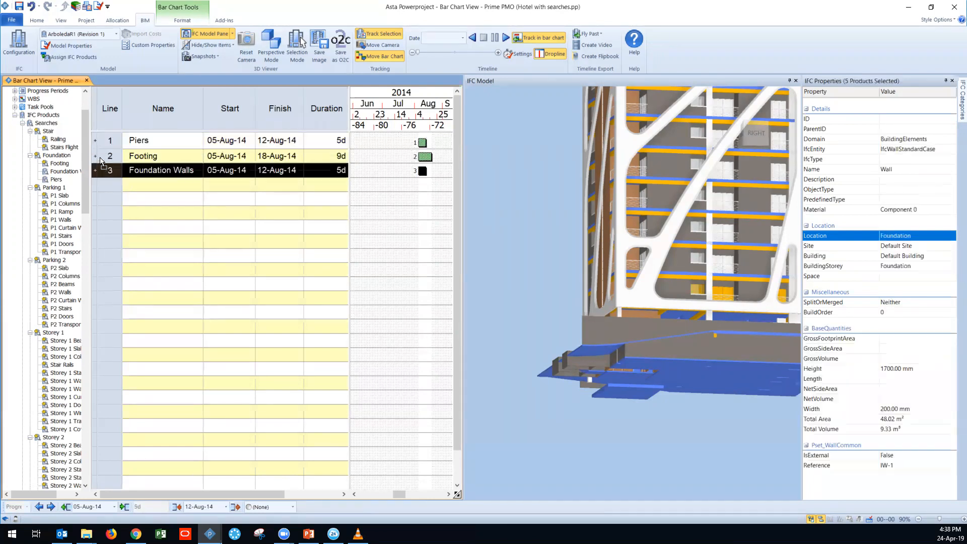
left_click_drag(102, 172, 100, 155)
left_click(211, 227)
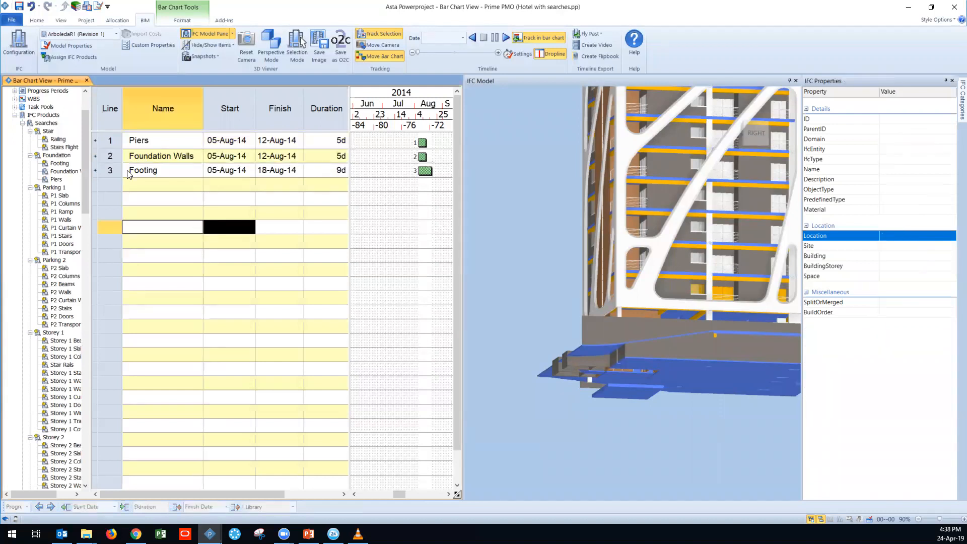
left_click(100, 171)
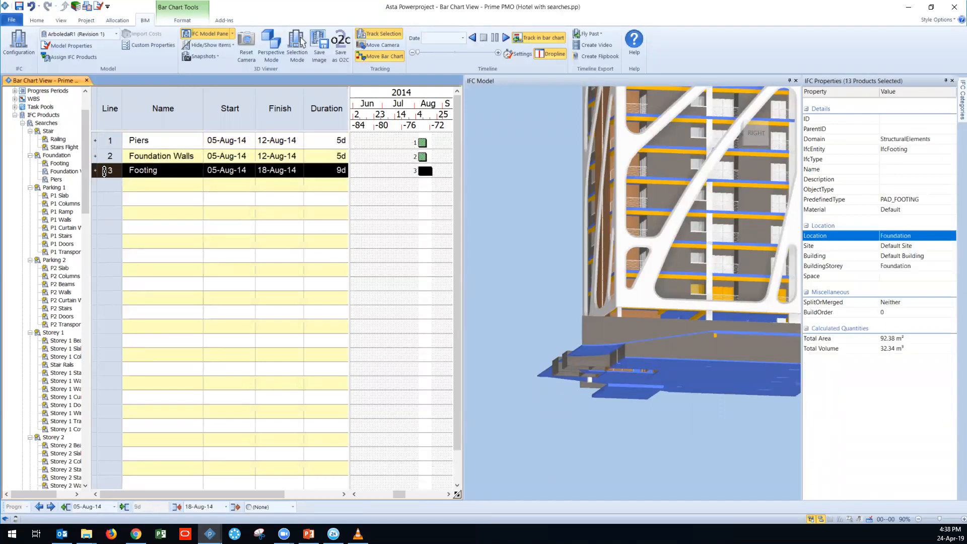
left_click_drag(104, 170, 104, 142)
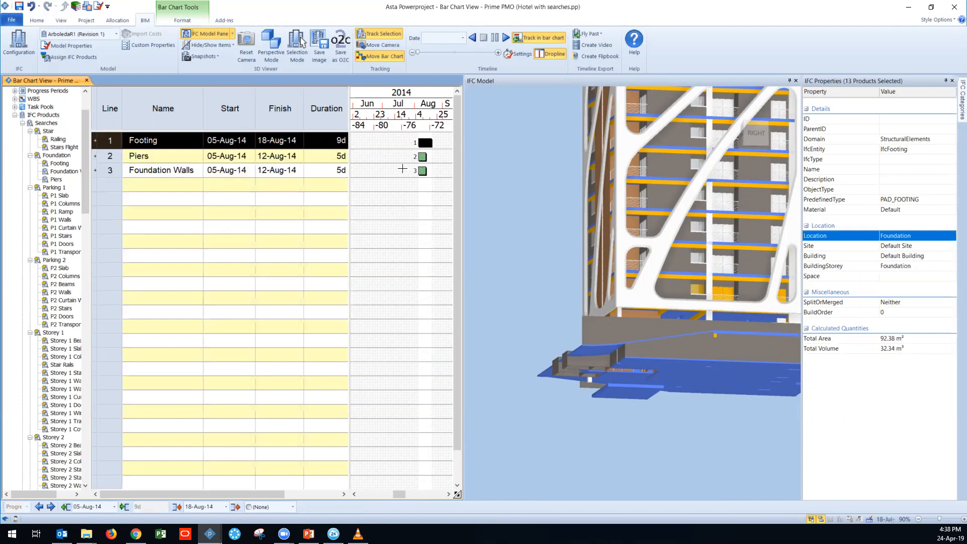
left_click_drag(431, 145, 421, 172)
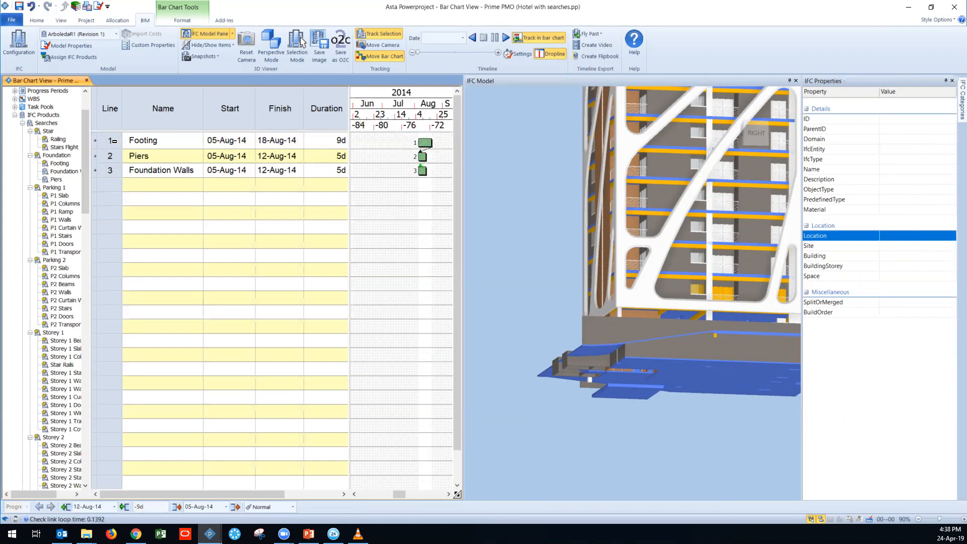
Step: Summarise the three tasks under a summary task named Foundation and locate it under Programme in the project tree
left_click_drag(114, 141, 107, 177)
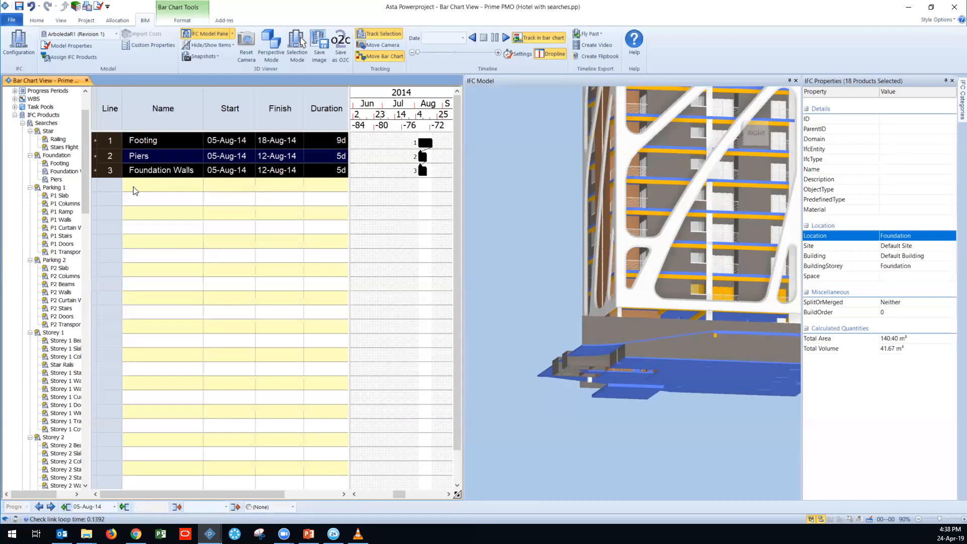
left_click(80, 21)
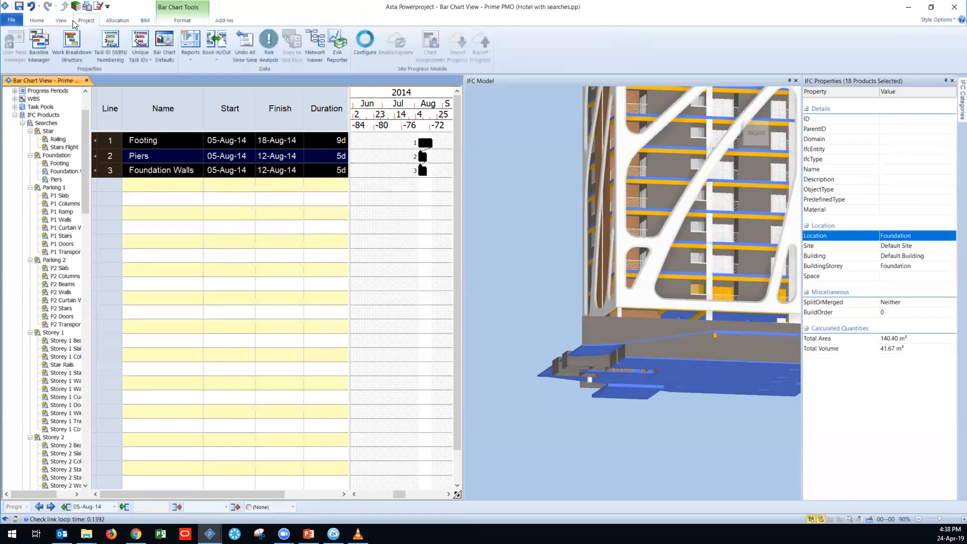
left_click(37, 21)
left_click(313, 43)
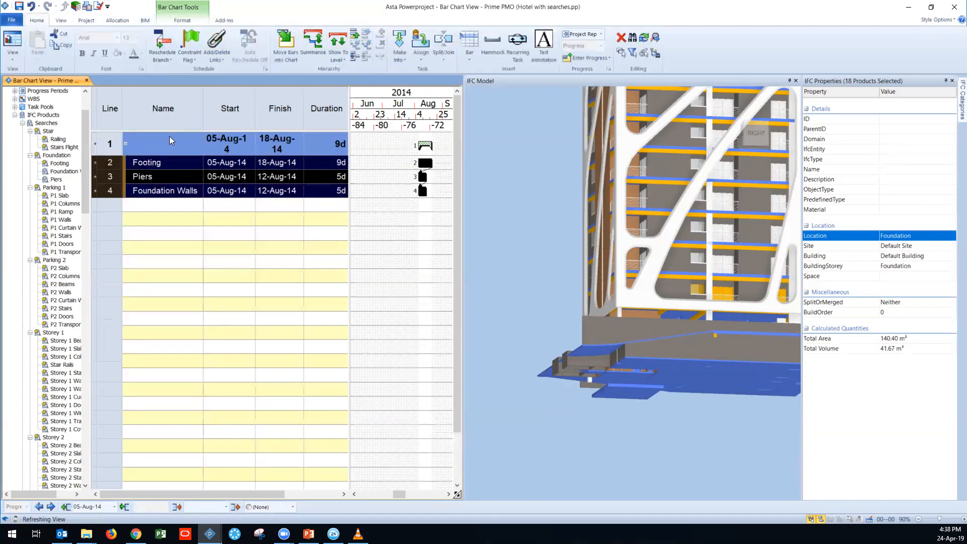
left_click(169, 140)
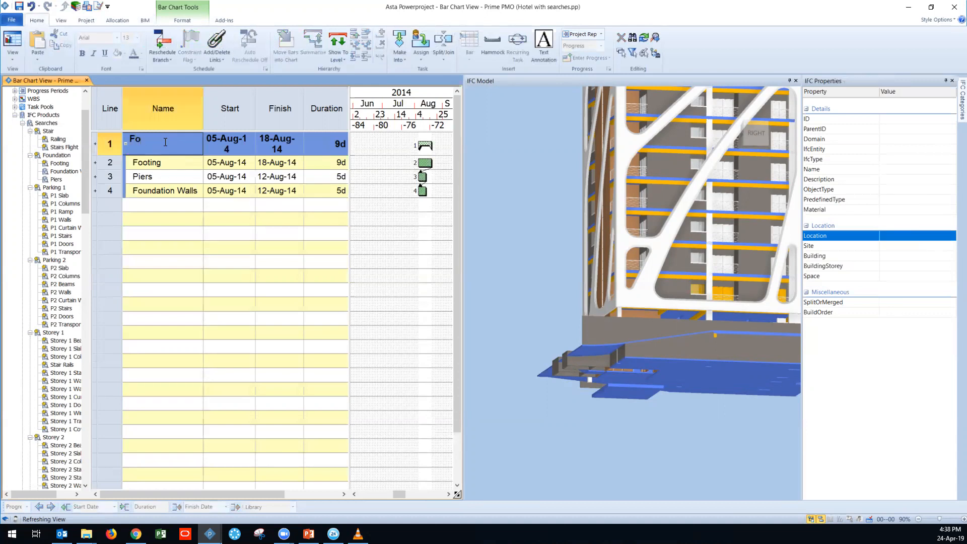
left_click(229, 232)
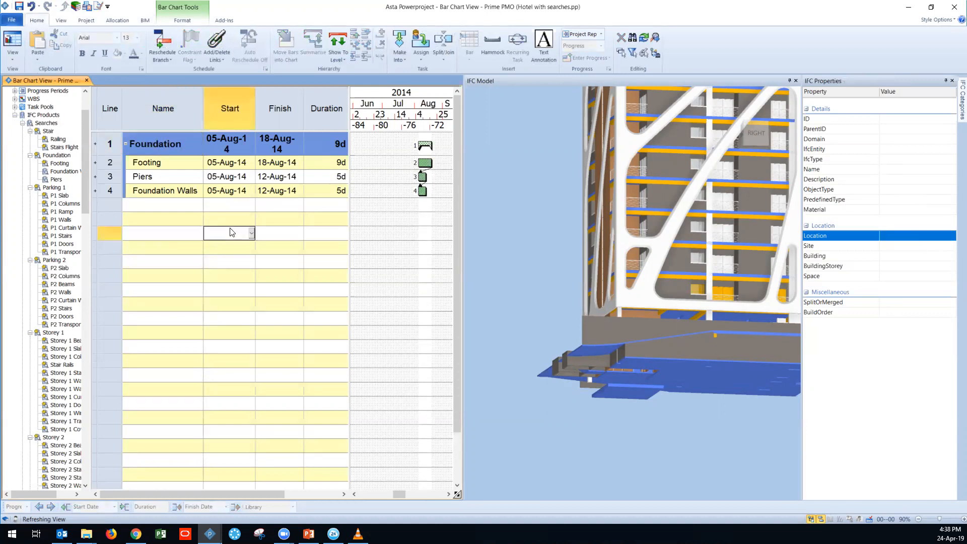
left_click(15, 100)
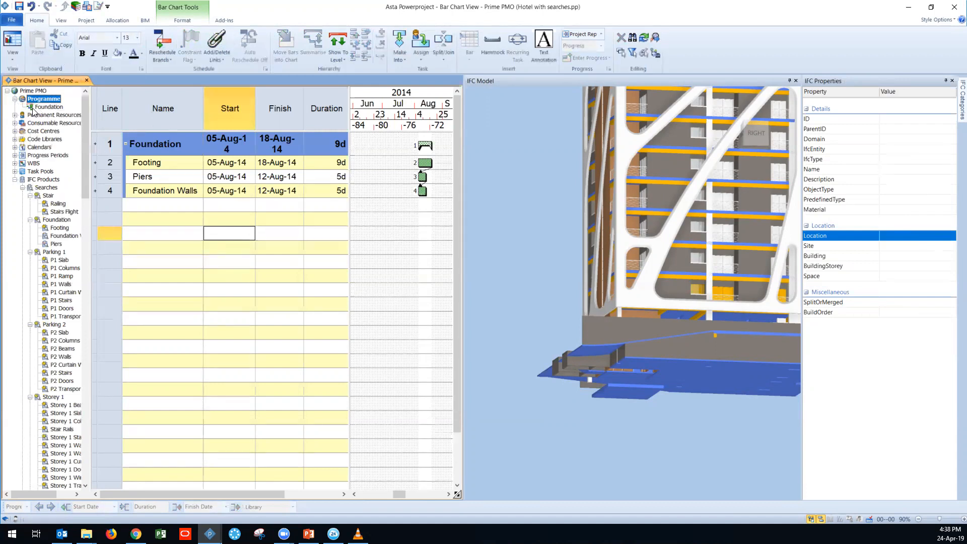
left_click(180, 262)
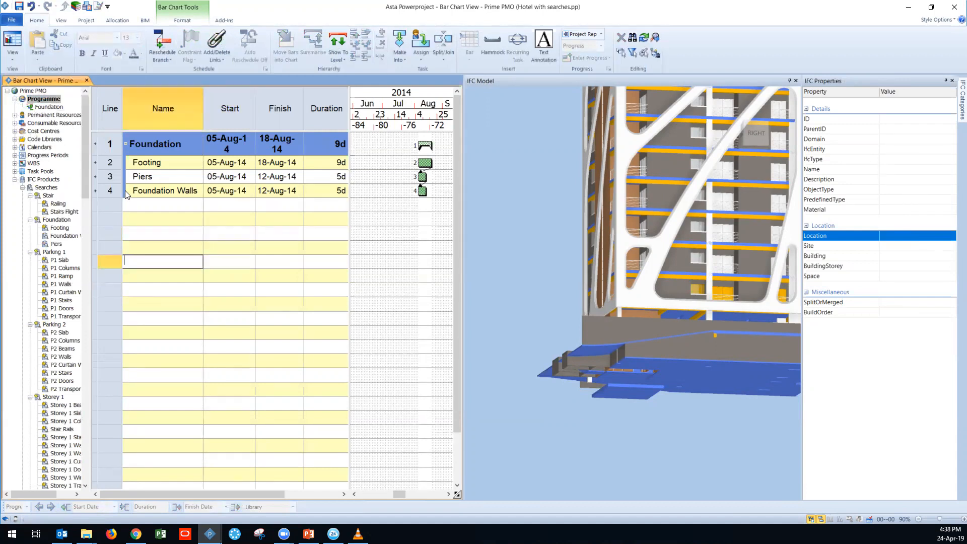
Step: Show only the products of the Footing, Piers and Foundation Walls tasks in the 3D model
left_click_drag(110, 162, 110, 191)
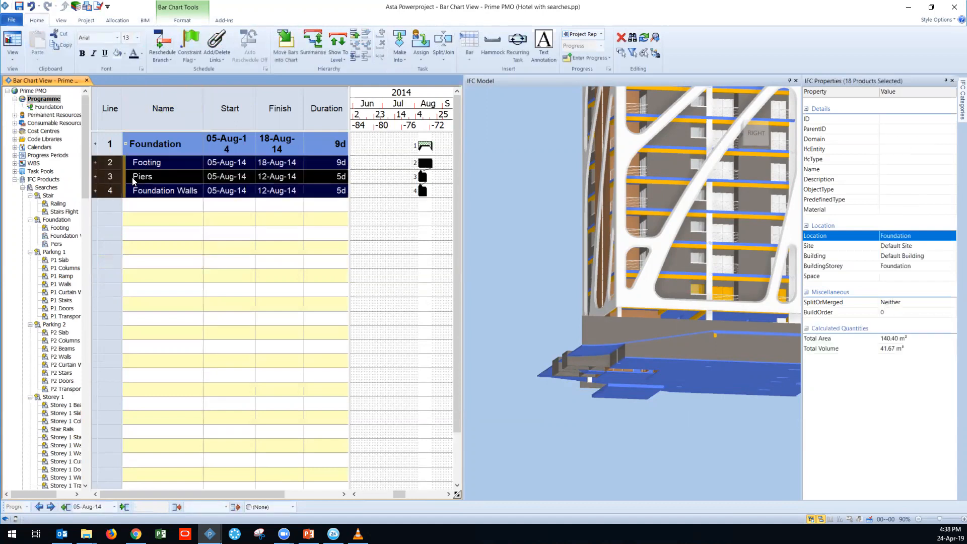
left_click(150, 22)
left_click(229, 45)
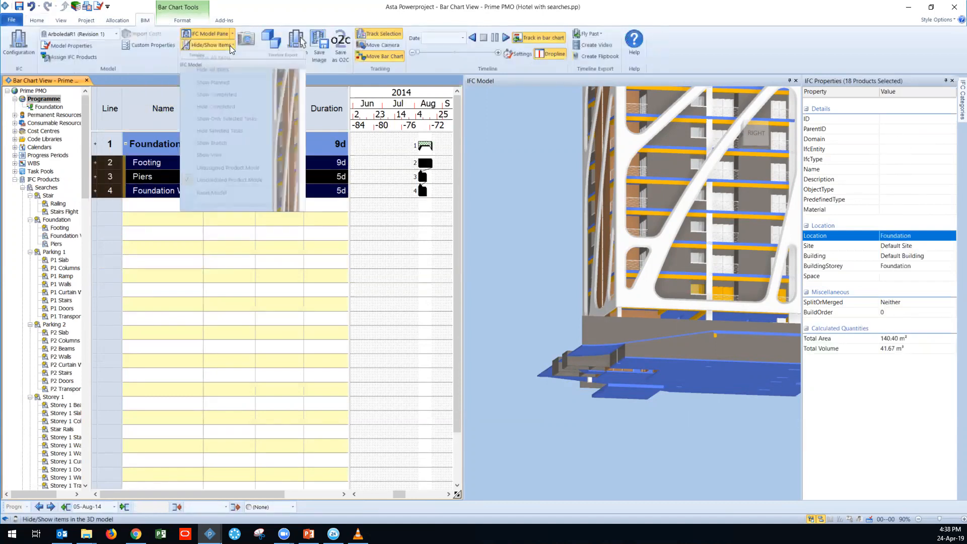
left_click(253, 121)
left_click_drag(675, 340, 682, 278)
Step: Reschedule the current branch with the default progress period settings and review the linked Foundation tasks in the bar chart
left_click(78, 22)
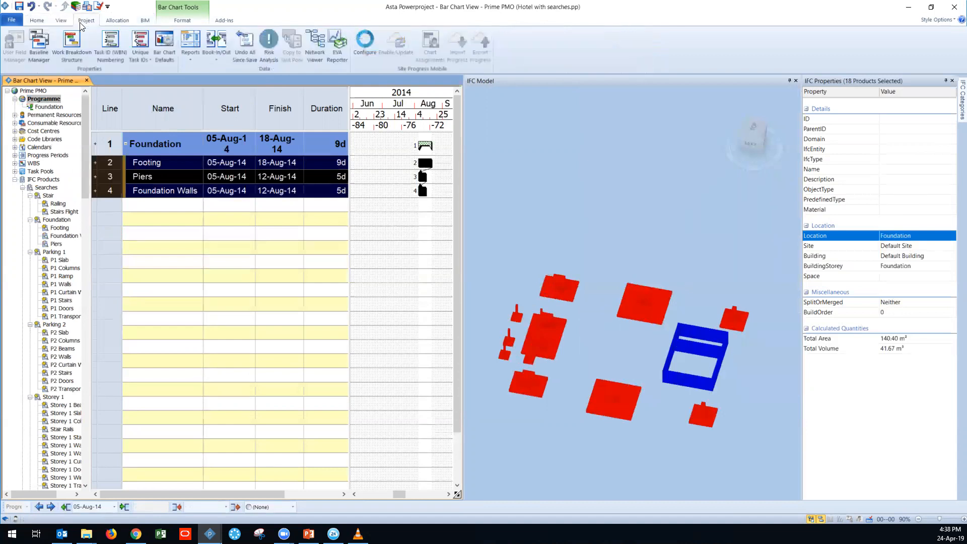
left_click(35, 21)
left_click(163, 41)
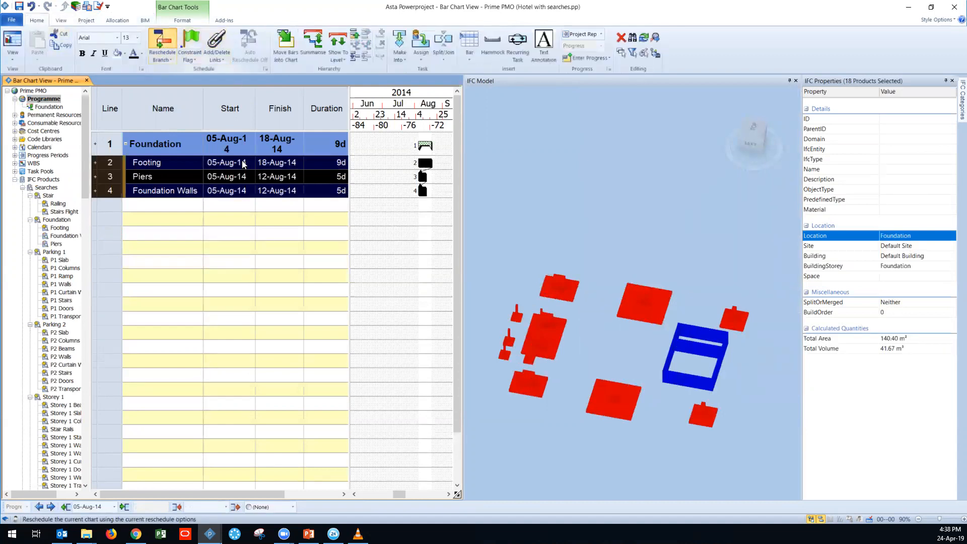
left_click(528, 305)
left_click_drag(405, 496, 411, 495)
left_click(403, 173)
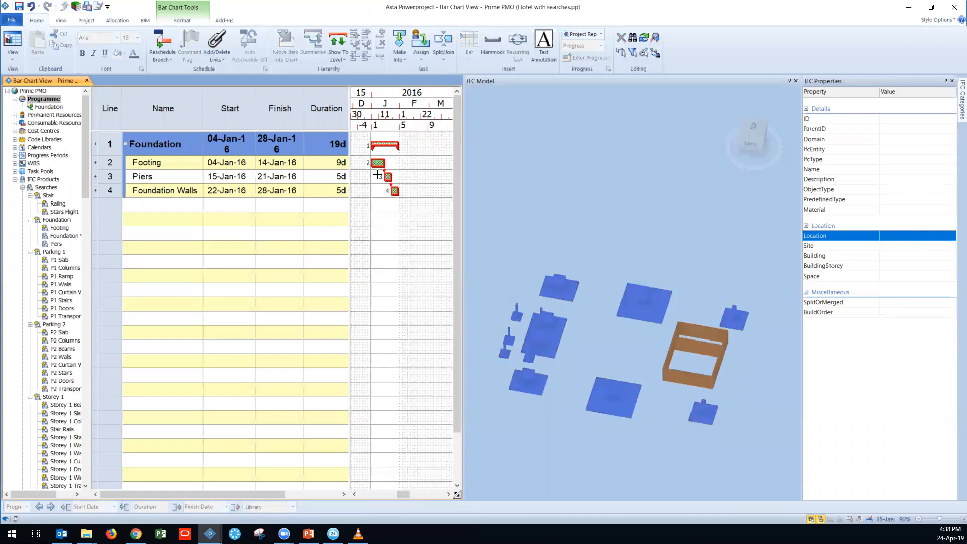
left_click(378, 169)
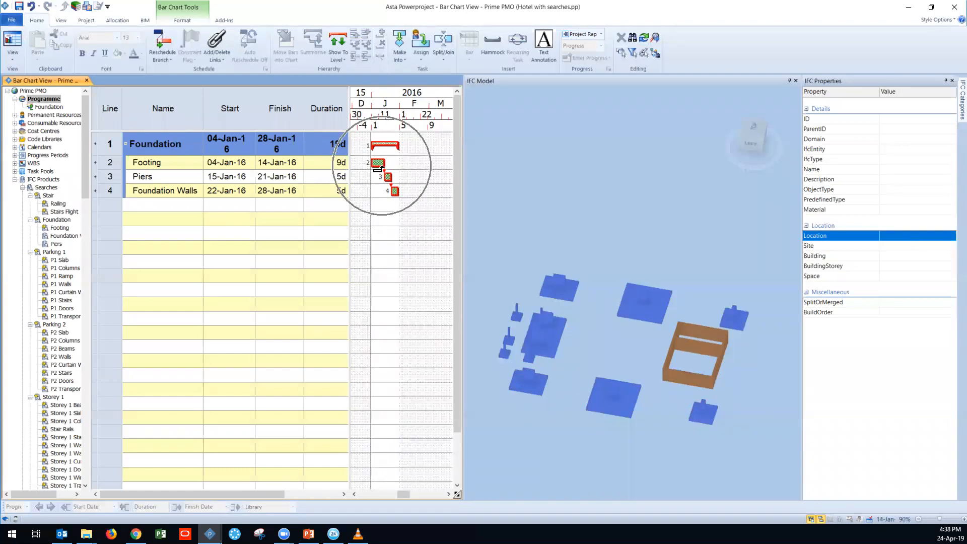
Step: Create tasks from all eight Parking 1 searches, P1 Slab through P1 Transport
scroll(50, 237, "down", 3)
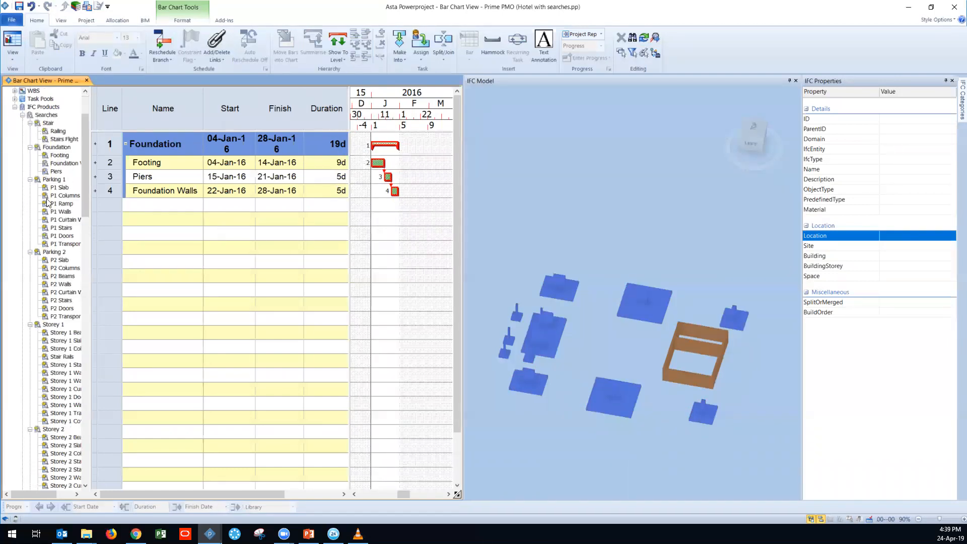
left_click(52, 190)
left_click(50, 244, "shift")
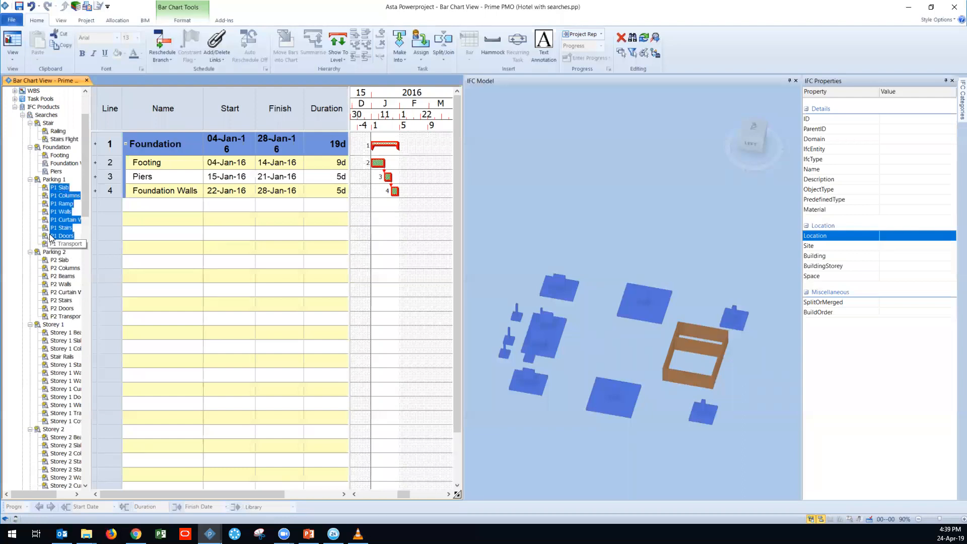
right_click(56, 201)
left_click(96, 266)
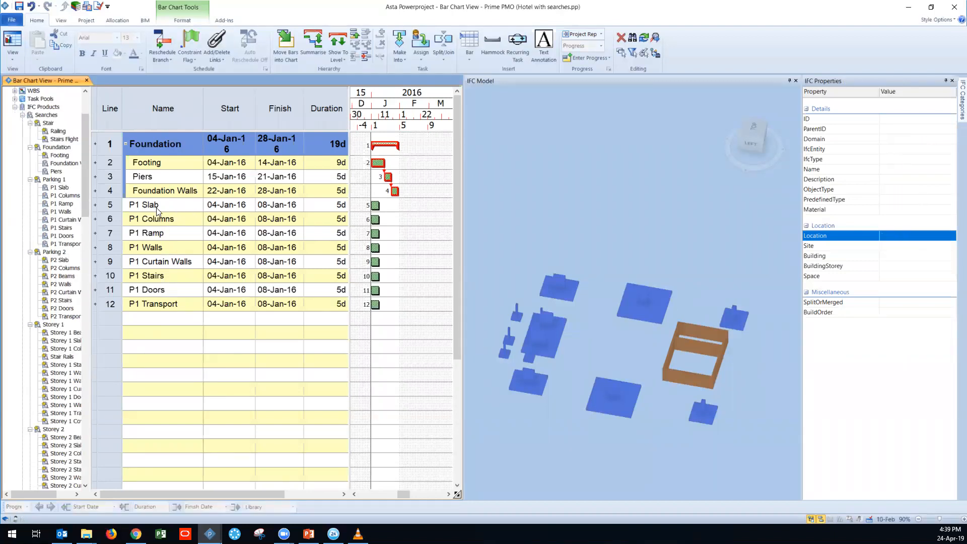
Step: Summarise the eight P1 tasks under a summary task named Parking 1
left_click_drag(111, 206, 97, 303)
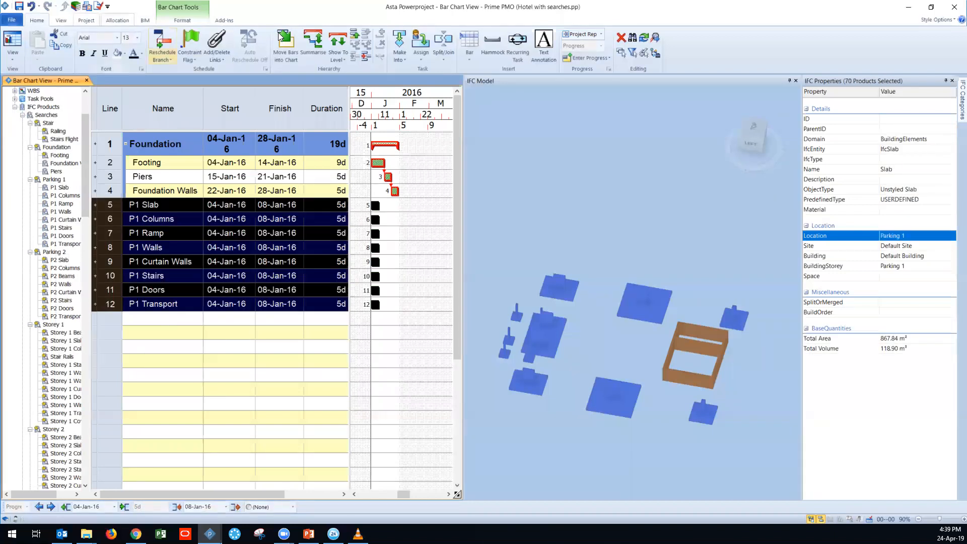
left_click(313, 42)
left_click(145, 209)
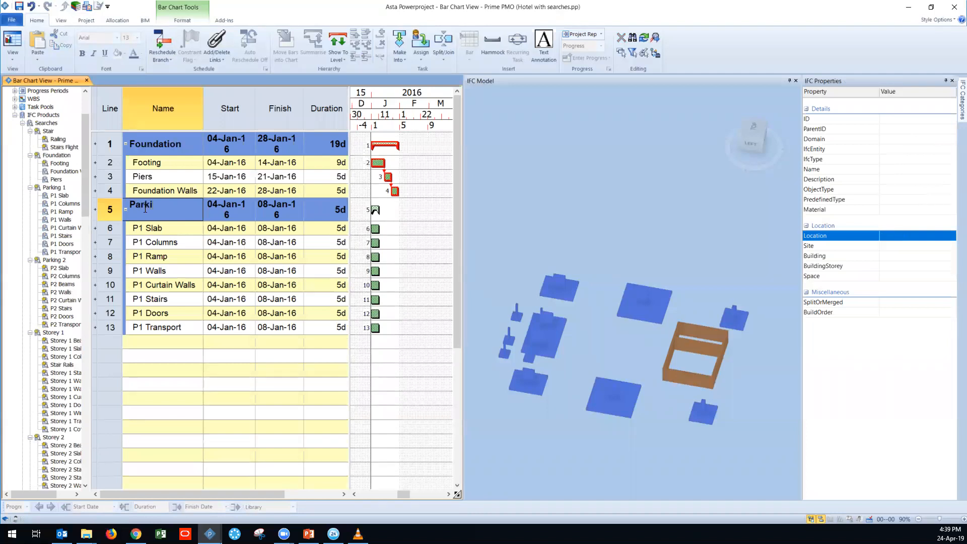
type("Parking 1")
key("Return")
Step: Link the Parking 1 tasks one after another from P1 Slab through P1 Transport
left_click_drag(375, 233, 375, 246)
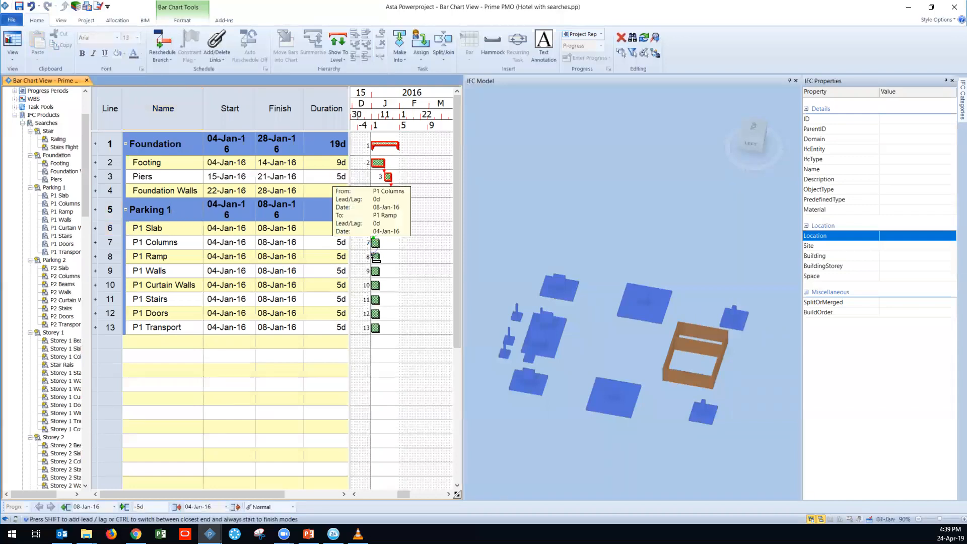
left_click(376, 257)
left_click(375, 328, "shift")
left_click(226, 63)
left_click(237, 83)
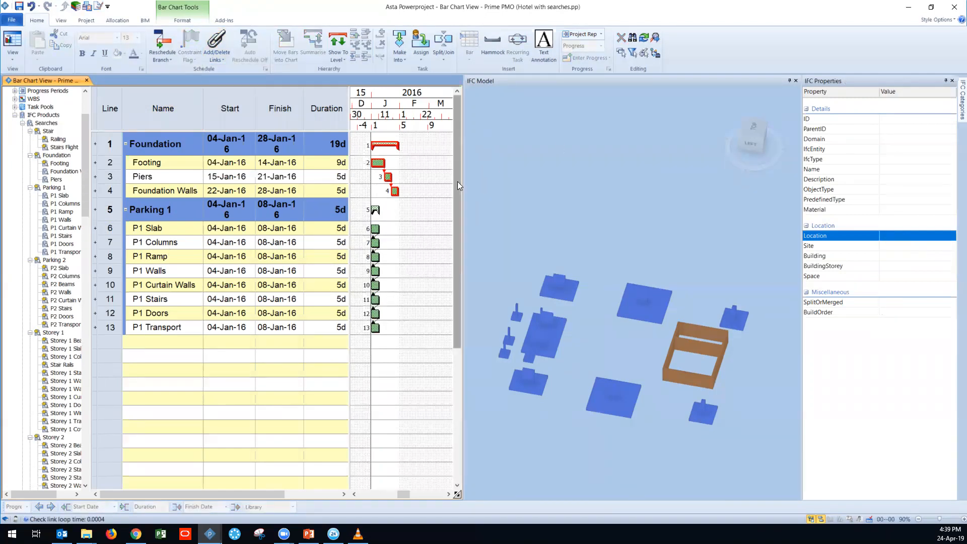
Step: Widen the bar chart and reschedule only the P1 Slab, P1 Columns, P1 Ramp and P1 Walls tasks
left_click_drag(461, 183, 561, 238)
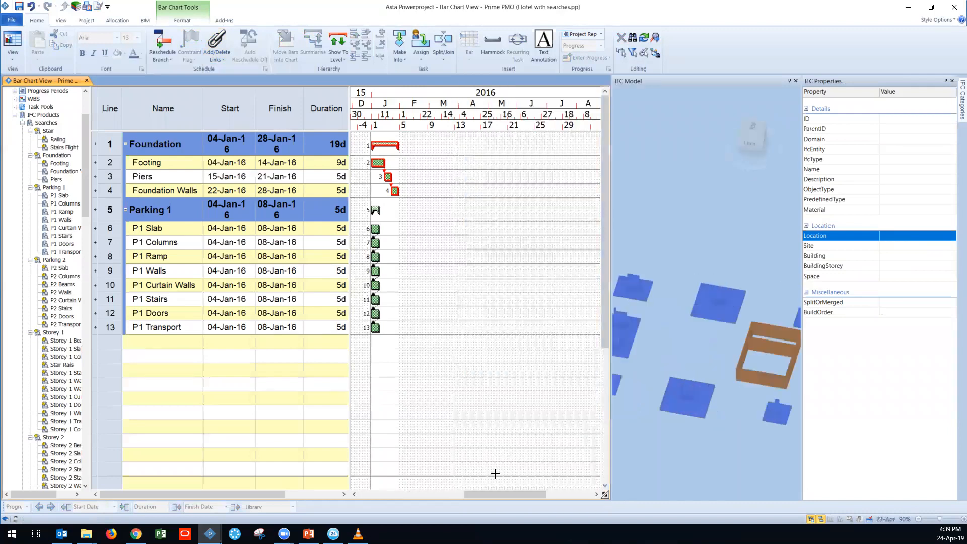
scroll(465, 490, "left", 2)
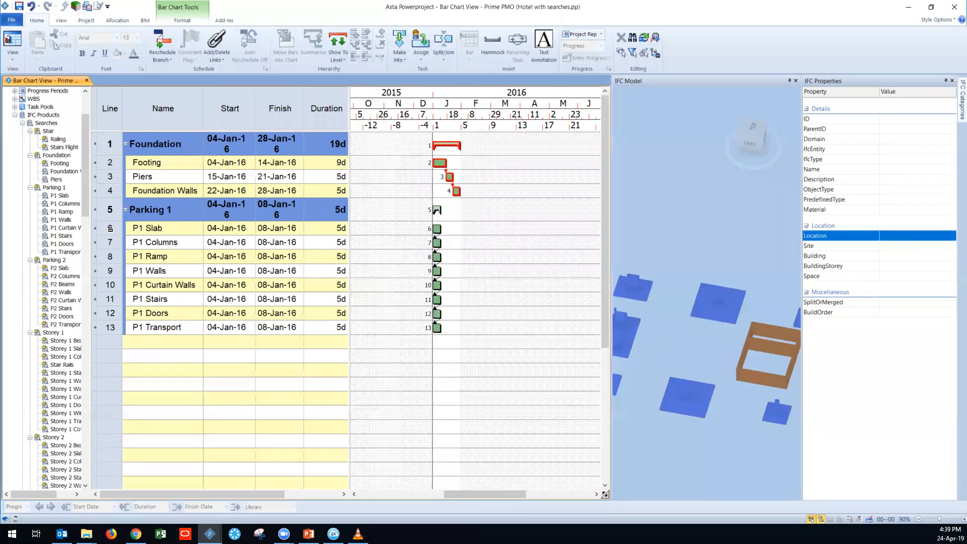
left_click_drag(112, 227, 111, 272)
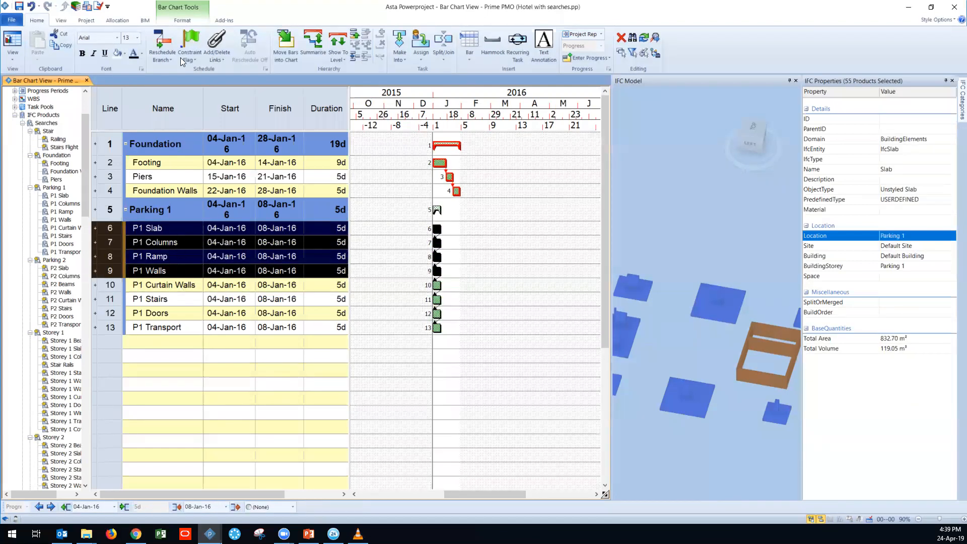
left_click(162, 57)
left_click(196, 112)
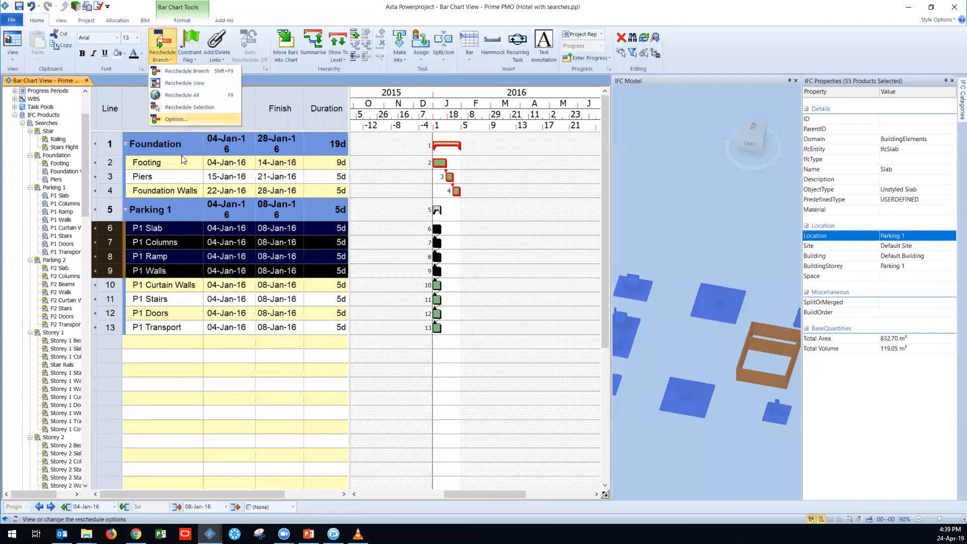
left_click(200, 108)
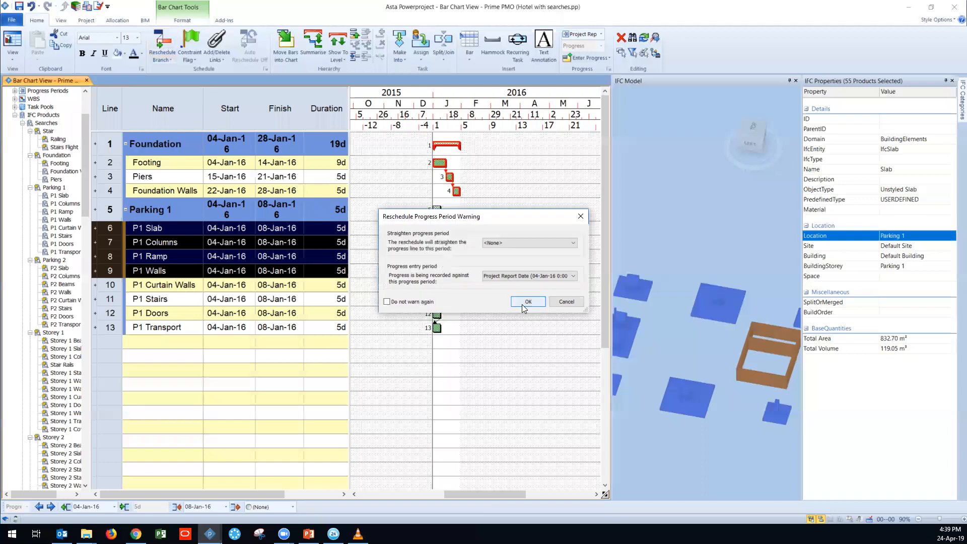
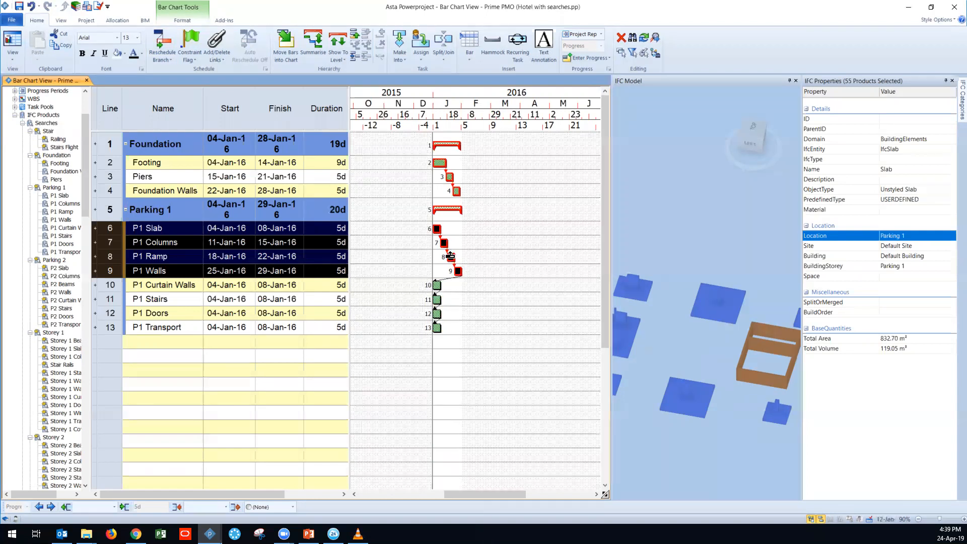
Step: Undo the reschedule of the four selected P1 tasks and link Foundation Walls to P1 Slab
left_click(33, 9)
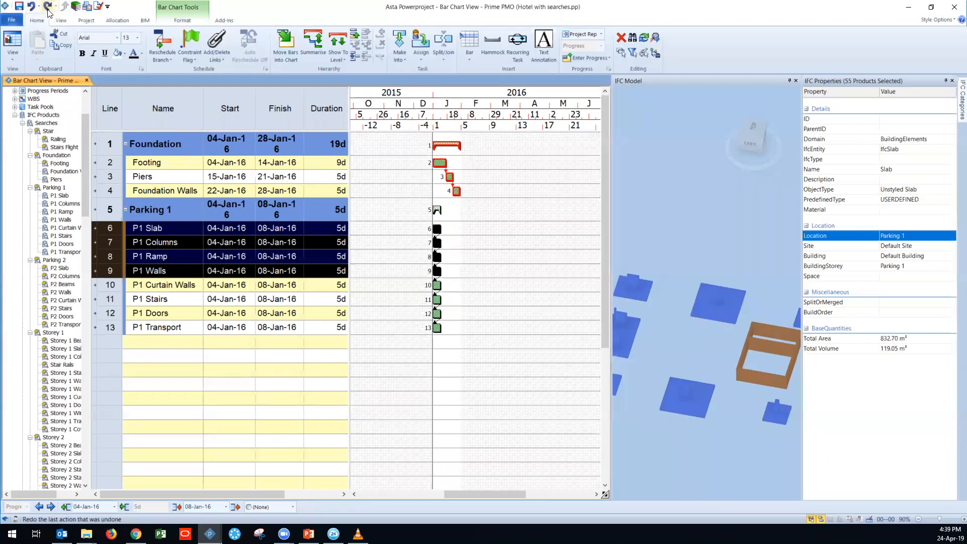
left_click(48, 9)
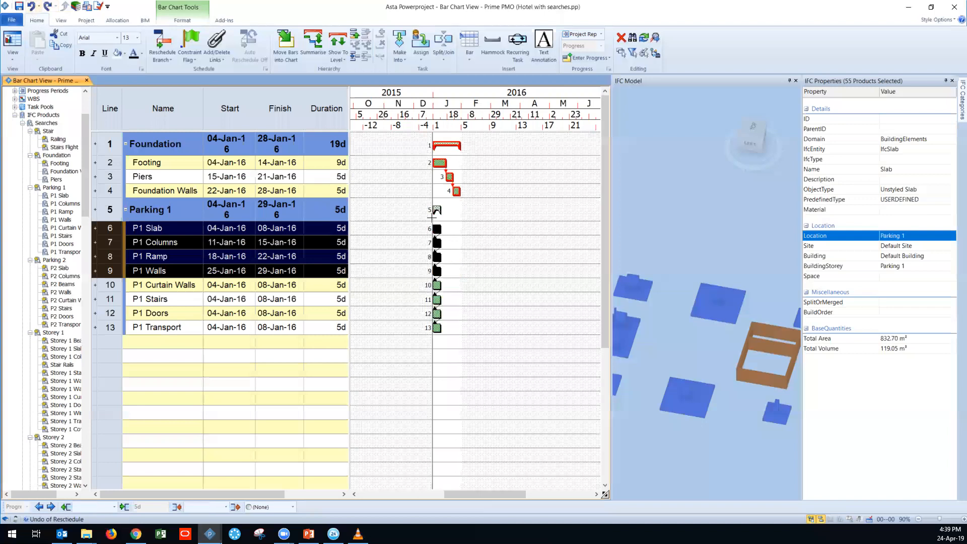
left_click_drag(458, 199, 437, 227)
Step: Reschedule the Foundation and Parking 1 tasks without straightening the progress period
left_click(161, 48)
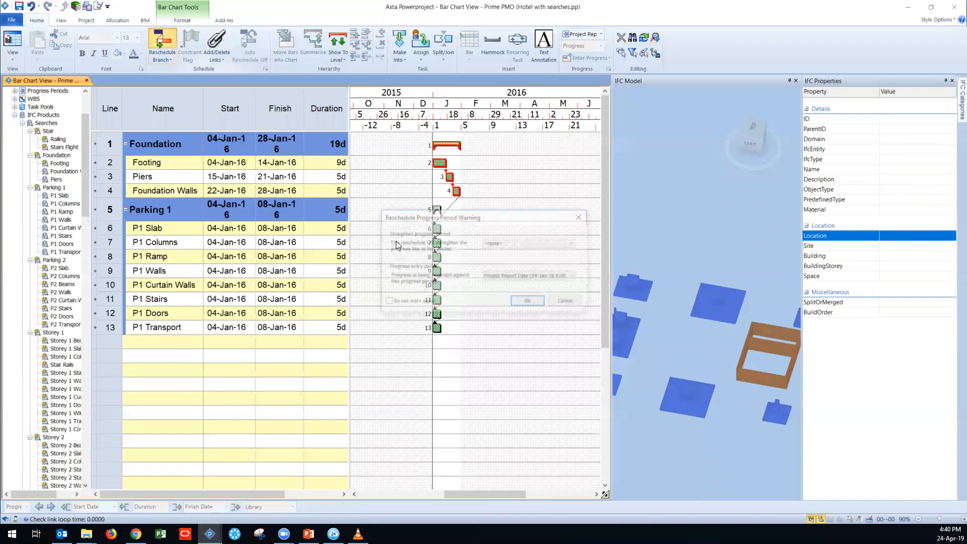
left_click(524, 304)
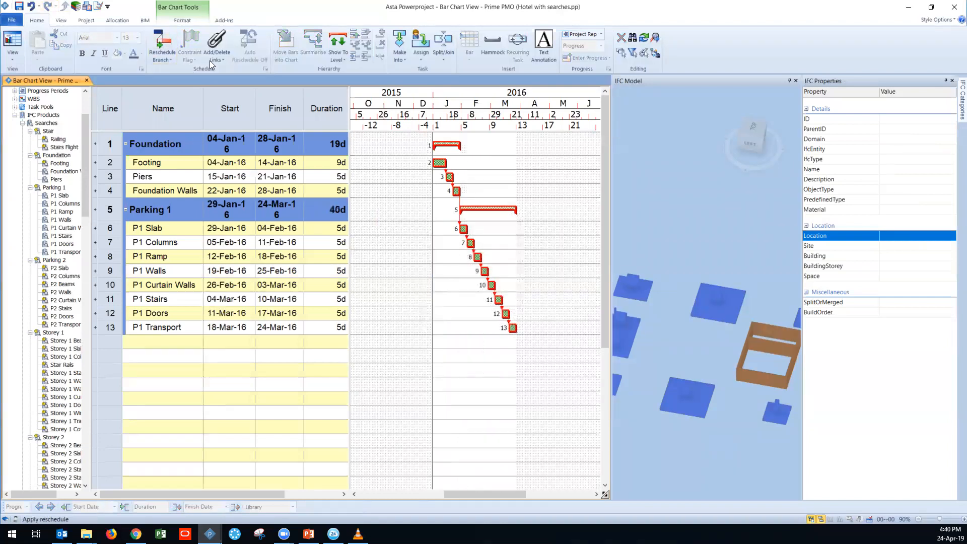
Step: Show only the current branch's products in the 3D model
left_click(145, 20)
left_click(211, 46)
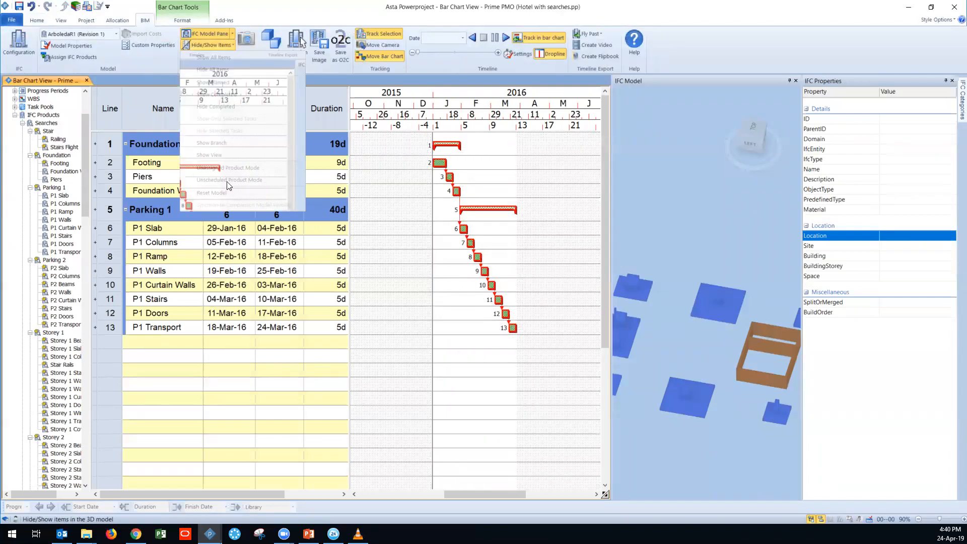
left_click(224, 145)
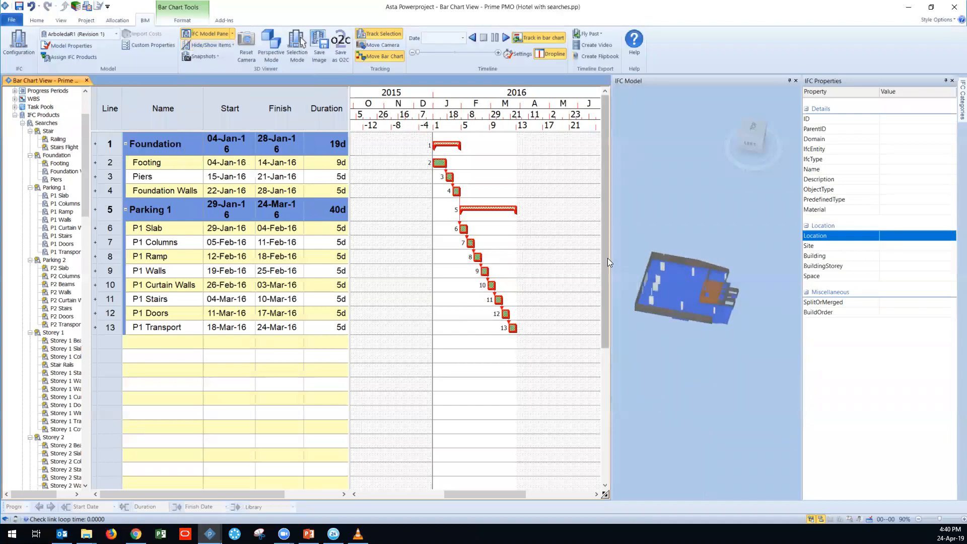
Step: Close the IFC properties pane and widen the IFC model pane for a closer view of the parking structure
left_click(952, 81)
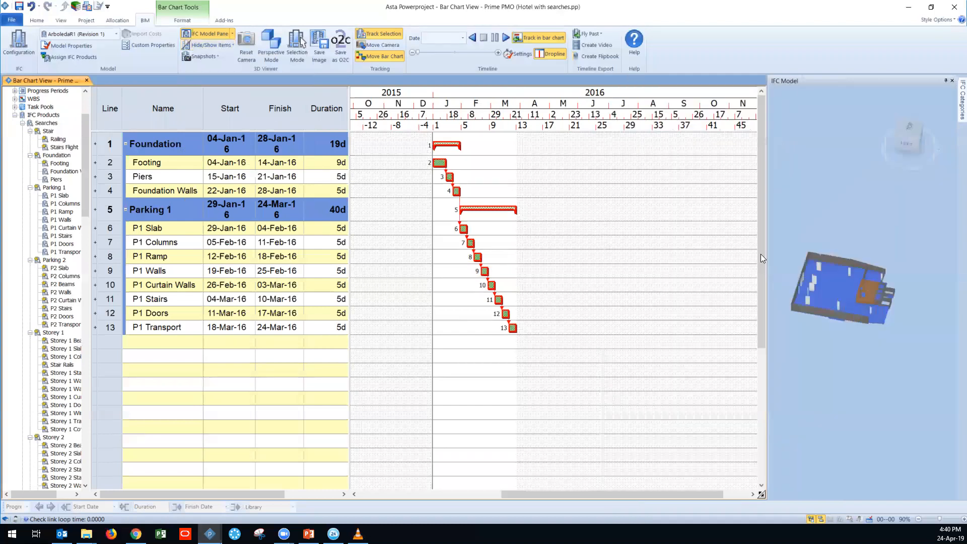
left_click_drag(764, 262, 625, 291)
left_click_drag(691, 307, 744, 358)
scroll(789, 310, "up", 5)
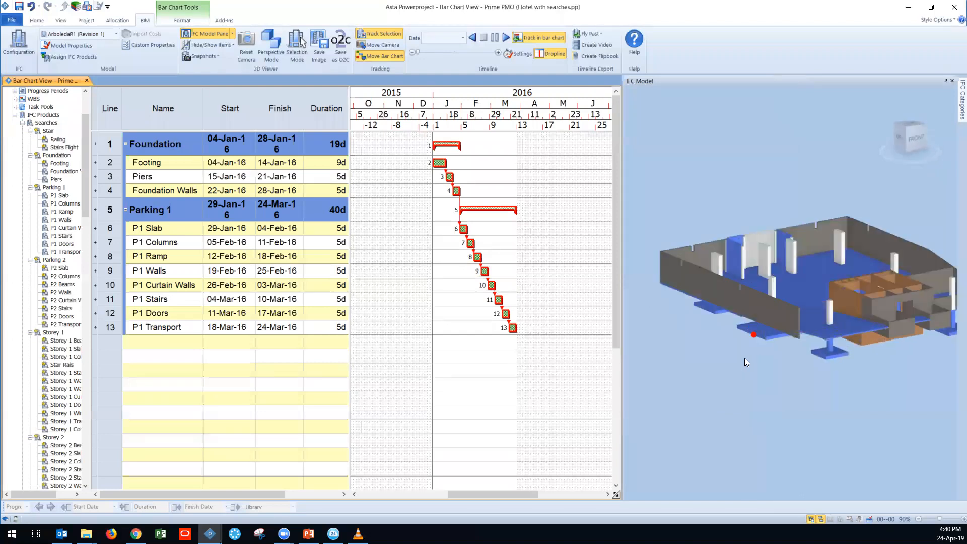
Step: Play the construction timeline in the 3D model through the Foundation and Parking 1 tasks, and stop it
left_click(506, 37)
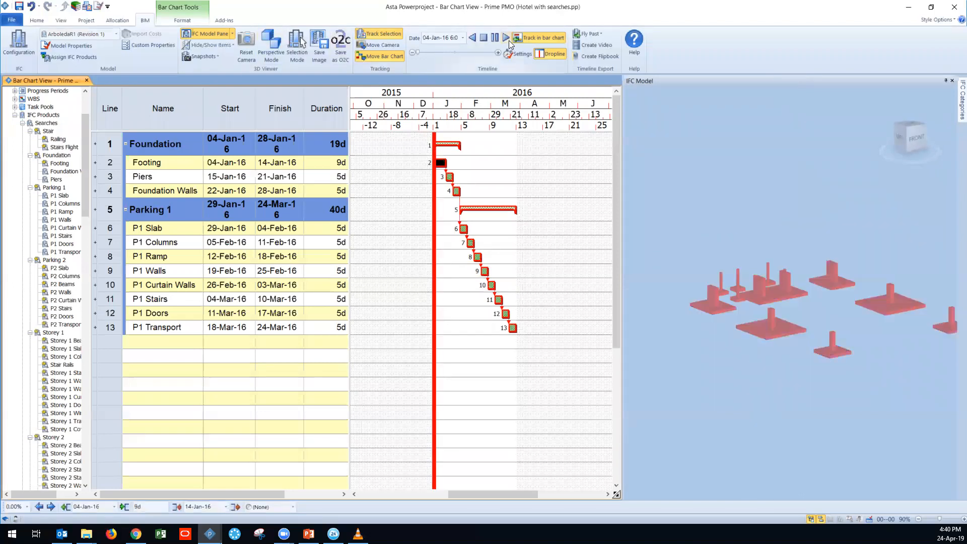
right_click(210, 533)
left_click(523, 442)
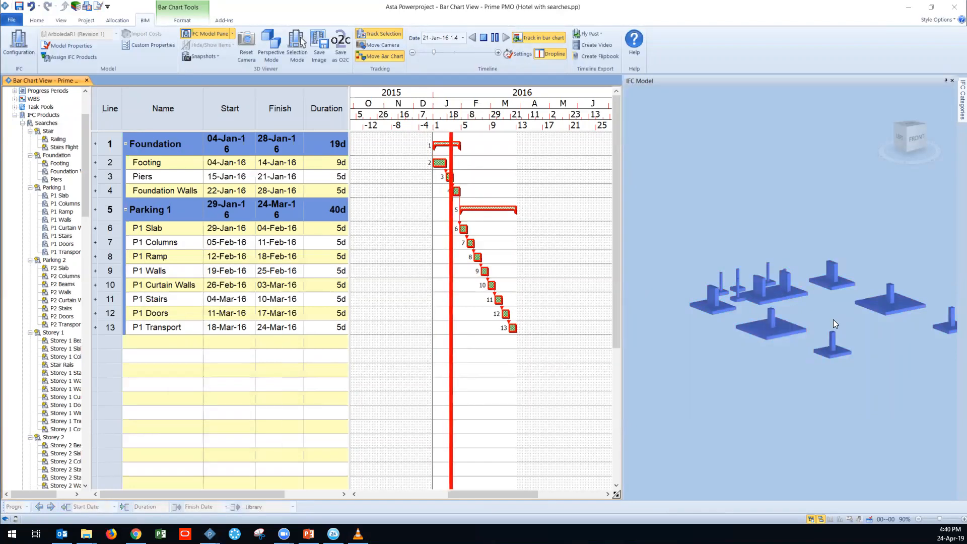
left_click(804, 311)
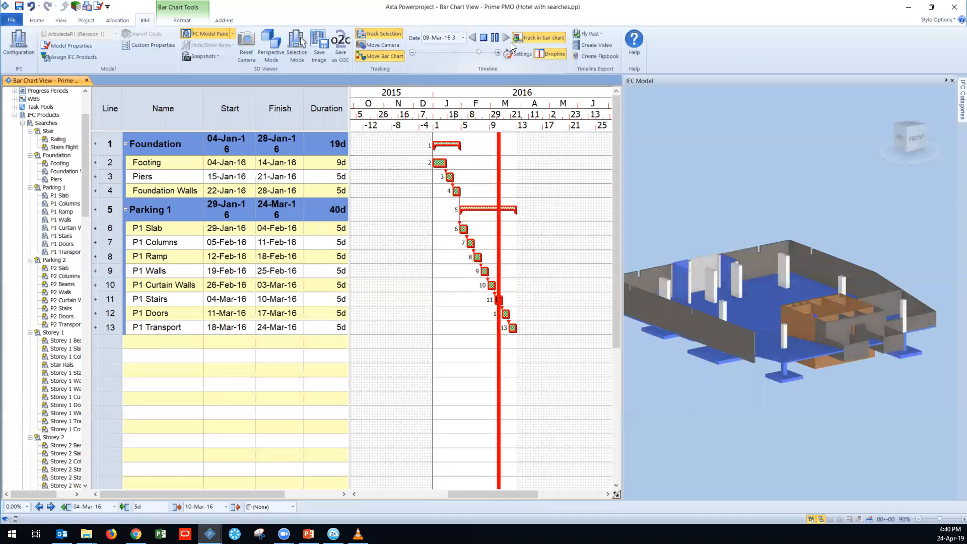
left_click(484, 40)
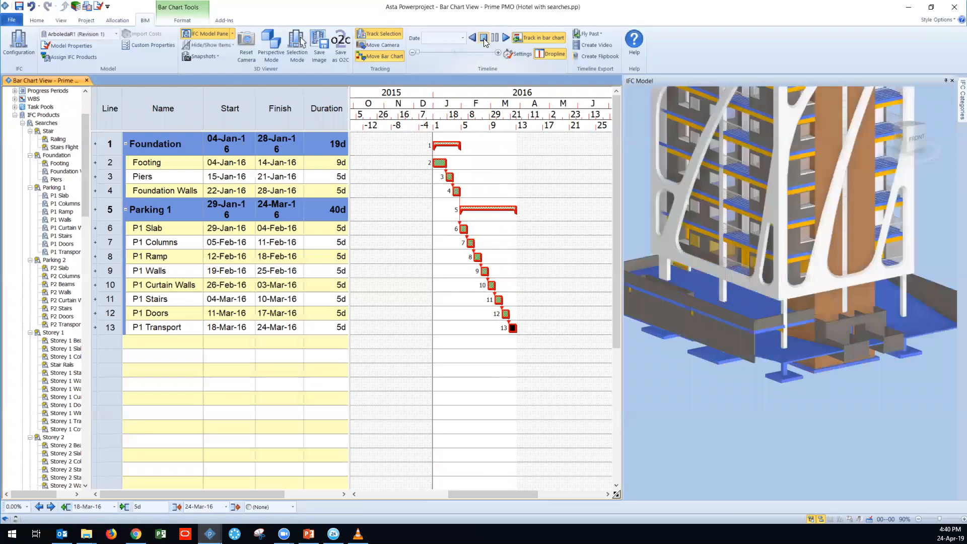
mouse_move(546, 258)
left_mouse_down()
mouse_move(559, 258)
mouse_move(549, 265)
left_mouse_up()
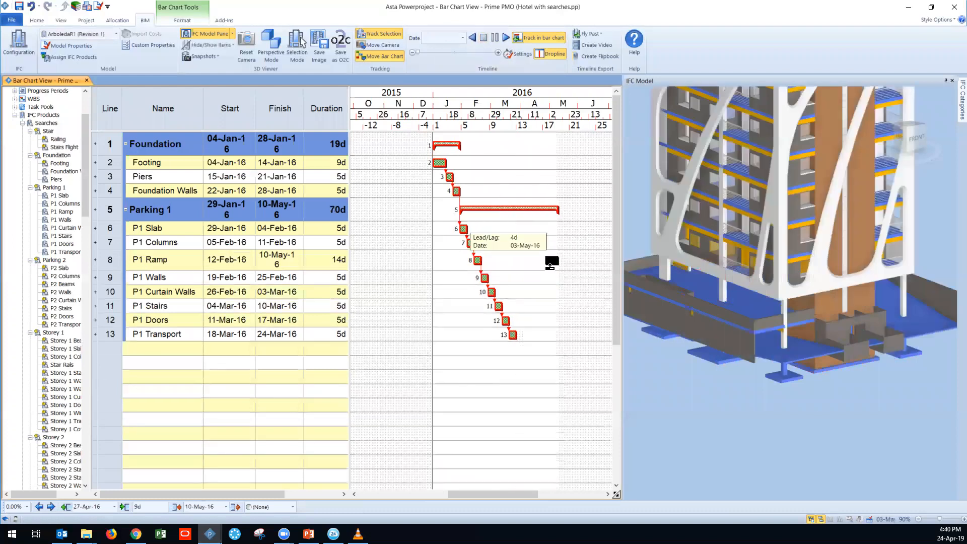
key("ctrl+z")
left_click(206, 397)
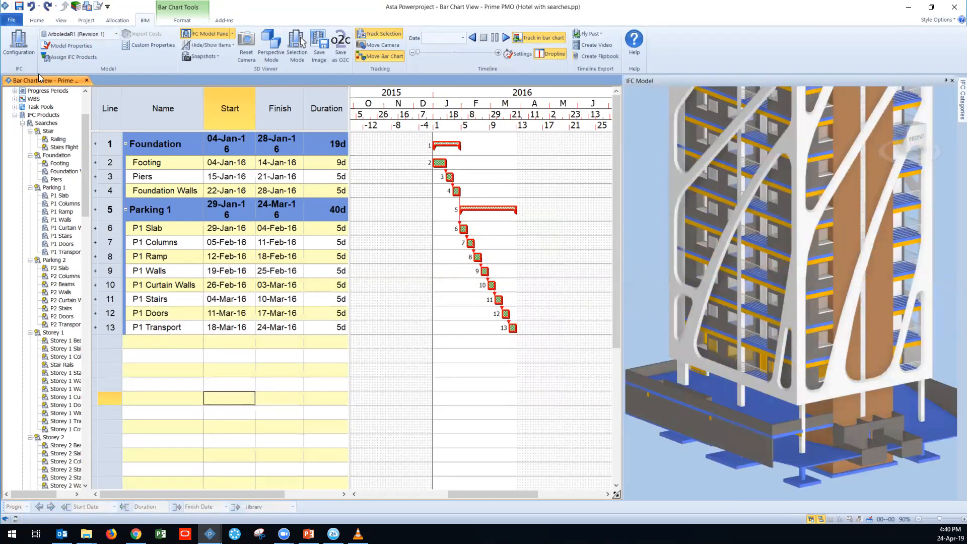
Step: Open the Planning view of the programme
left_click(61, 20)
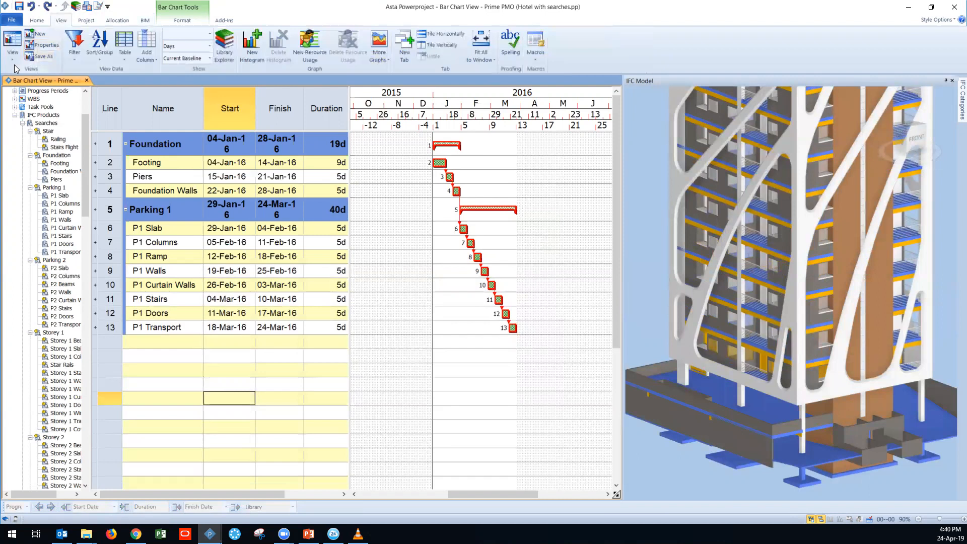
left_click(14, 59)
left_click(43, 213)
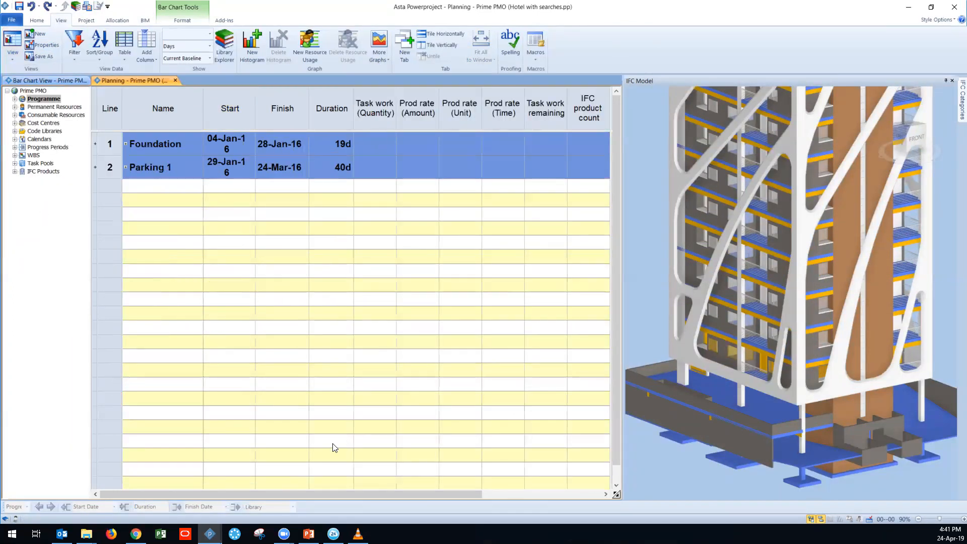
Step: Try to show only the Planning view's products in the 3D model with the summary tasks collapsed
left_click(144, 20)
left_click(225, 49)
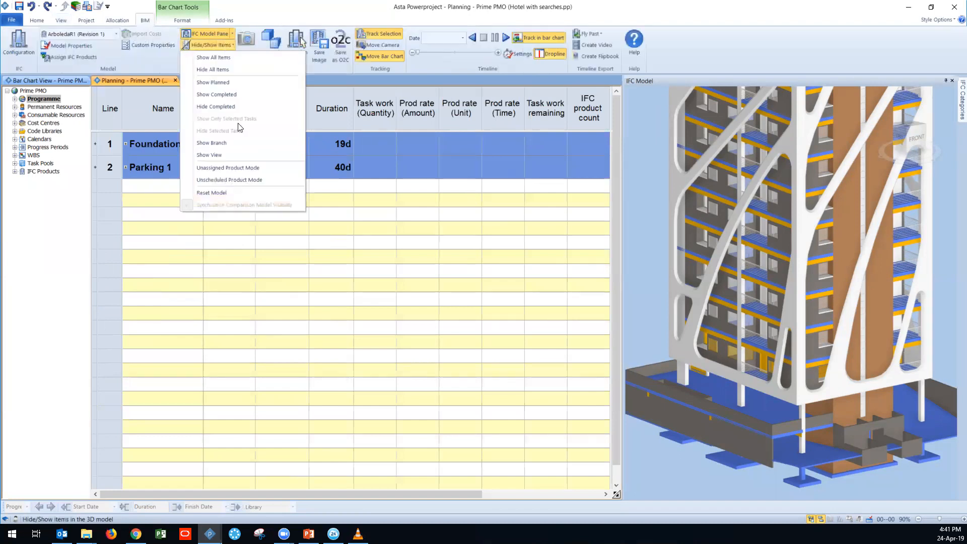
left_click(380, 283)
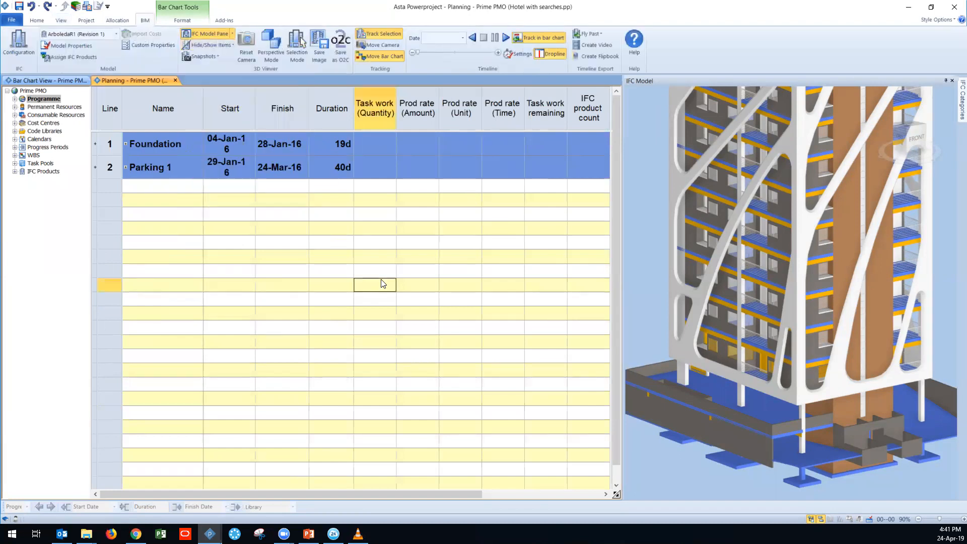
left_click(210, 46)
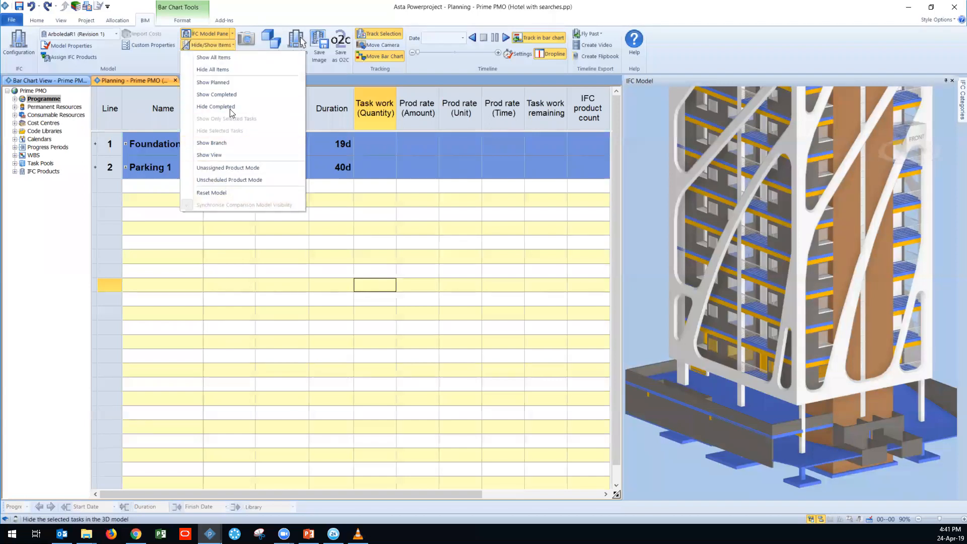
left_click(235, 156)
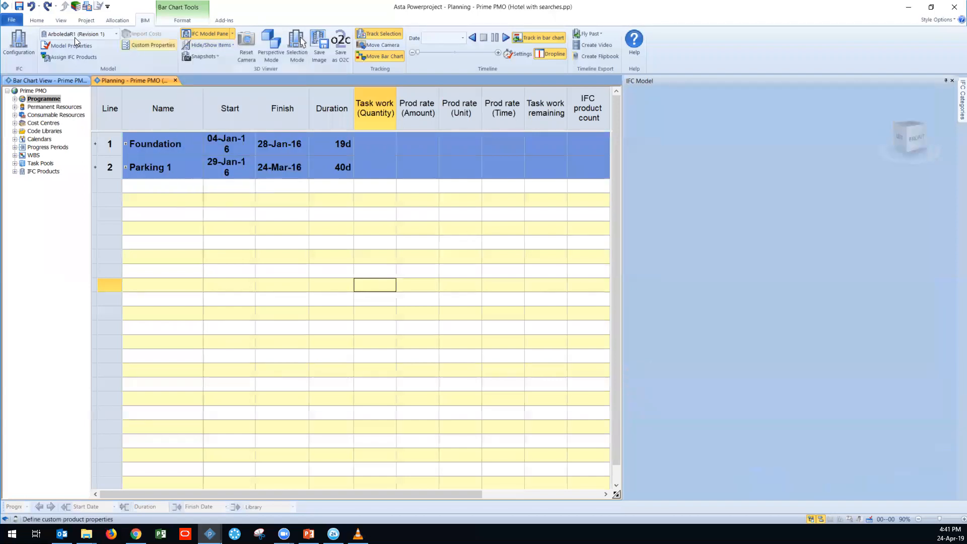
Step: Expand the hierarchy to list every task under the Foundation and Parking 1 summaries
left_click(37, 20)
left_click(338, 51)
left_click(354, 71)
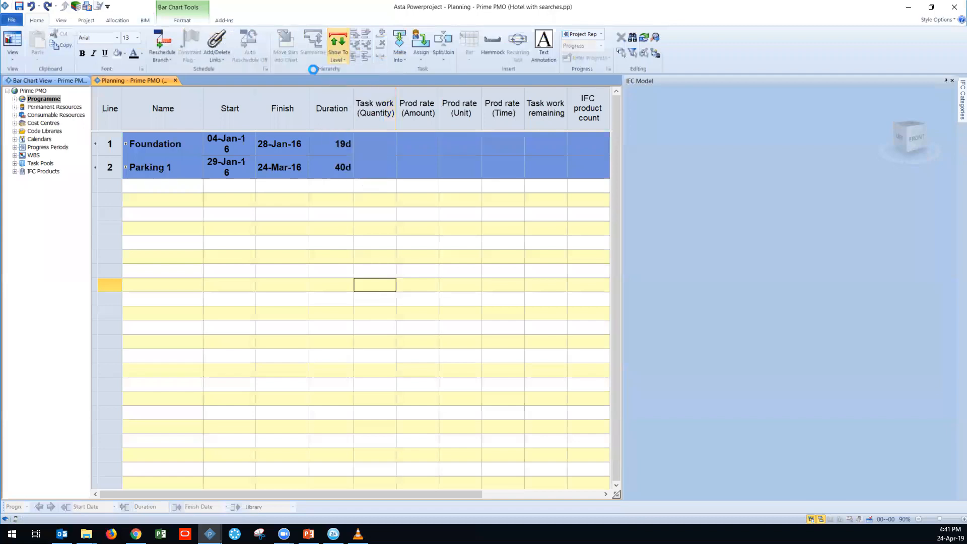
Step: Show the expanded Planning view's products in the 3D model
left_click(145, 20)
left_click(217, 44)
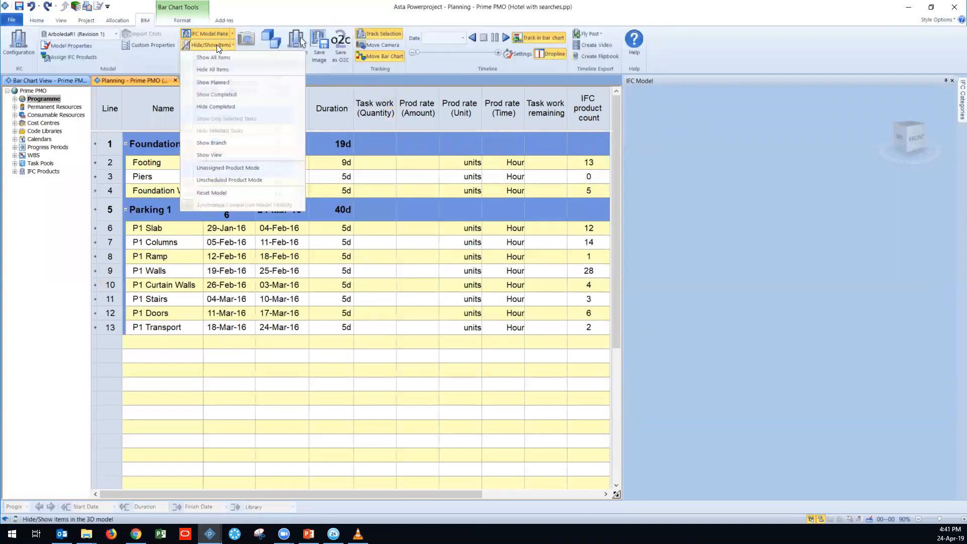
left_click(236, 157)
middle_click_drag(693, 376, 706, 322)
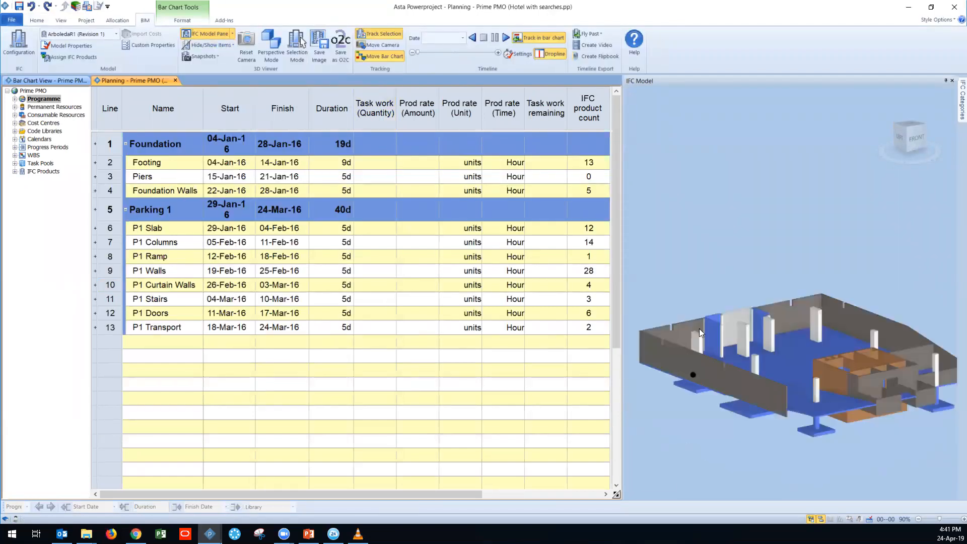
Step: Examine the IFC product count of the tasks and locate the P1 Columns products in the 3D model
left_click_drag(450, 495, 506, 507)
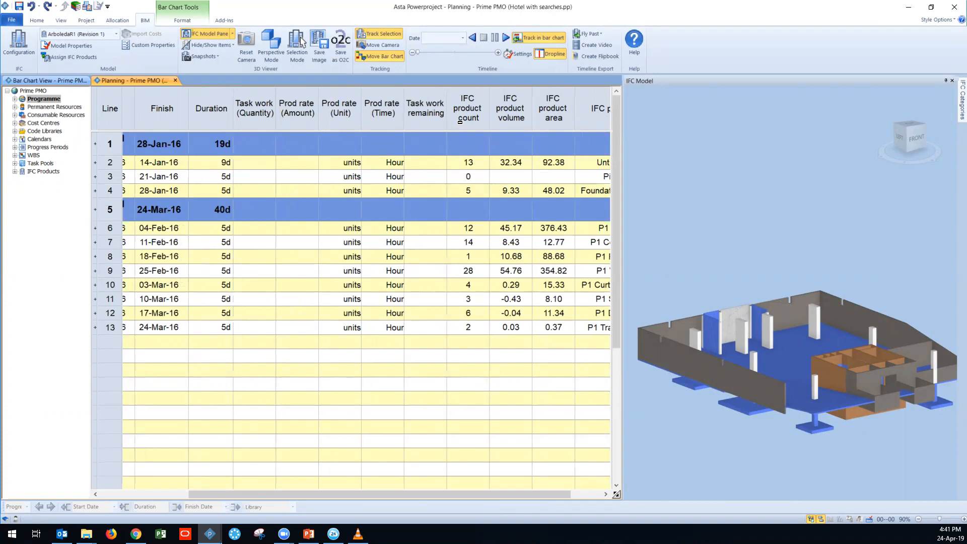
left_click(468, 117)
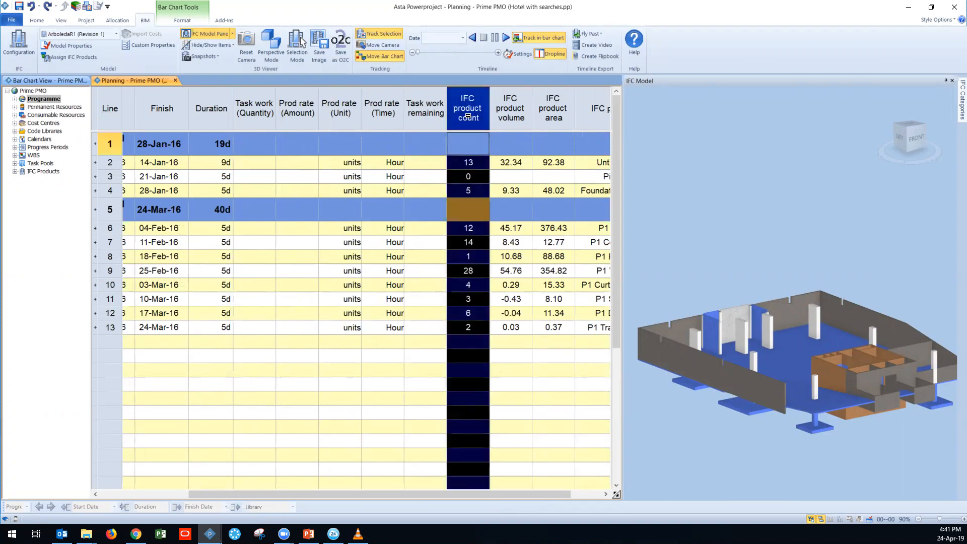
left_click(431, 357)
left_click_drag(466, 495, 374, 483)
left_click(152, 246)
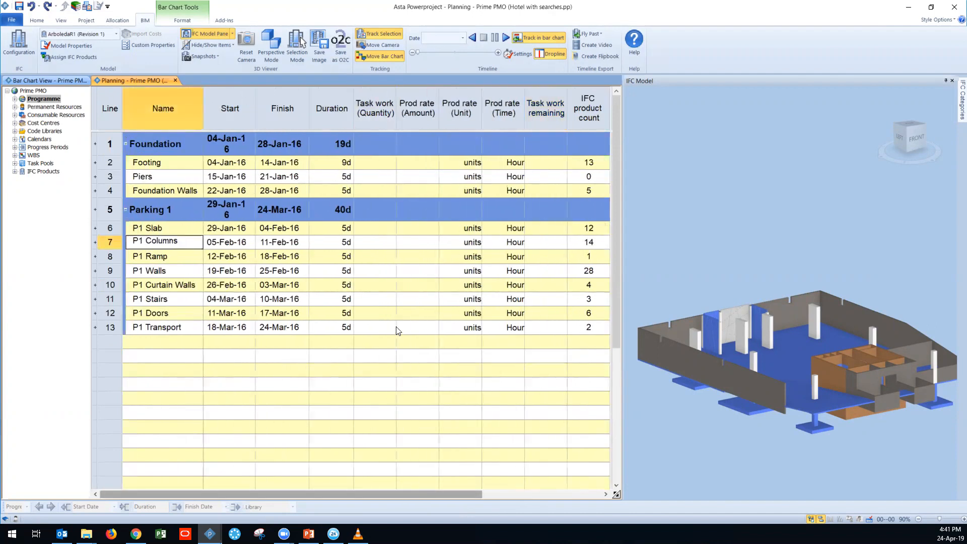
scroll(408, 318, "down", 2)
scroll(426, 437, "up", 2)
left_click_drag(428, 492, 474, 497)
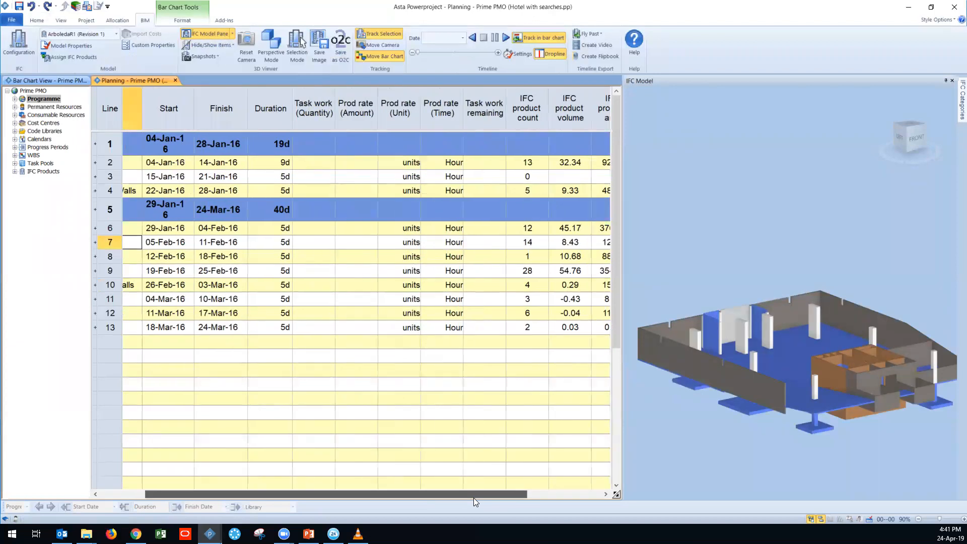
left_click(535, 248)
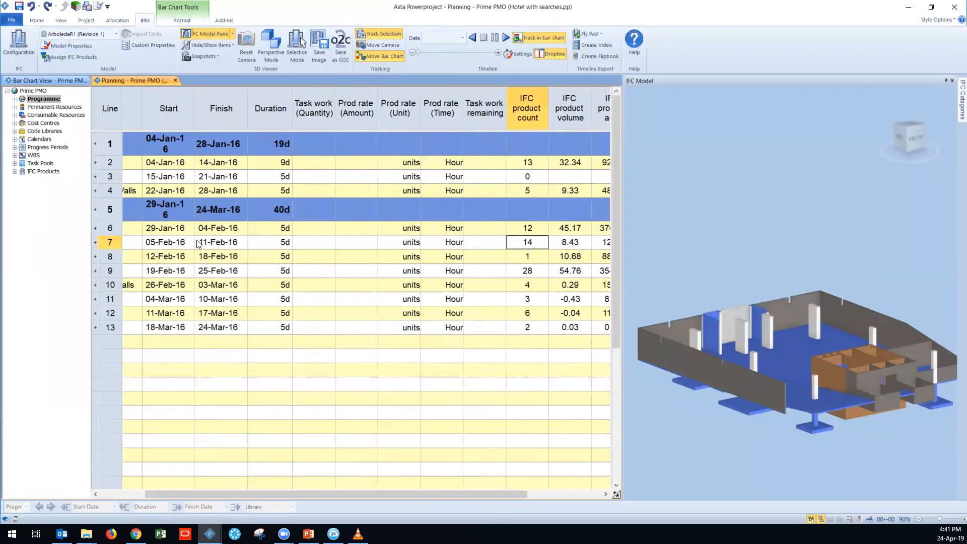
left_click(107, 242)
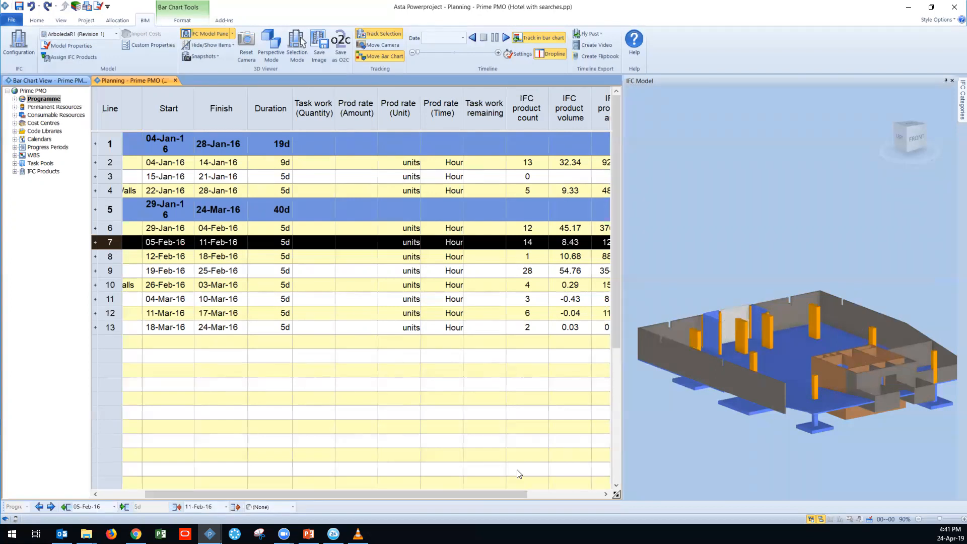
Step: Examine the IFC product volume and IFC product area of each task
left_click_drag(506, 495, 538, 495)
left_click(528, 108)
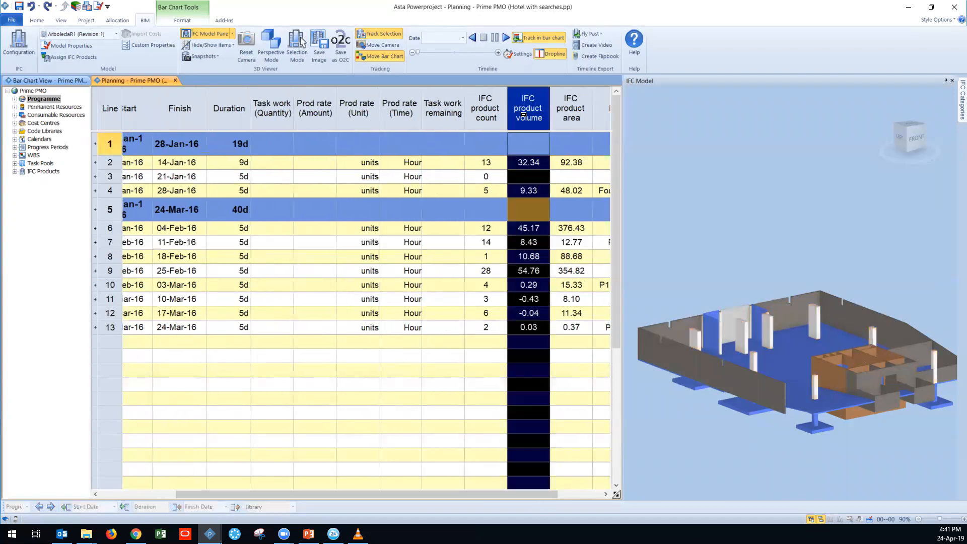
left_click(573, 121)
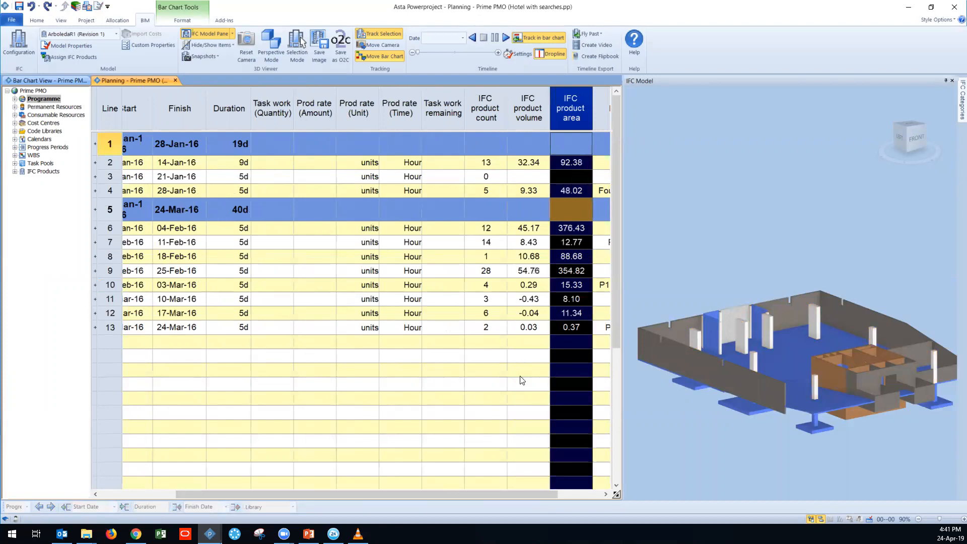
left_click_drag(517, 496, 537, 495)
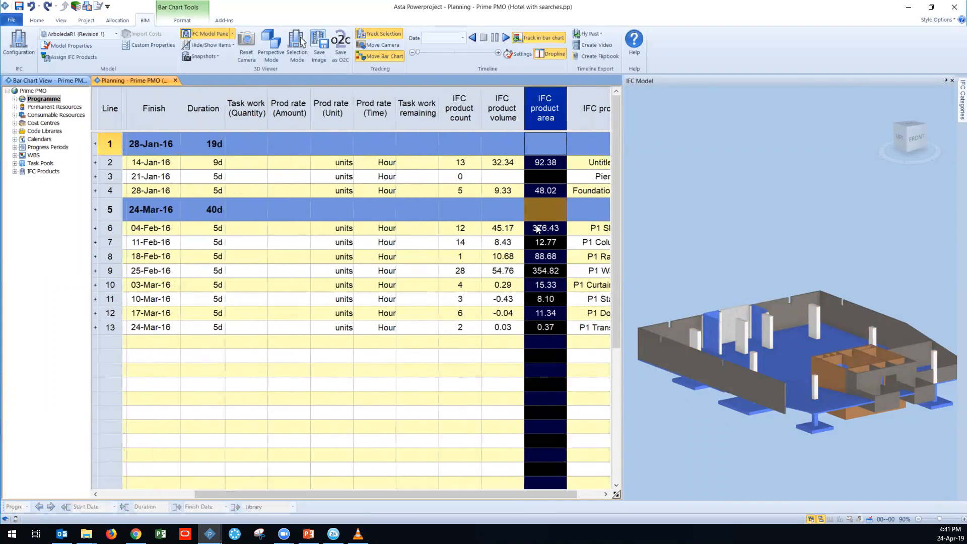
Step: Reopen the IFC properties pane and inspect the quantities of the P1 Slab task and one of its slab products
left_click(231, 36)
left_click(230, 59)
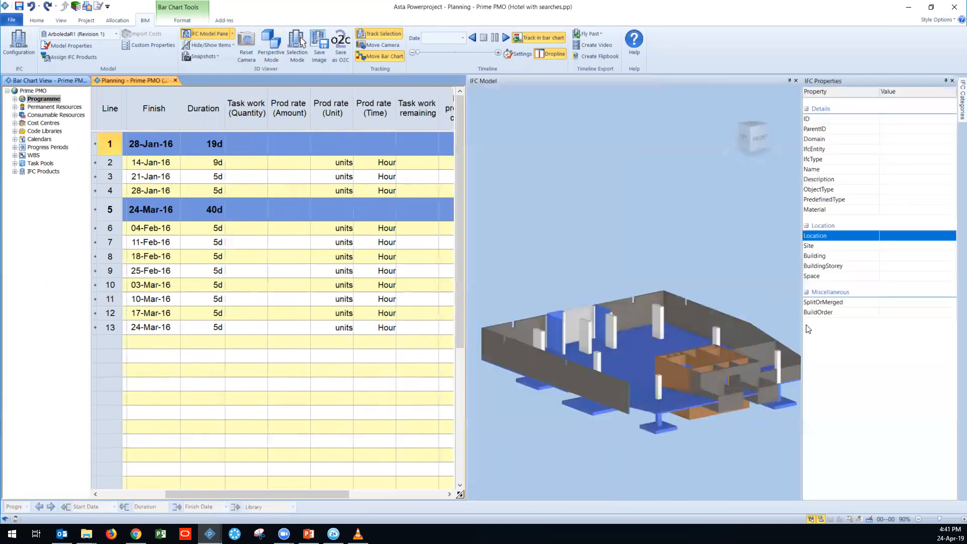
left_click(114, 228)
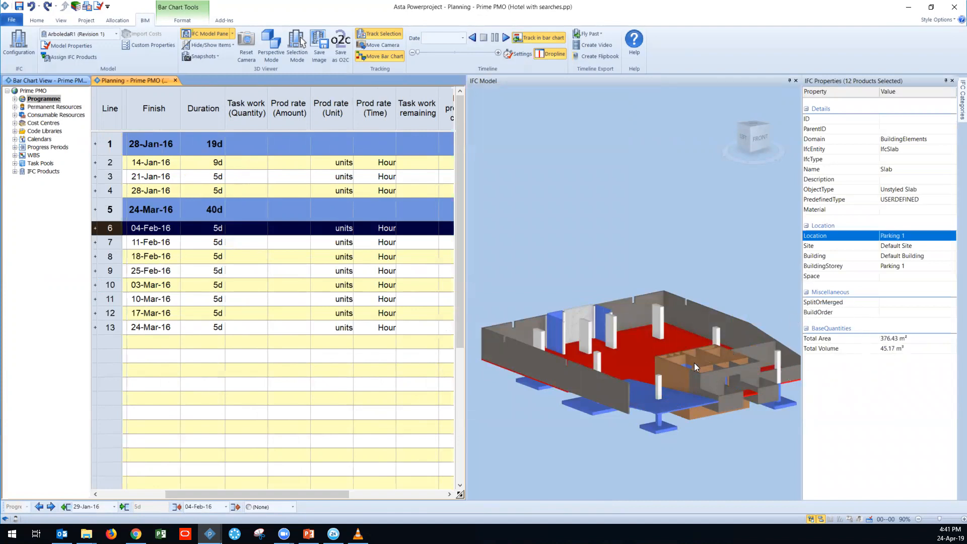
left_click(644, 361)
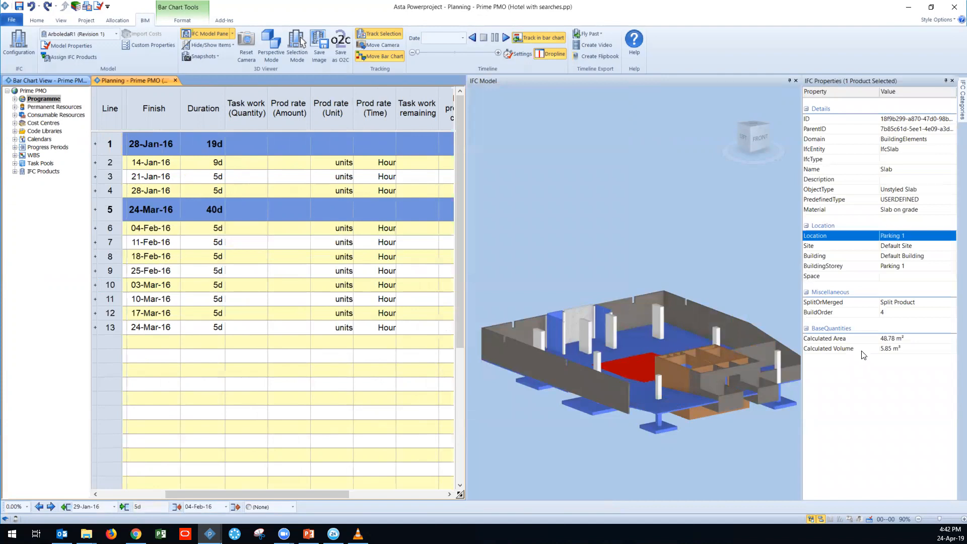
Step: Examine the calculated area and calculated volume of the selected Parking 1 slab product
left_click(892, 352)
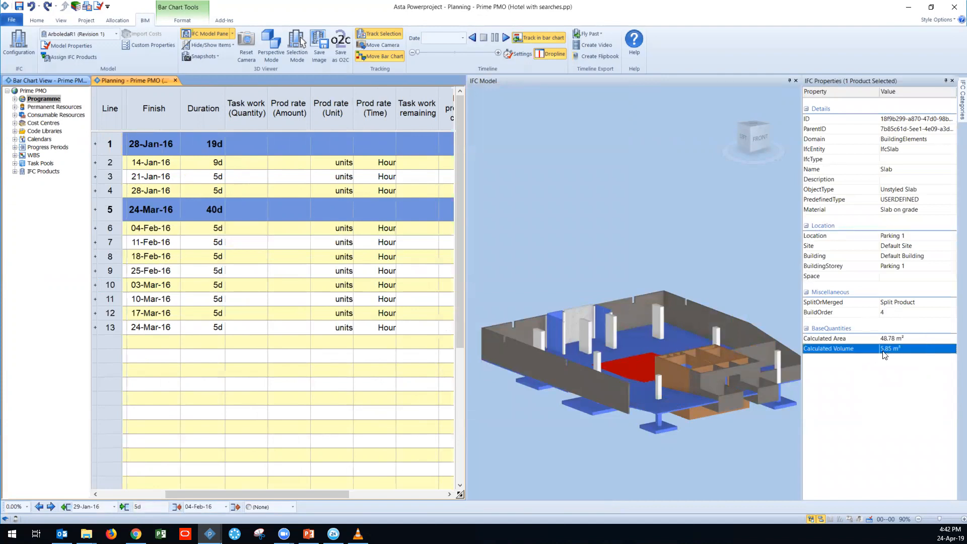
left_click(893, 344)
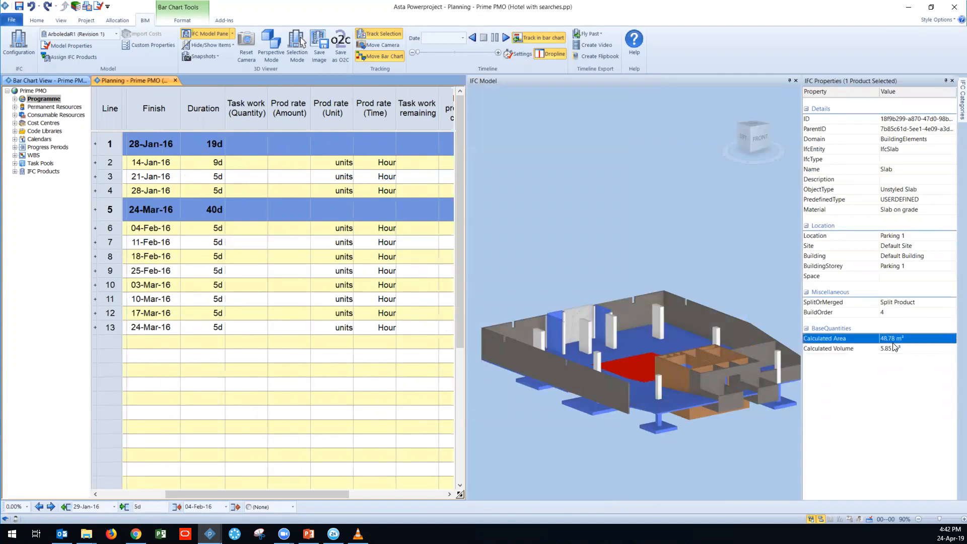
left_click(893, 349)
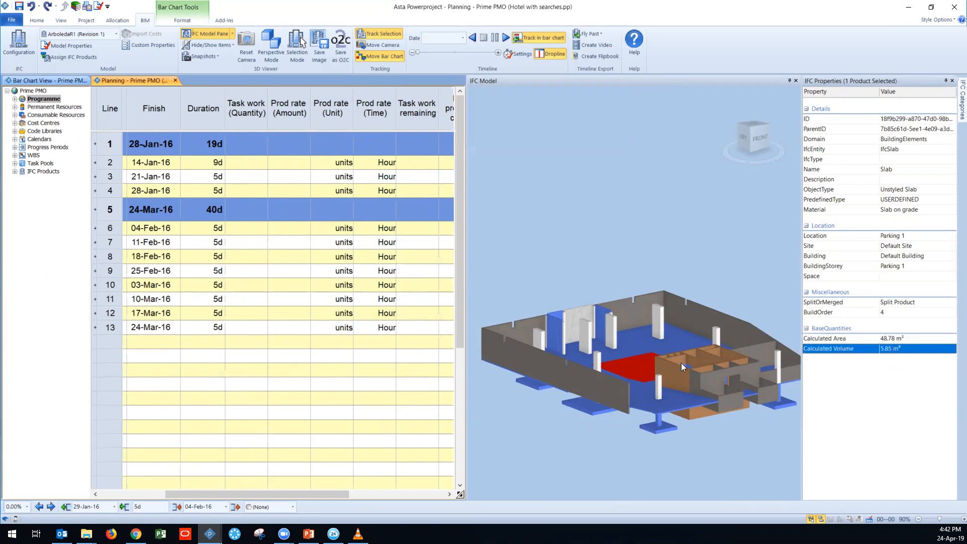
Step: Add neighbouring Parking 1 slab products to the selection in the 3D model and examine their total area and total volume
left_click(627, 352, "ctrl")
left_click(636, 338, "ctrl")
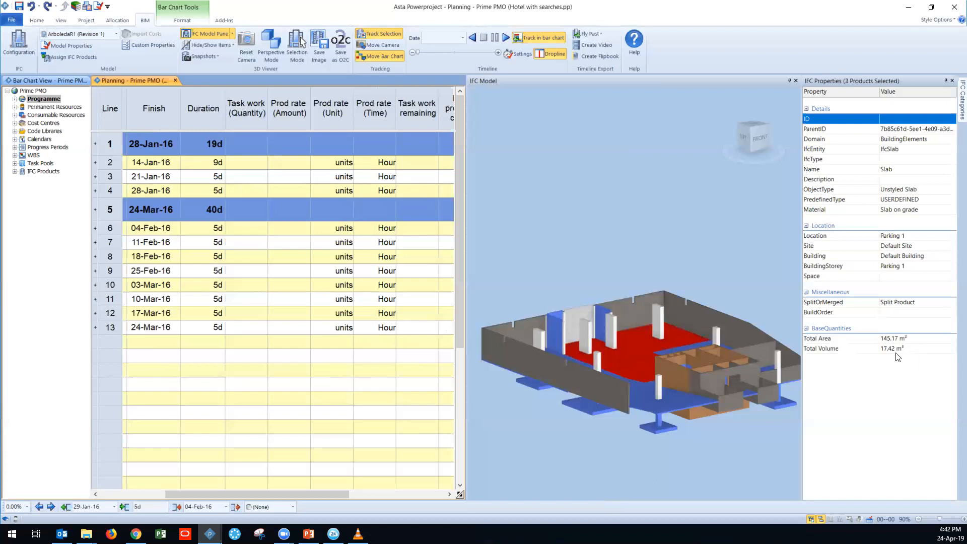
left_click(640, 391, "ctrl")
left_click(579, 360, "ctrl")
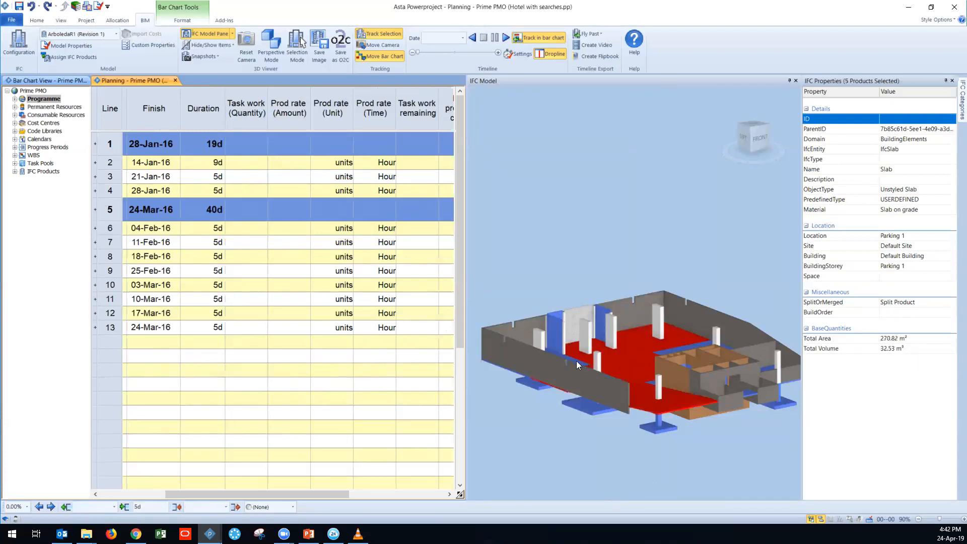
left_click(576, 361, "ctrl")
Step: Clear the slab selection in the 3D model and close the IFC properties pane
left_click_drag(603, 344, 599, 333)
left_click(567, 430)
middle_click_drag(535, 375, 577, 405)
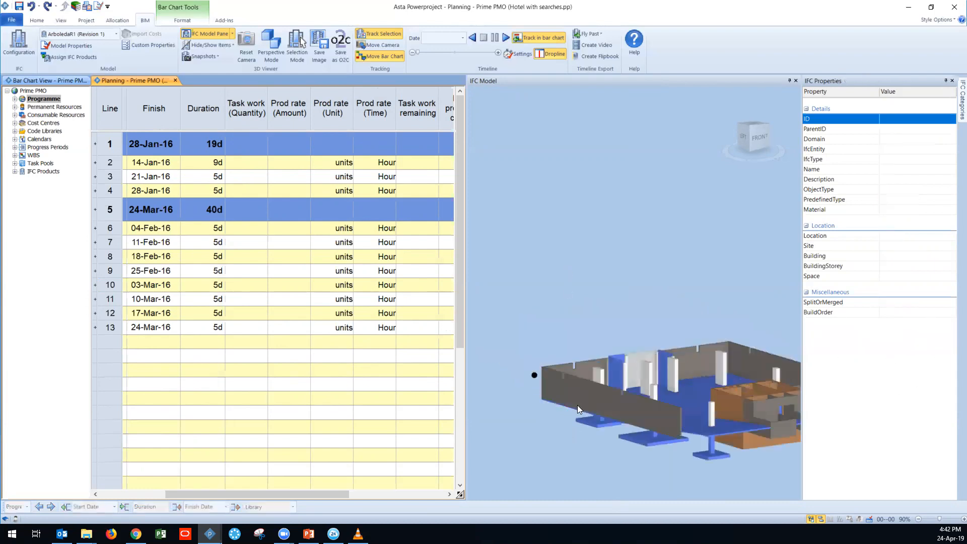
scroll(487, 311, "down", 3)
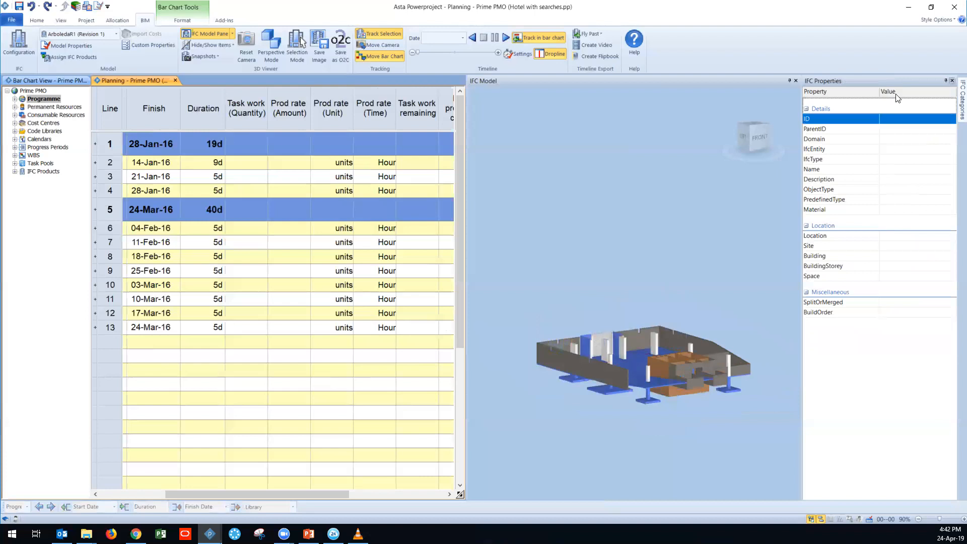
left_click(952, 81)
Step: Copy the Footing task's IFC product volume of 32.34 into its Task work (Quantity) cell
left_click_drag(490, 494, 483, 496)
left_click_drag(505, 90, 398, 106)
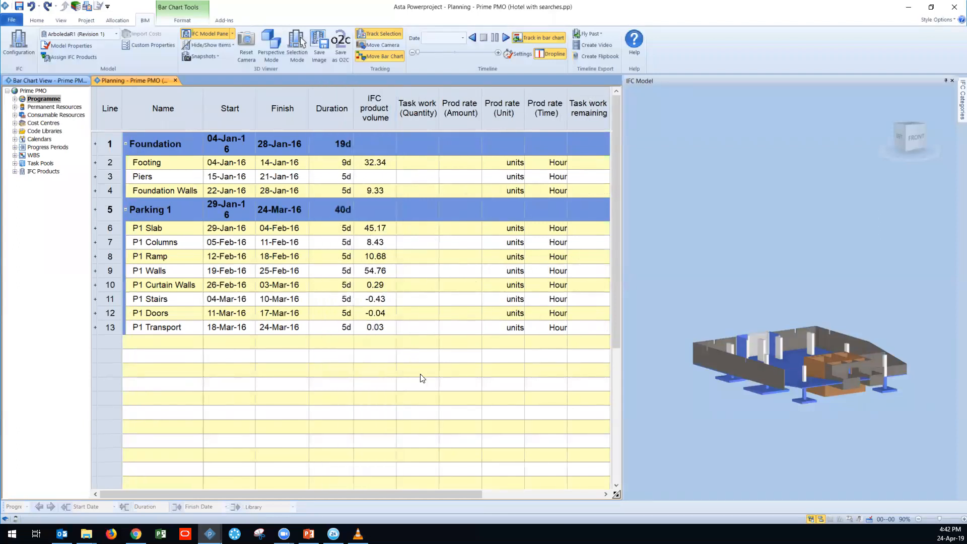
left_click(366, 166)
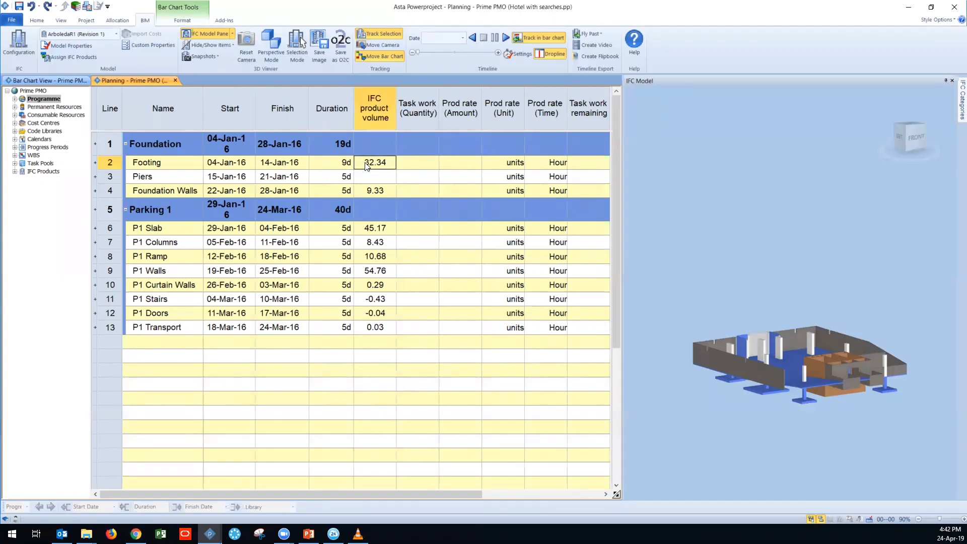
right_click(391, 166)
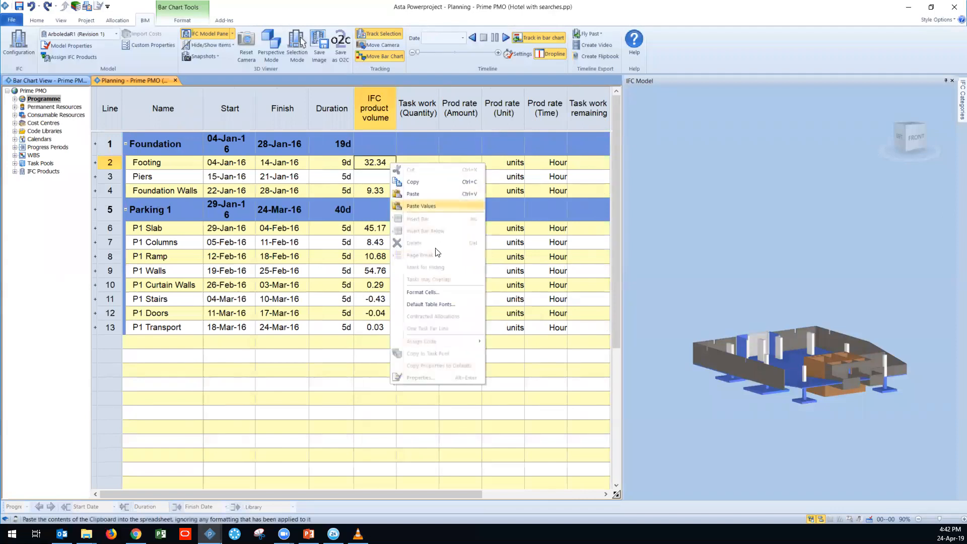
left_click(415, 182)
left_click(410, 168)
right_click(410, 168)
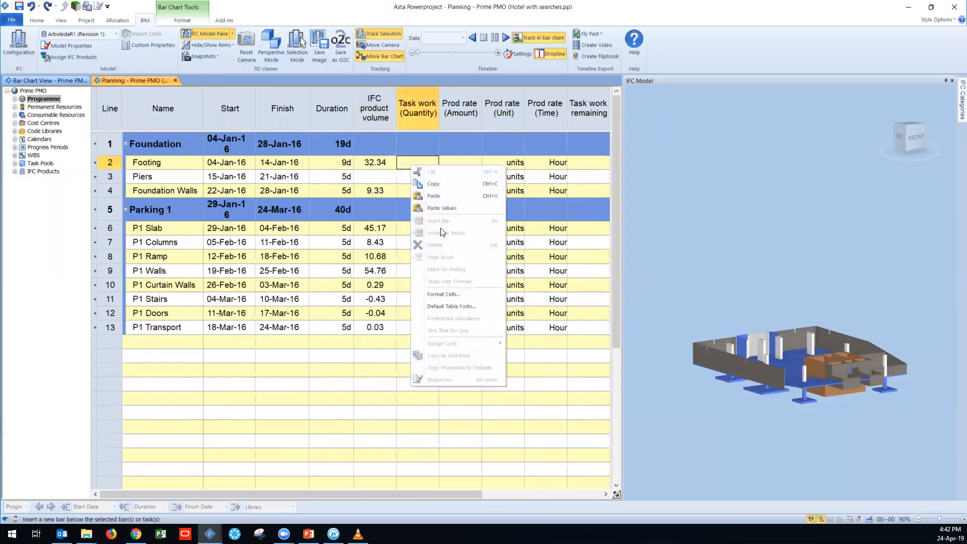
left_click(444, 195)
left_click(414, 409)
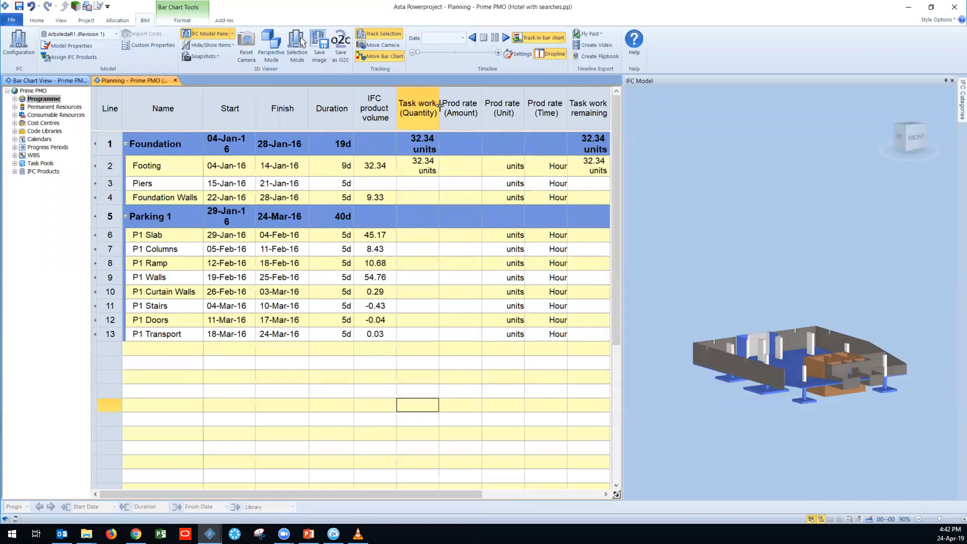
Step: Set the Footing task's production rate unit to m3 and its production rate amount to 2.00
left_click(517, 161)
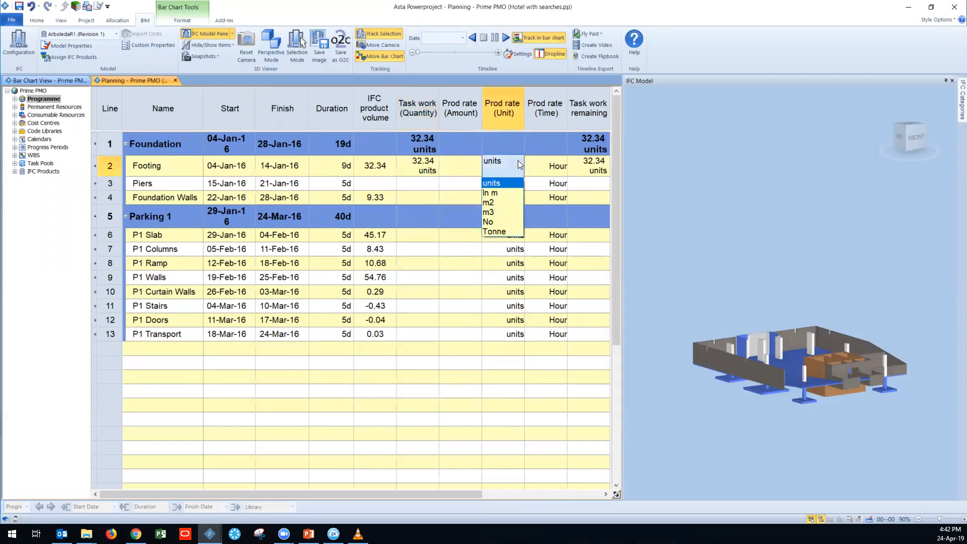
left_click(501, 212)
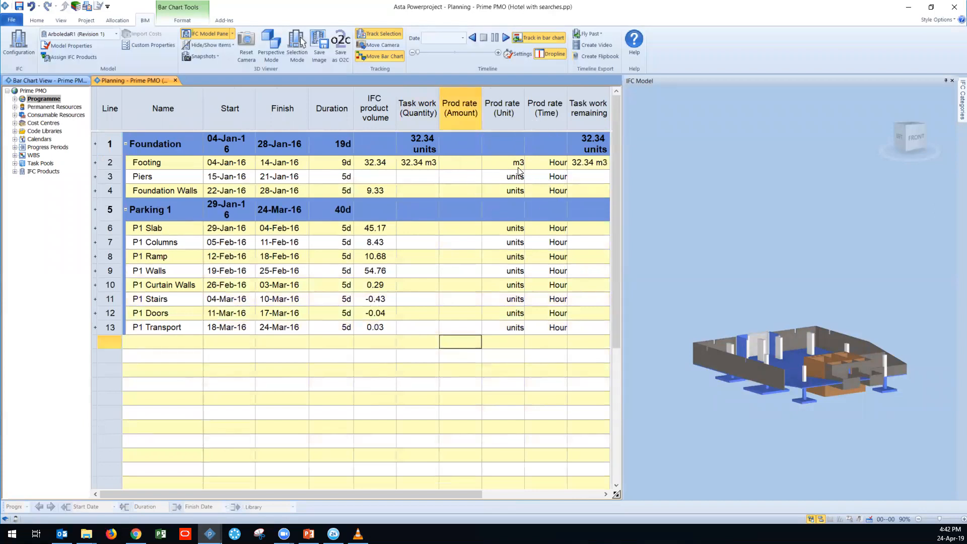
left_click_drag(451, 495, 515, 510)
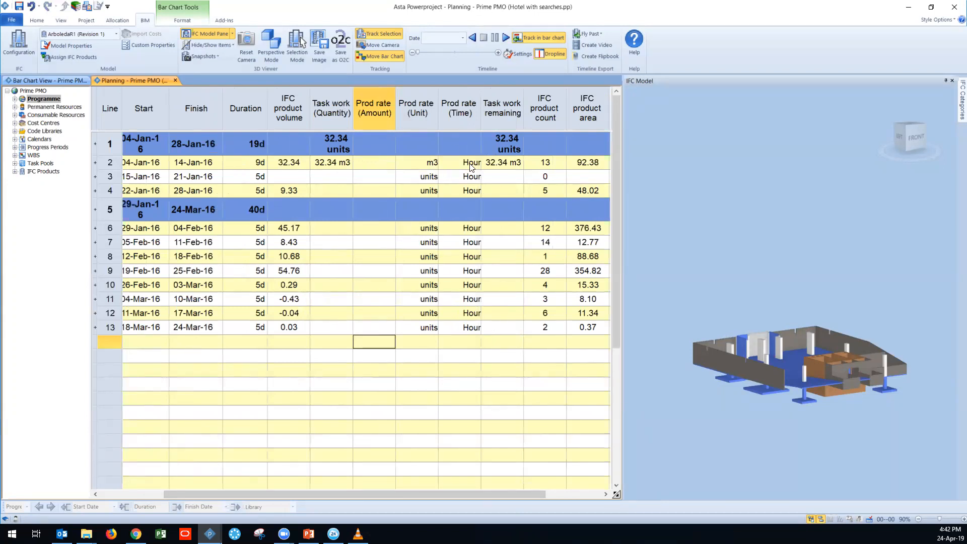
double_click(375, 167)
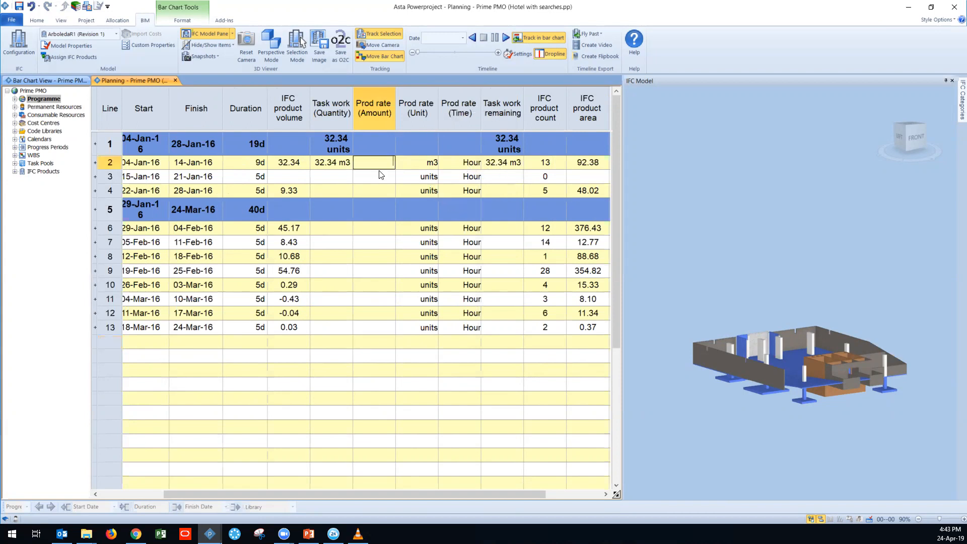
key("ctrl")
key("ctrl")
key("Return")
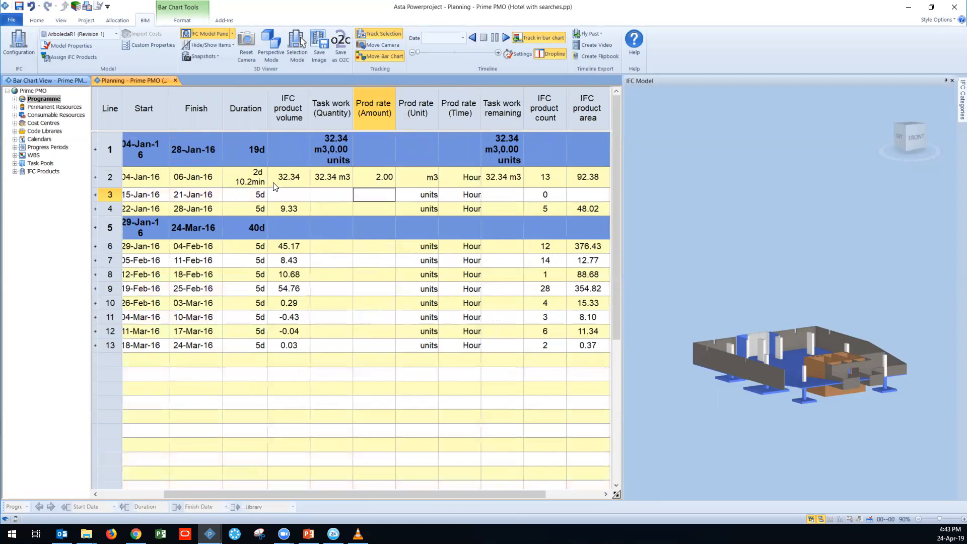
Step: Try blue and then yellow as the background colour of the Footing task's Duration cell
left_click(226, 182)
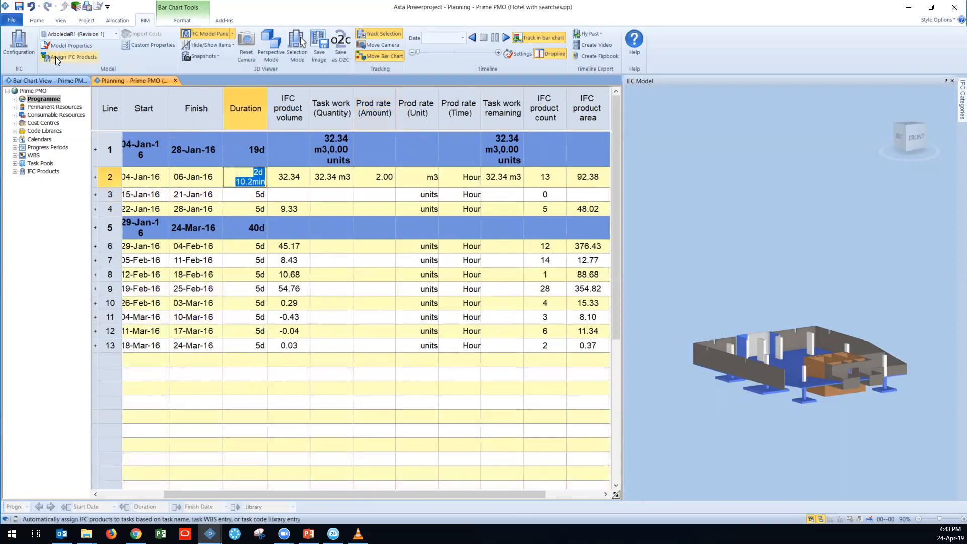
left_click(37, 20)
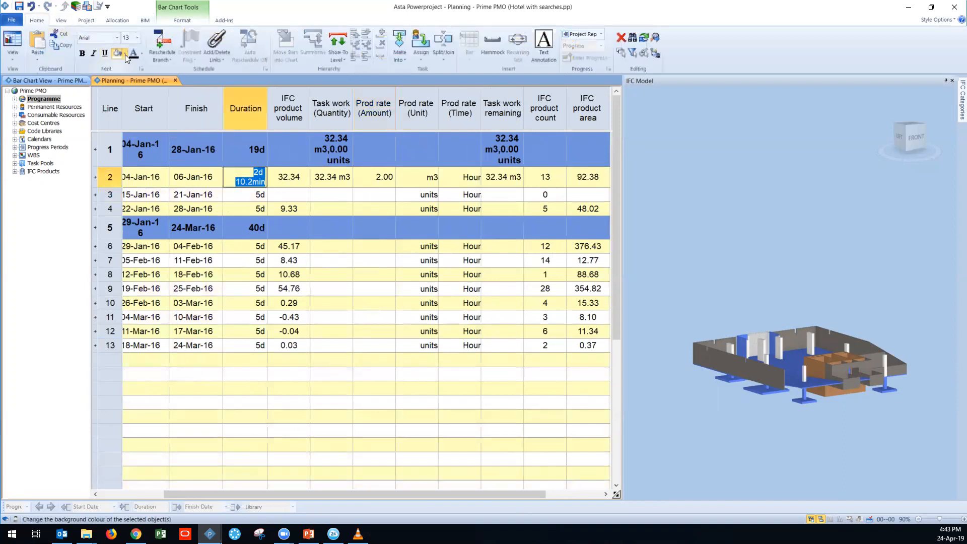
left_click(125, 55)
left_click(166, 103)
left_click(287, 208)
left_click(236, 176)
left_click(125, 55)
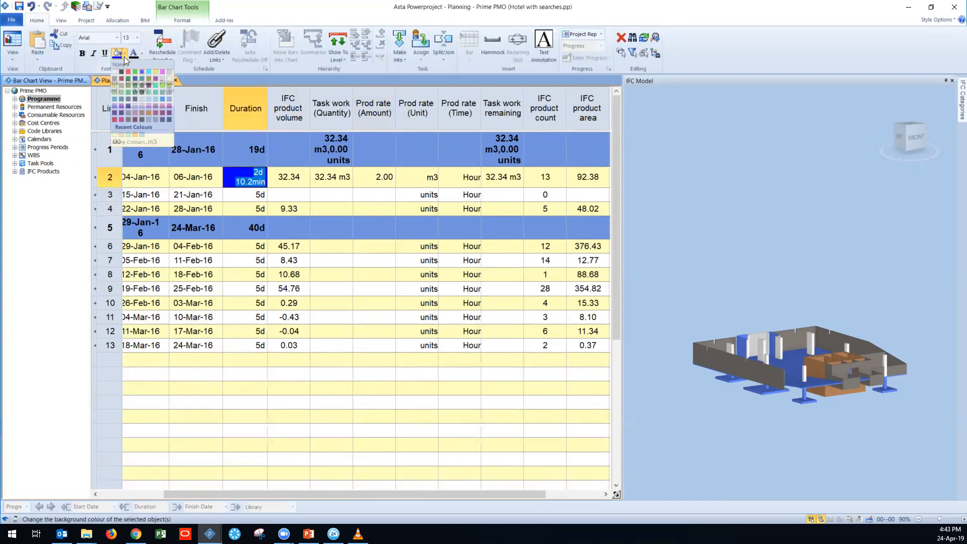
left_click(157, 75)
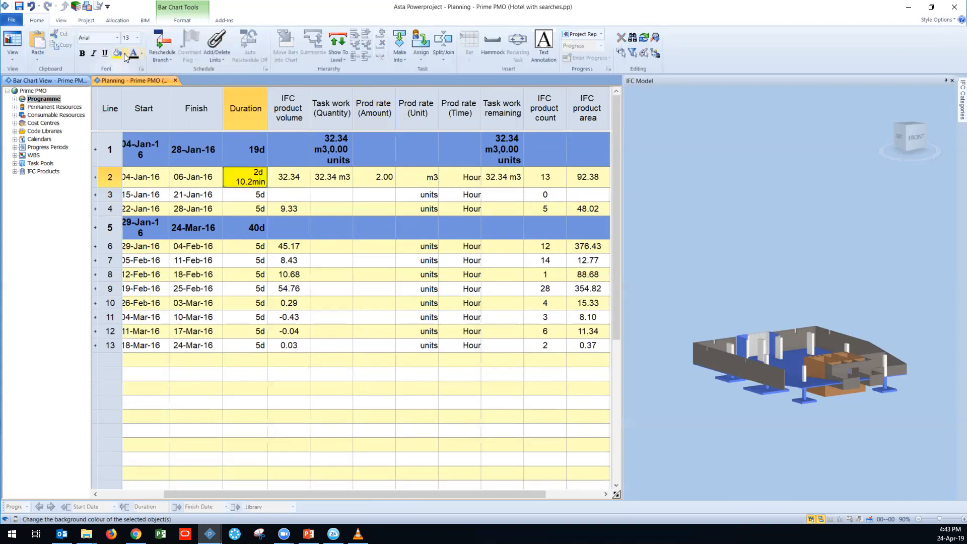
Step: Fill the Footing task's Duration cell with an orange background
left_click(124, 53)
left_click(151, 112)
left_click(315, 195)
left_click(241, 183)
left_click(255, 176)
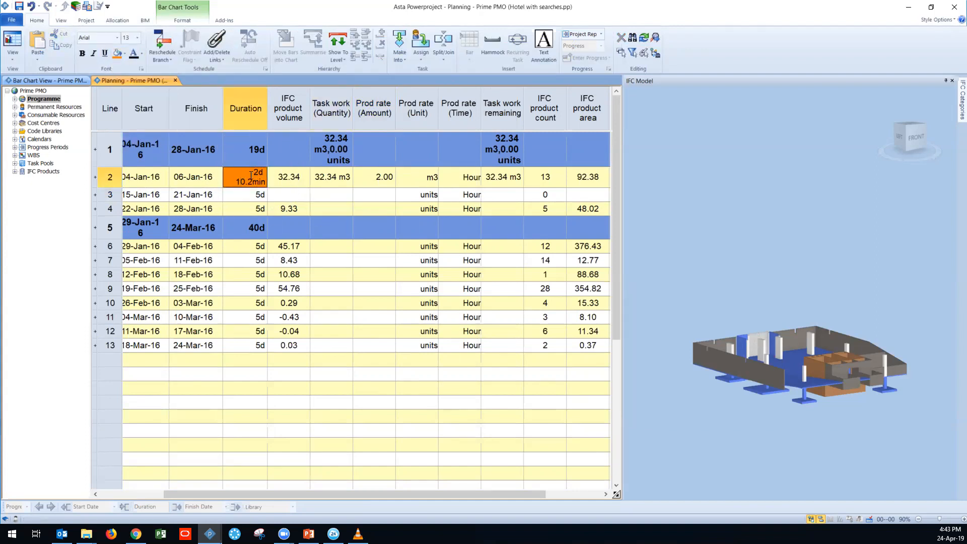
left_click_drag(252, 170, 264, 184)
left_click(259, 182)
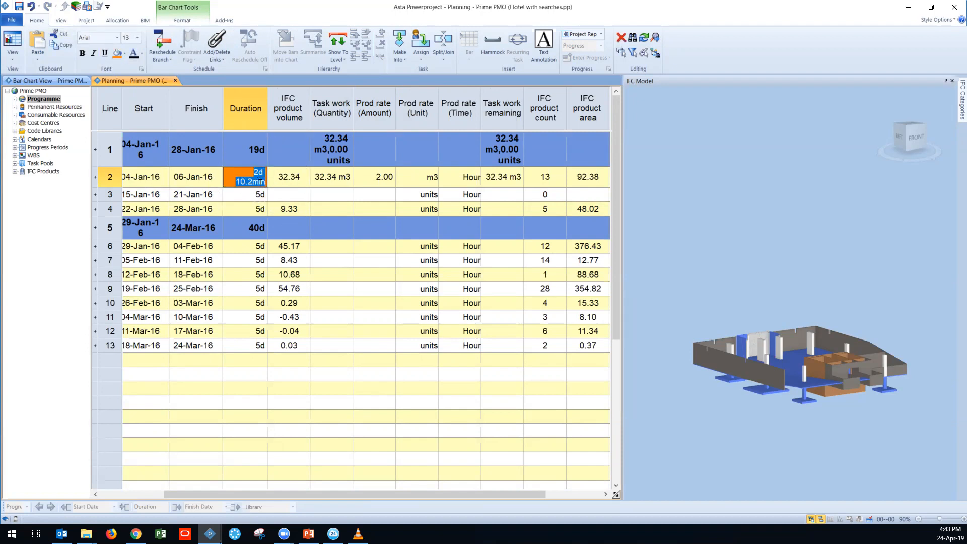
Step: Examine the Footing task's Task work (Quantity) and Prod rate (Amount) values
left_click(331, 185)
left_click(331, 185)
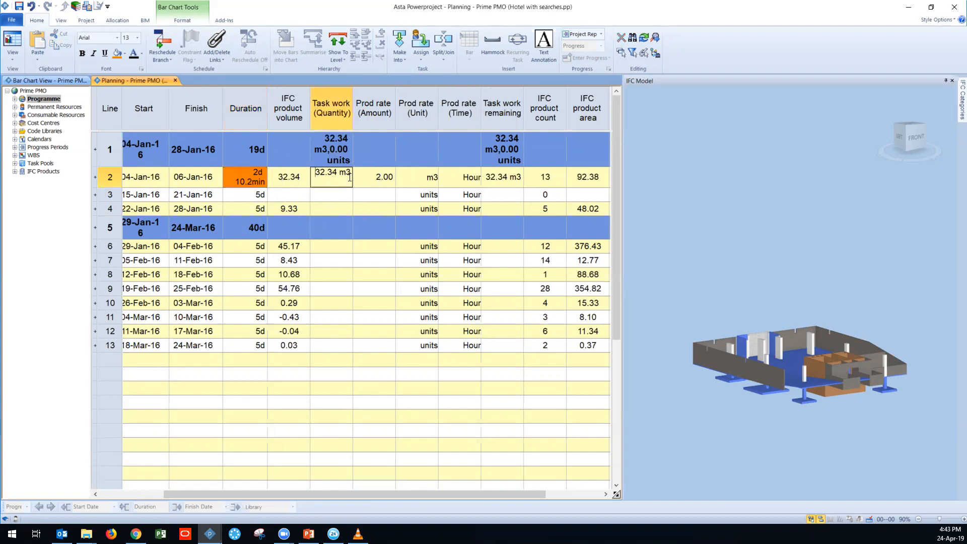
left_click(375, 187)
left_click(375, 184)
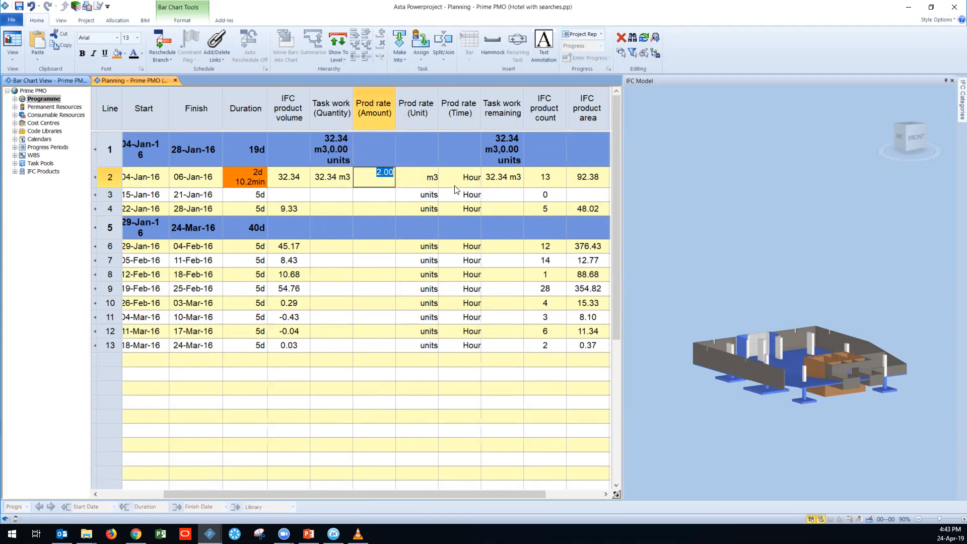
left_click(376, 183)
Step: Reveal the bar chart beside the table and set the Footing task's duration to 1d
left_click_drag(610, 194, 479, 194)
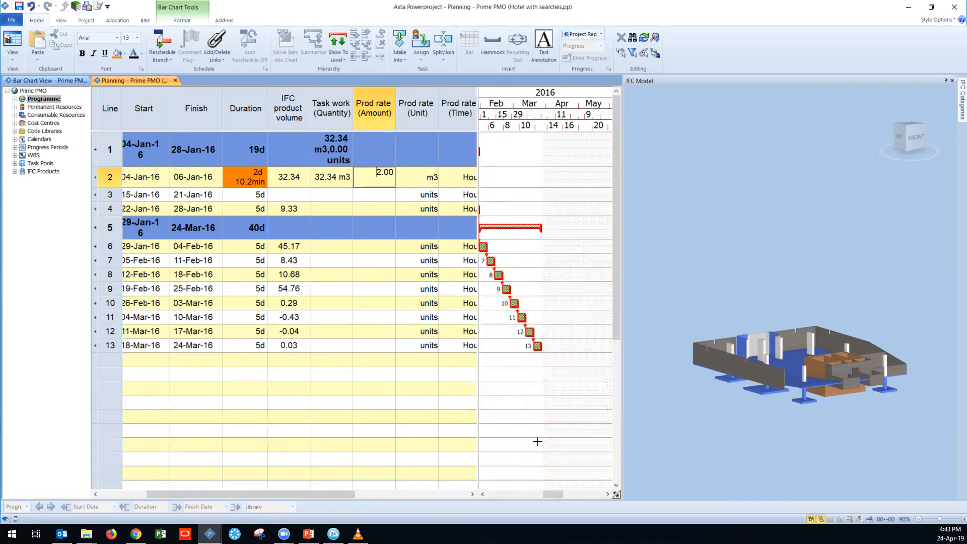
left_click_drag(564, 498, 555, 498)
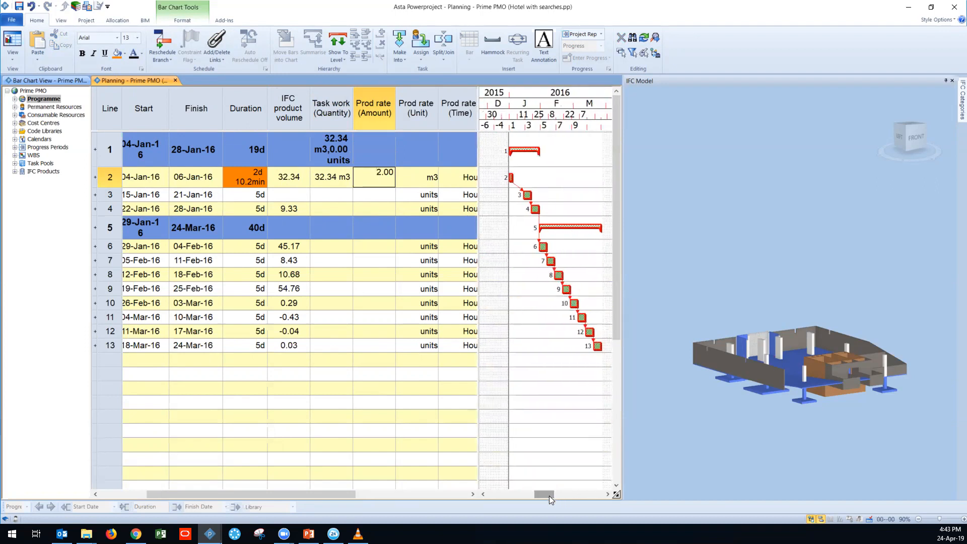
left_click(246, 182)
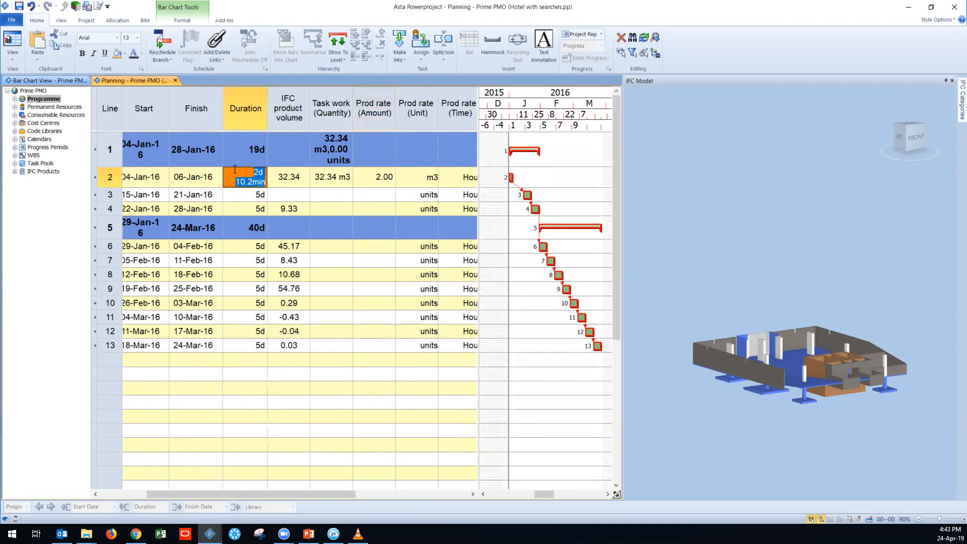
left_click(247, 171)
type("1d")
key("Return")
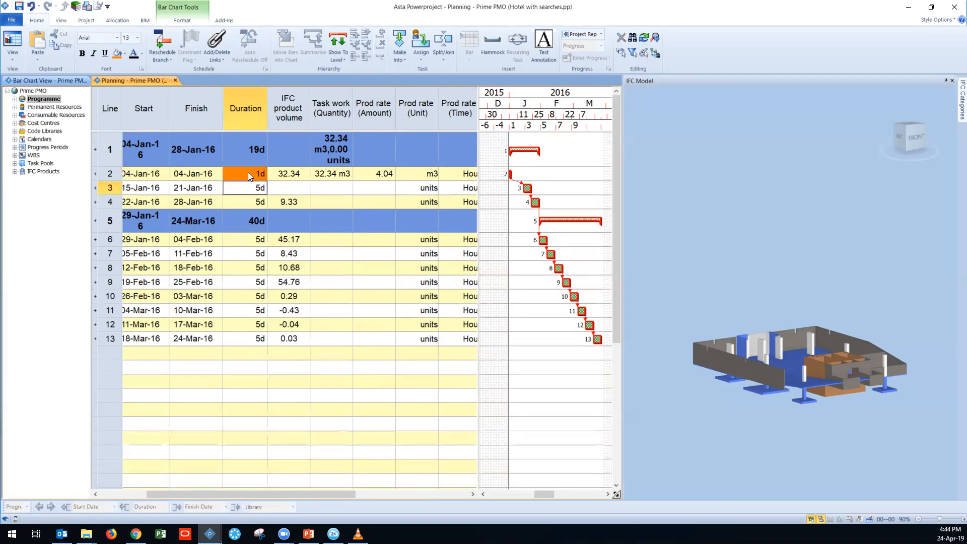
Step: Fill the Footing task's Prod rate (Amount) cell with the same orange background as its Duration cell
double_click(376, 174)
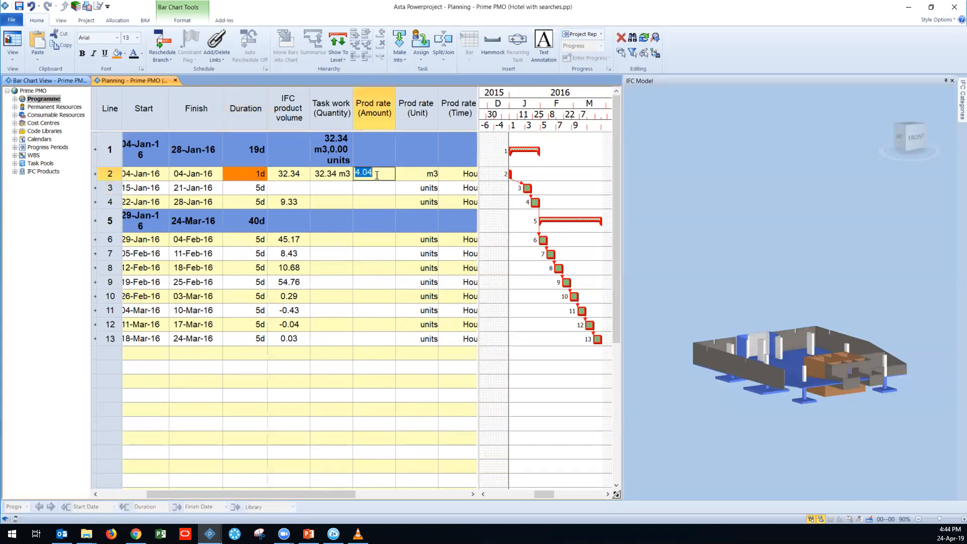
key("Return")
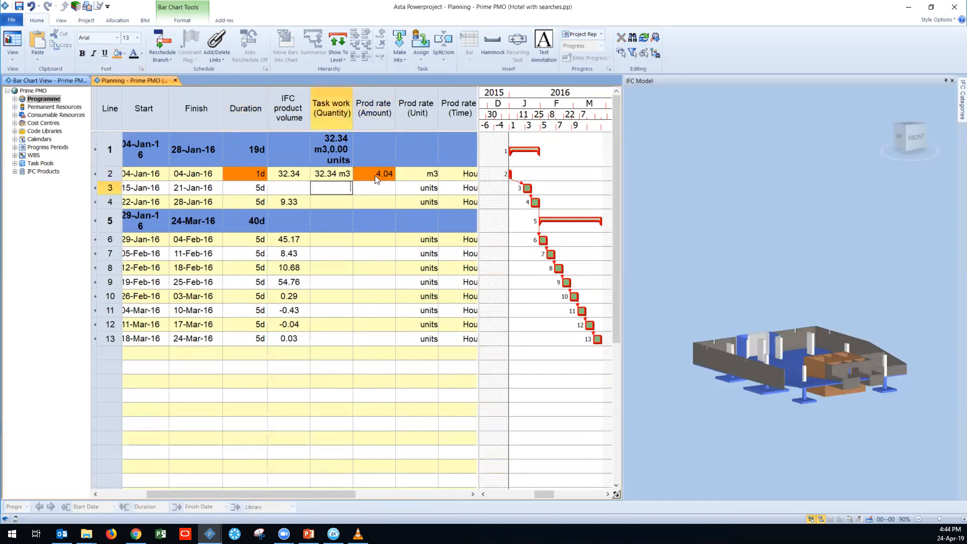
left_click(382, 175)
left_click_drag(383, 178, 354, 172)
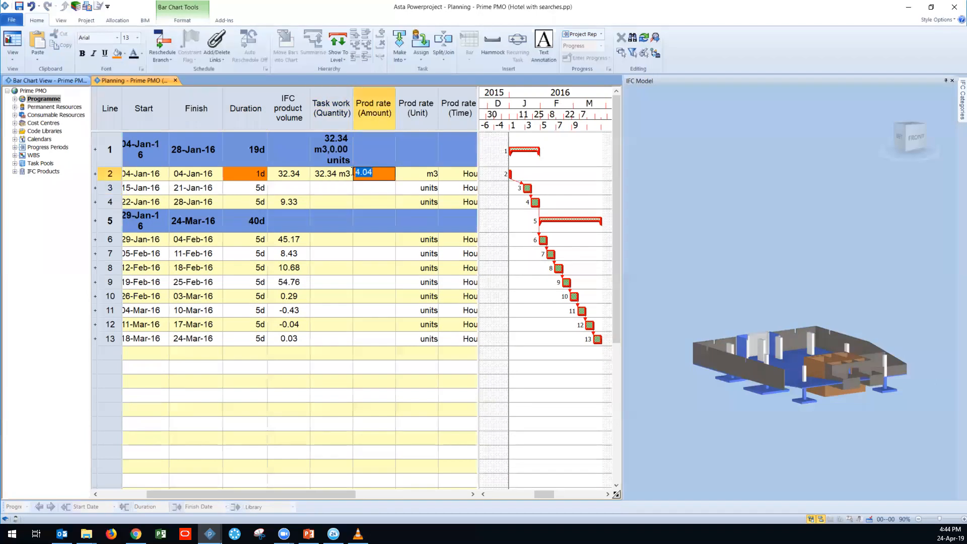
Step: Review the Footing task's work quantity and select the IFC product volumes from Foundation Walls through P1 Transport
left_click(324, 176)
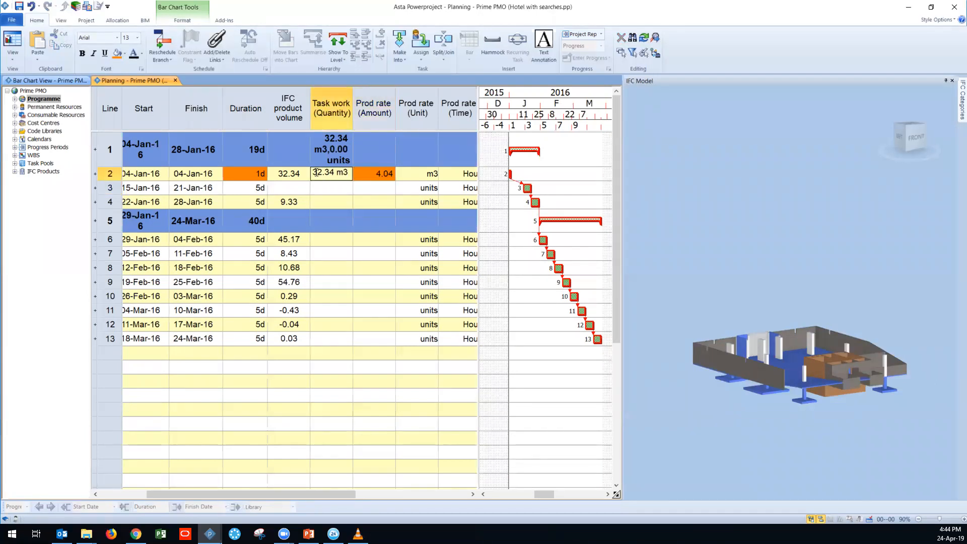
left_click_drag(312, 172, 352, 185)
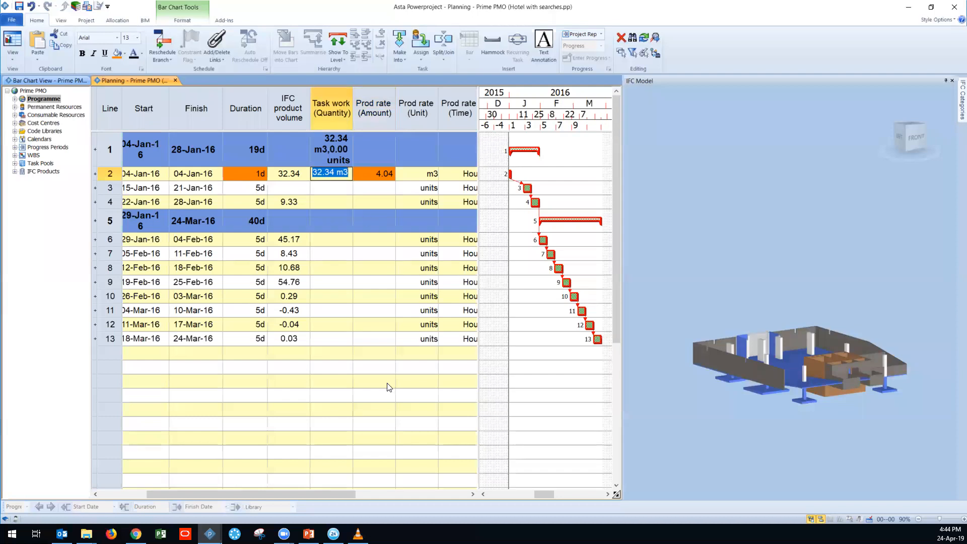
left_click_drag(334, 494, 419, 503)
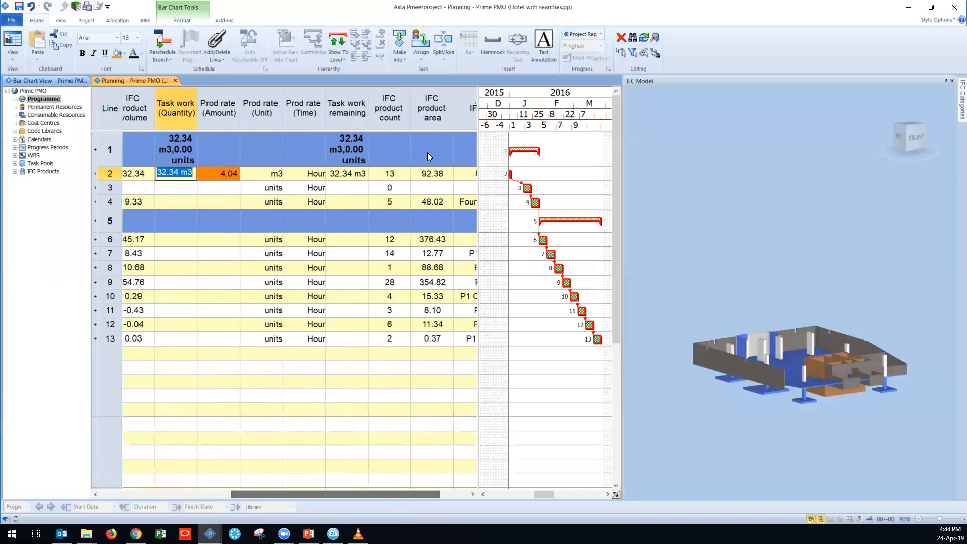
left_click_drag(363, 493, 280, 491)
left_click_drag(293, 201, 289, 340)
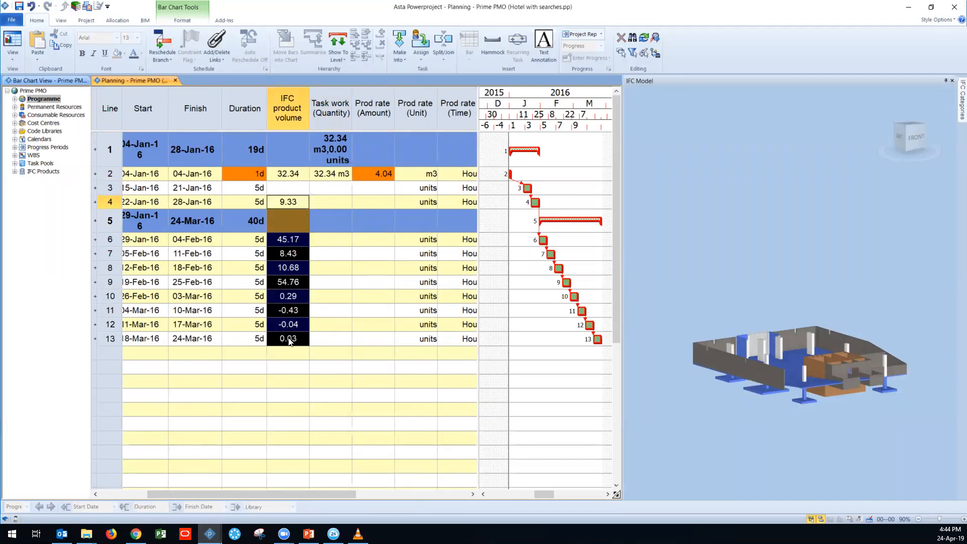
left_click_drag(320, 492, 359, 492)
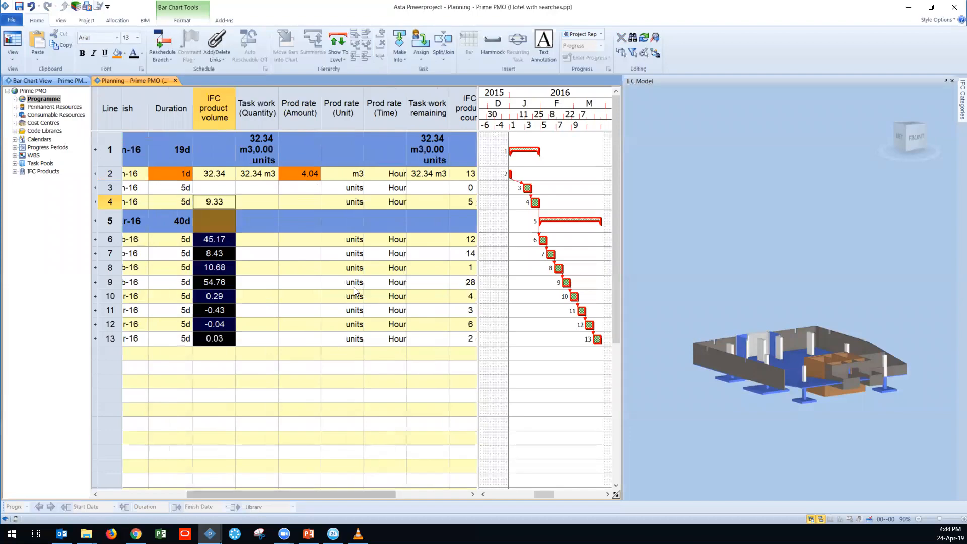